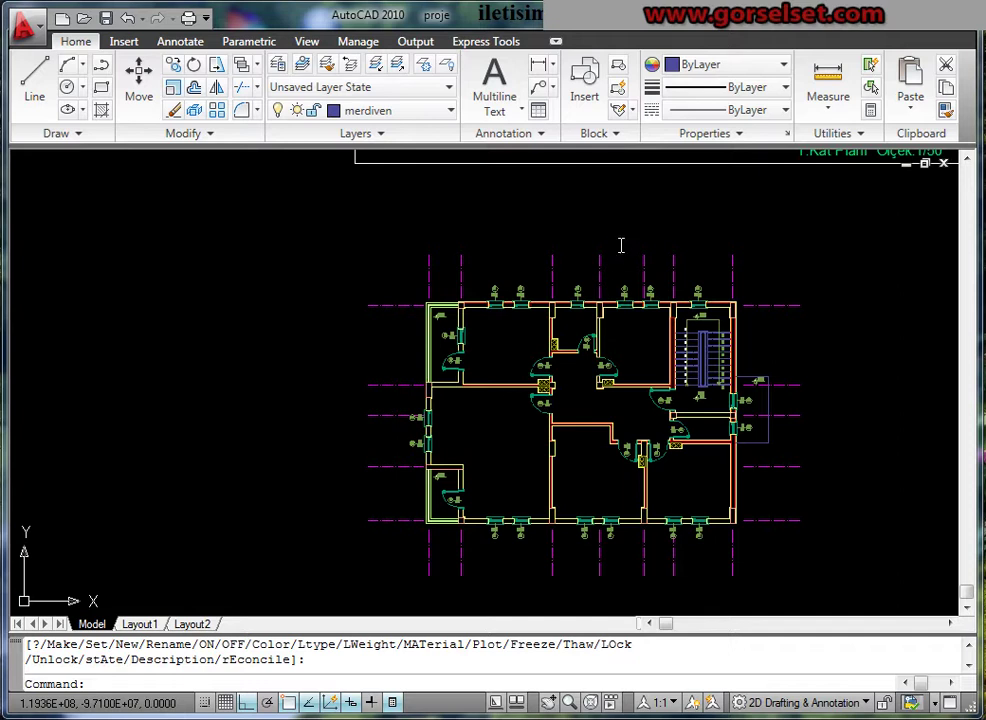
Pan and zoom around the floor plan to inspect the rooms and door blocks
{"action": "mouse_move", "coordinate": [650, 350]}
{"action": "middle_mouse_down"}
{"action": "mouse_move", "coordinate": [540, 337]}
{"action": "mouse_move", "coordinate": [548, 328]}
{"action": "mouse_move", "coordinate": [516, 393]}
{"action": "middle_mouse_up"}
{"action": "scroll", "coordinate": [572, 352], "scroll_direction": "down", "scroll_amount": 2}
{"action": "scroll", "coordinate": [513, 338], "scroll_direction": "up", "scroll_amount": 2}
{"action": "scroll", "coordinate": [528, 337], "scroll_direction": "up", "scroll_amount": 1}
{"action": "scroll", "coordinate": [516, 393], "scroll_direction": "down", "scroll_amount": 4}
{"action": "scroll", "coordinate": [495, 337], "scroll_direction": "up", "scroll_amount": 1}
{"action": "middle_click_drag", "start_coordinate": [495, 337], "coordinate": [625, 319]}
{"action": "scroll", "coordinate": [600, 278], "scroll_direction": "up", "scroll_amount": 2}
{"action": "scroll", "coordinate": [600, 278], "scroll_direction": "down", "scroll_amount": 3}
{"action": "scroll", "coordinate": [577, 249], "scroll_direction": "down", "scroll_amount": 3}
{"action": "scroll", "coordinate": [654, 370], "scroll_direction": "up", "scroll_amount": 2}
{"action": "scroll", "coordinate": [654, 370], "scroll_direction": "up", "scroll_amount": 2}
{"action": "scroll", "coordinate": [654, 370], "scroll_direction": "up", "scroll_amount": 1}
{"action": "mouse_move", "coordinate": [654, 370]}
{"action": "middle_mouse_down"}
{"action": "mouse_move", "coordinate": [559, 427]}
{"action": "mouse_move", "coordinate": [539, 425]}
{"action": "middle_mouse_up"}
{"action": "scroll", "coordinate": [533, 423], "scroll_direction": "down", "scroll_amount": 2}
{"action": "scroll", "coordinate": [530, 400], "scroll_direction": "down", "scroll_amount": 1}
{"action": "scroll", "coordinate": [521, 300], "scroll_direction": "down", "scroll_amount": 3}
{"action": "scroll", "coordinate": [518, 310], "scroll_direction": "up", "scroll_amount": 3}
{"action": "scroll", "coordinate": [516, 338], "scroll_direction": "up", "scroll_amount": 3}
{"action": "middle_click_drag", "start_coordinate": [649, 319], "coordinate": [640, 417]}
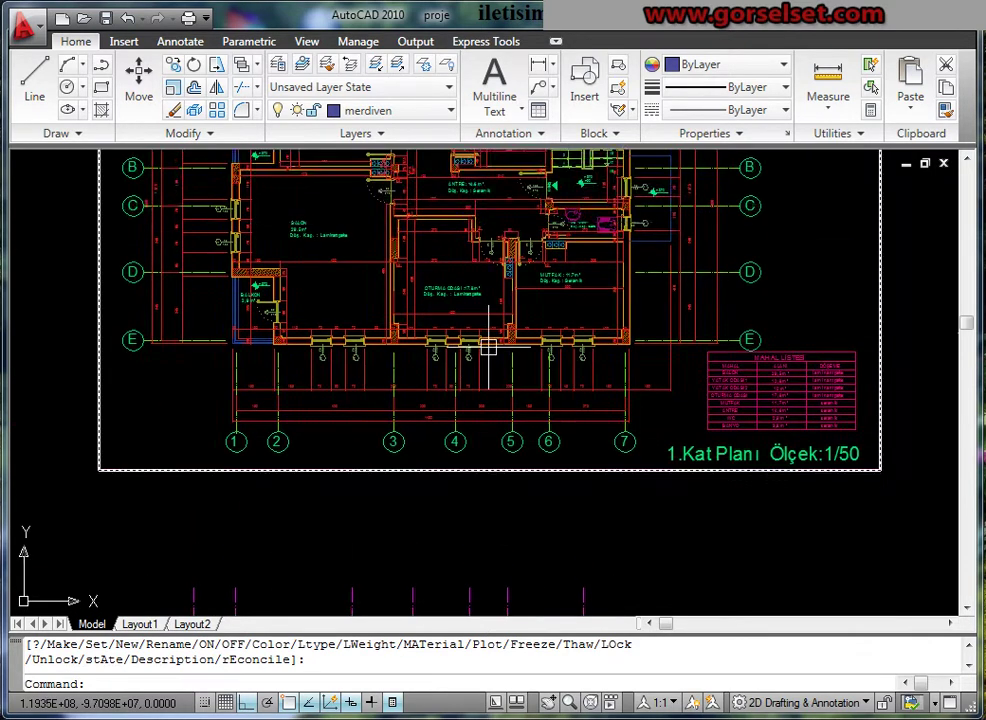
{"action": "scroll", "coordinate": [610, 352], "scroll_direction": "up", "scroll_amount": 5}
{"action": "scroll", "coordinate": [647, 432], "scroll_direction": "down", "scroll_amount": 3}
{"action": "scroll", "coordinate": [566, 403], "scroll_direction": "down", "scroll_amount": 2}
{"action": "middle_click_drag", "start_coordinate": [566, 403], "coordinate": [530, 275]}
{"action": "scroll", "coordinate": [523, 478], "scroll_direction": "up", "scroll_amount": 2}
{"action": "scroll", "coordinate": [523, 478], "scroll_direction": "up", "scroll_amount": 2}
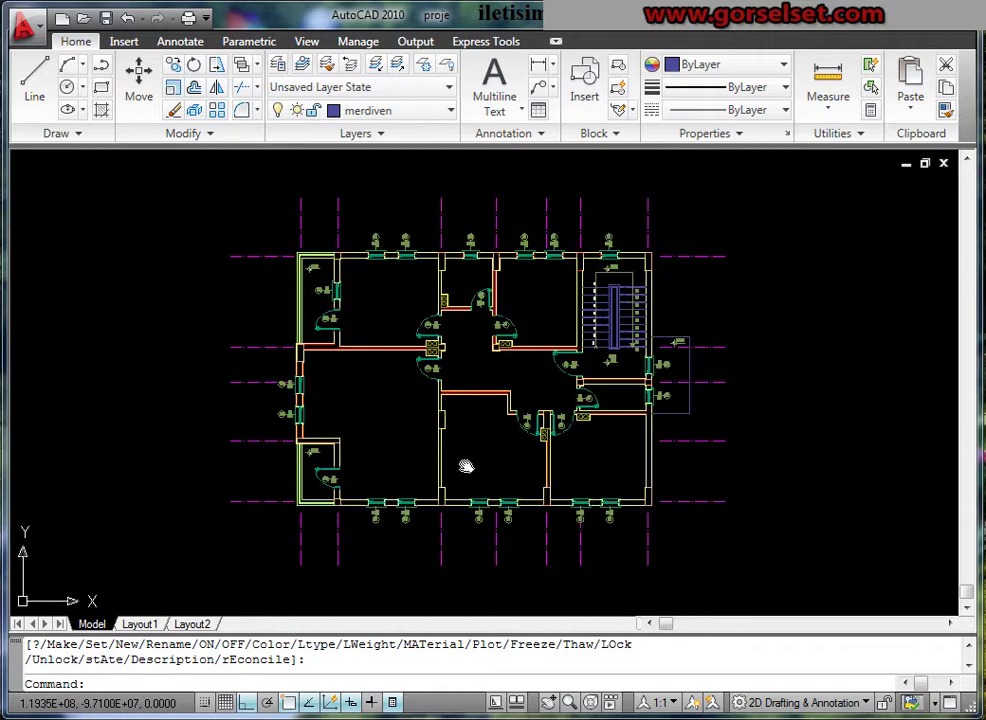
{"action": "middle_click_drag", "start_coordinate": [466, 464], "coordinate": [433, 464]}
{"action": "scroll", "coordinate": [413, 392], "scroll_direction": "up", "scroll_amount": 3}
{"action": "scroll", "coordinate": [413, 392], "scroll_direction": "up", "scroll_amount": 2}
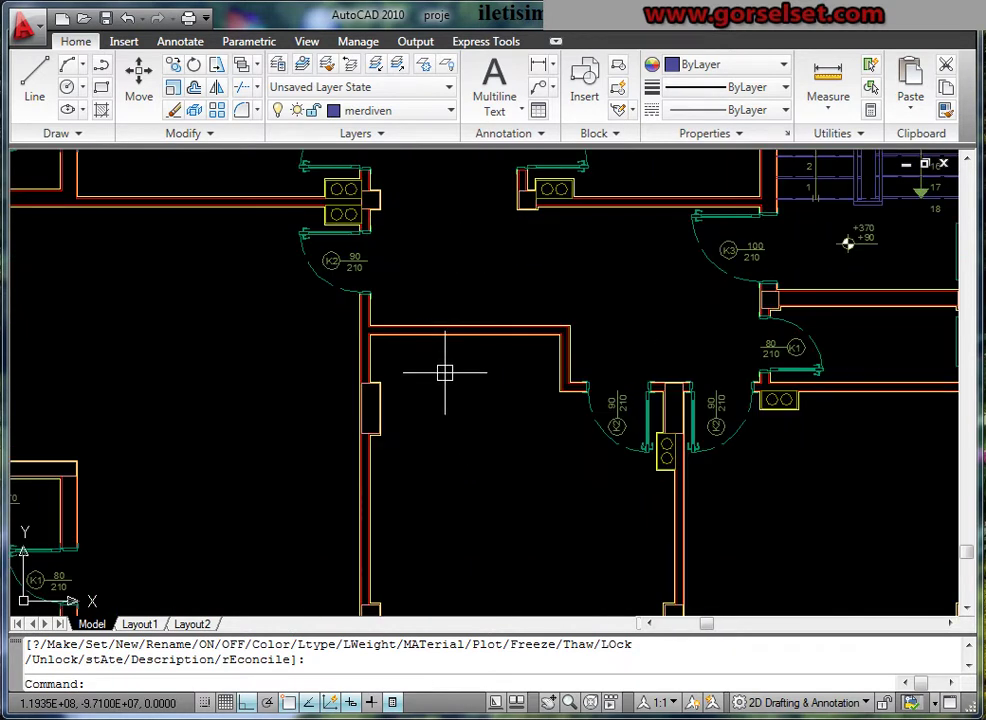
{"action": "middle_click_drag", "start_coordinate": [403, 365], "coordinate": [425, 373]}
{"action": "scroll", "coordinate": [414, 337], "scroll_direction": "up", "scroll_amount": 3}
{"action": "scroll", "coordinate": [414, 337], "scroll_direction": "up", "scroll_amount": 2}
{"action": "scroll", "coordinate": [414, 337], "scroll_direction": "down", "scroll_amount": 4}
{"action": "middle_click_drag", "start_coordinate": [231, 330], "coordinate": [222, 392]}
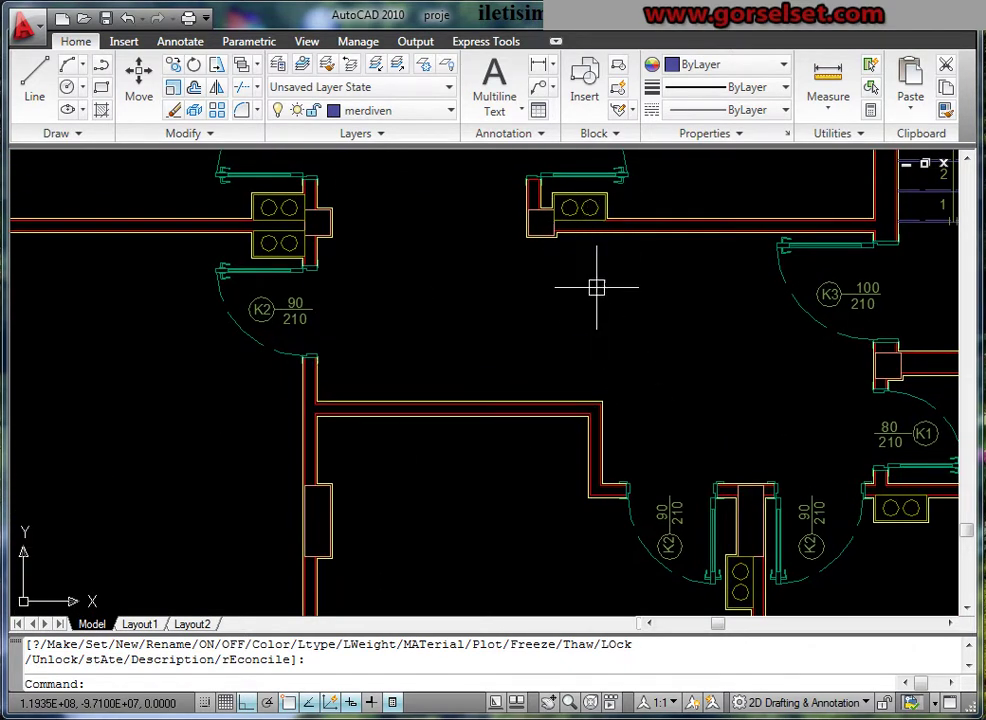
{"action": "scroll", "coordinate": [566, 222], "scroll_direction": "up", "scroll_amount": 5}
{"action": "scroll", "coordinate": [566, 222], "scroll_direction": "down", "scroll_amount": 5}
{"action": "scroll", "coordinate": [590, 392], "scroll_direction": "up", "scroll_amount": 3}
{"action": "scroll", "coordinate": [619, 376], "scroll_direction": "up", "scroll_amount": 3}
{"action": "scroll", "coordinate": [619, 376], "scroll_direction": "down", "scroll_amount": 5}
{"action": "middle_click_drag", "start_coordinate": [568, 326], "coordinate": [563, 370]}
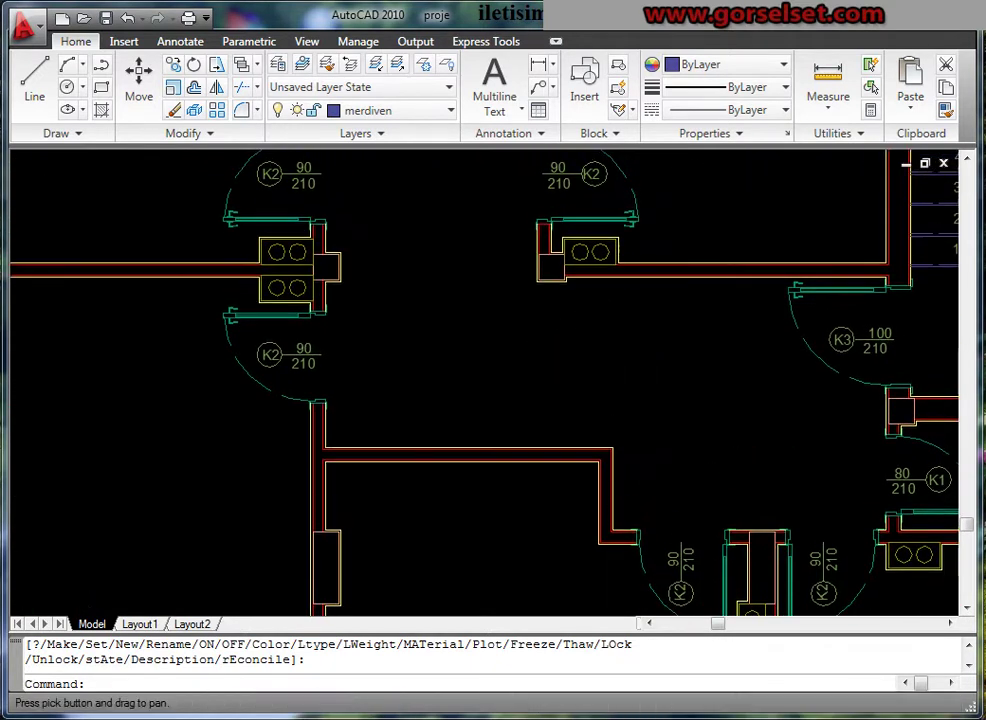
{"action": "scroll", "coordinate": [546, 335], "scroll_direction": "up", "scroll_amount": 3}
{"action": "scroll", "coordinate": [546, 335], "scroll_direction": "down", "scroll_amount": 2}
{"action": "scroll", "coordinate": [689, 328], "scroll_direction": "down", "scroll_amount": 3}
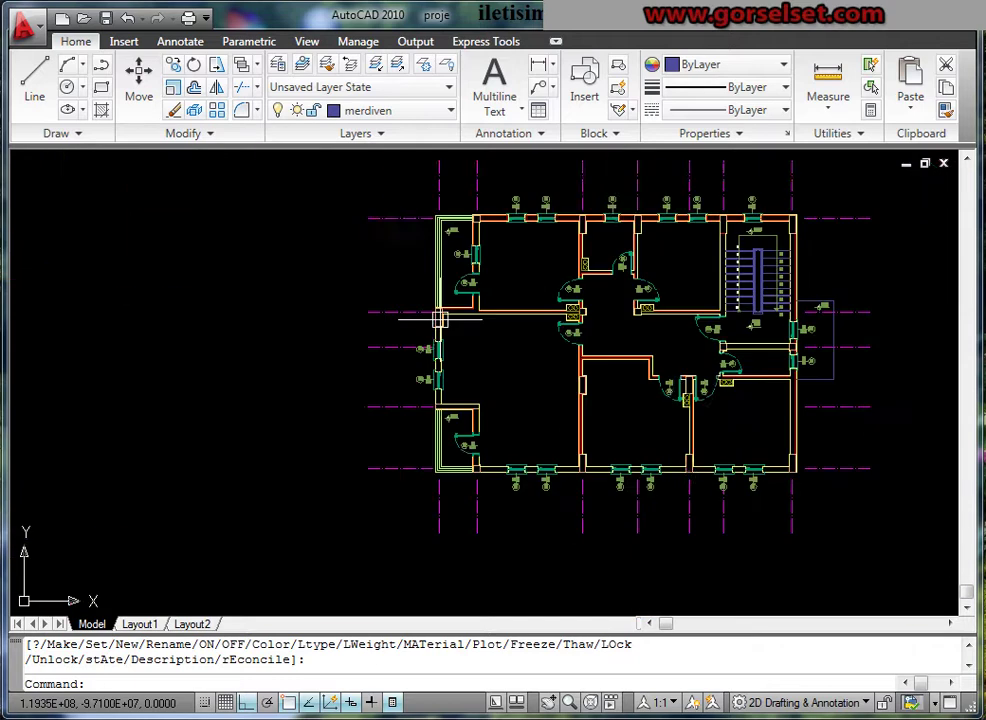
{"action": "scroll", "coordinate": [418, 341], "scroll_direction": "down", "scroll_amount": 1}
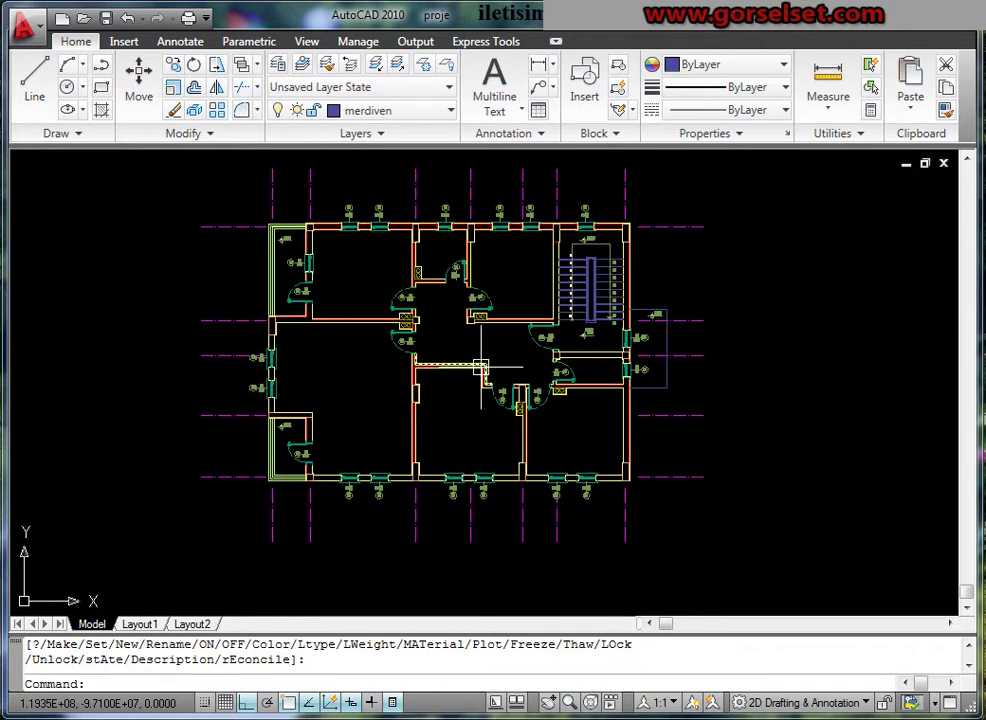
{"action": "scroll", "coordinate": [326, 390], "scroll_direction": "up", "scroll_amount": 5}
{"action": "scroll", "coordinate": [205, 471], "scroll_direction": "up", "scroll_amount": 4}
{"action": "scroll", "coordinate": [319, 469], "scroll_direction": "down", "scroll_amount": 3}
{"action": "scroll", "coordinate": [297, 279], "scroll_direction": "down", "scroll_amount": 2}
{"action": "scroll", "coordinate": [340, 300], "scroll_direction": "up", "scroll_amount": 2}
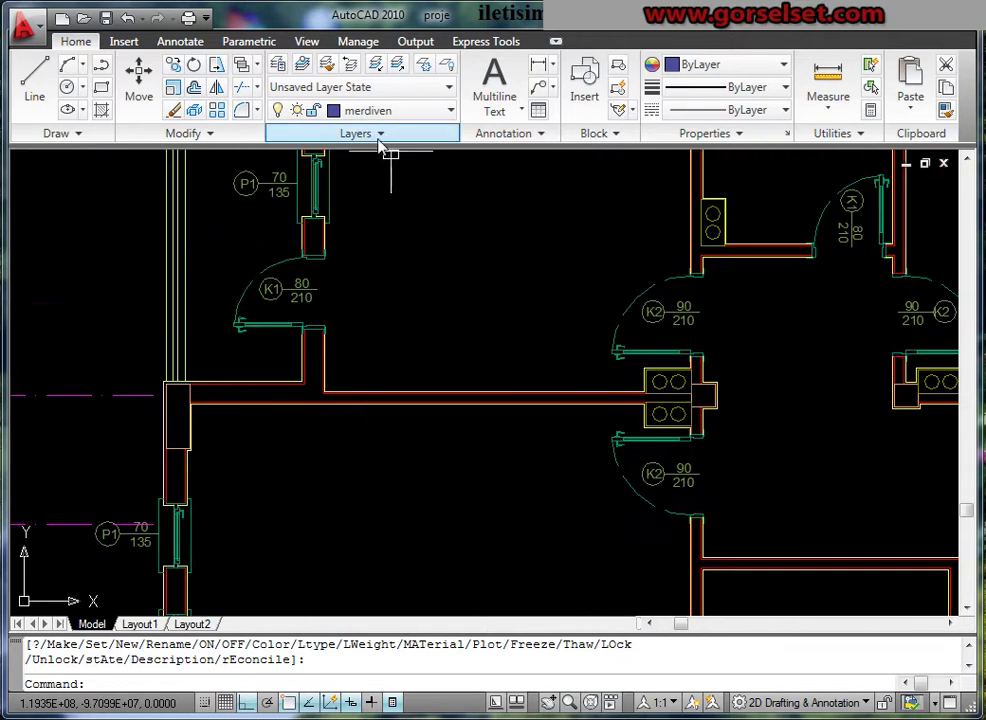
Freeze the sıva plaster layer from the Layers dropdown to hide its yellow lines
{"action": "left_click", "coordinate": [388, 110]}
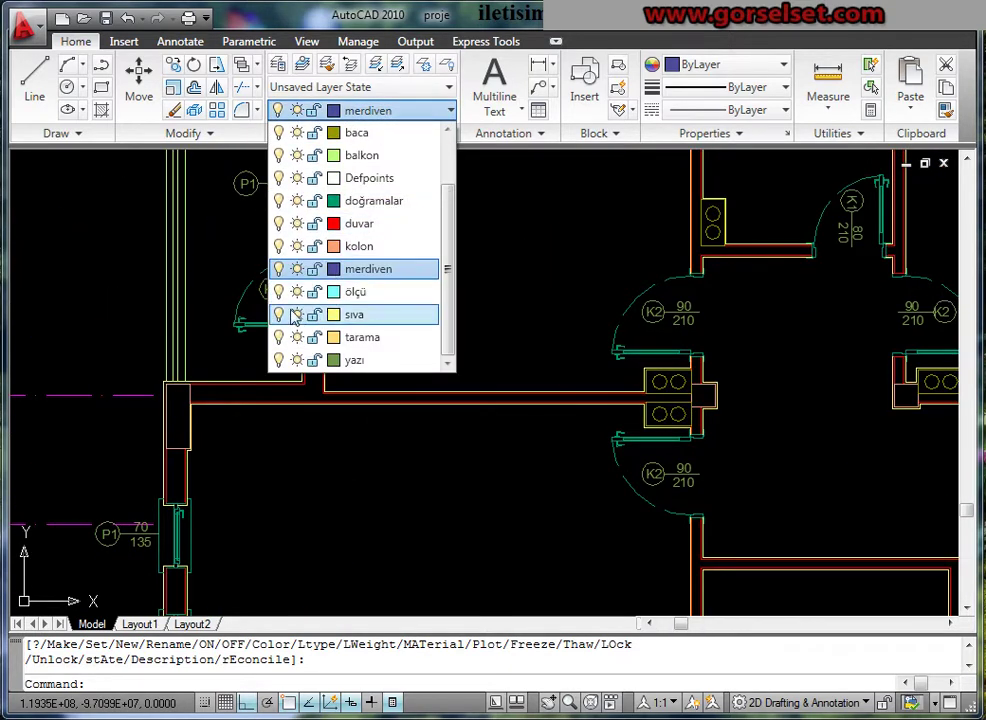
{"action": "left_click", "coordinate": [299, 314]}
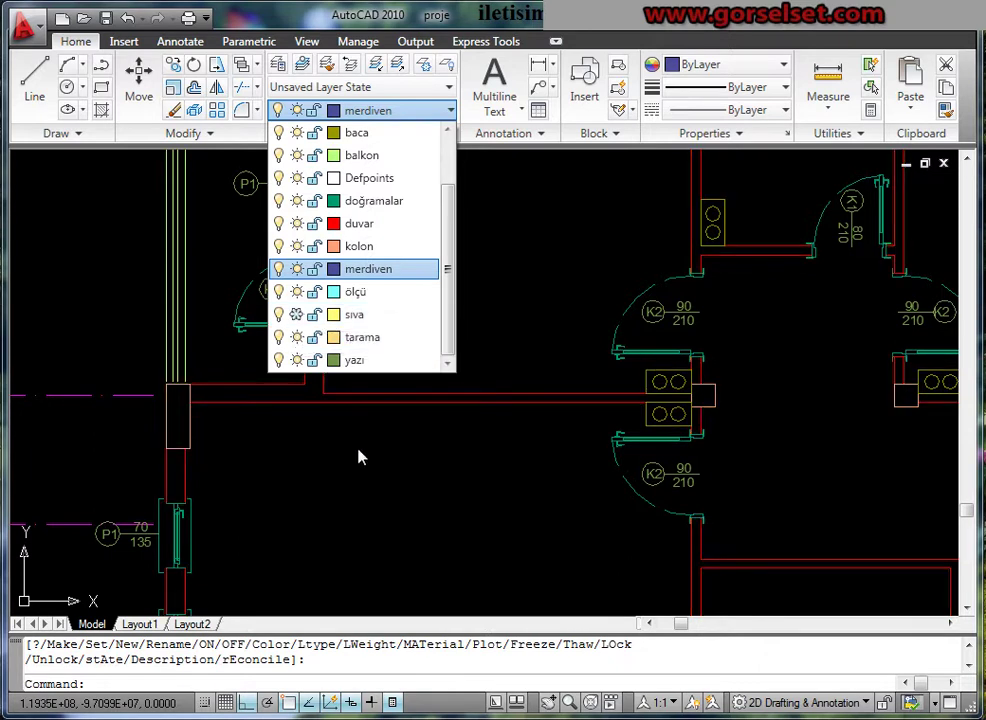
{"action": "left_click", "coordinate": [362, 457]}
{"action": "scroll", "coordinate": [363, 304], "scroll_direction": "down", "scroll_amount": 5}
{"action": "scroll", "coordinate": [341, 334], "scroll_direction": "up", "scroll_amount": 2}
{"action": "scroll", "coordinate": [320, 307], "scroll_direction": "up", "scroll_amount": 2}
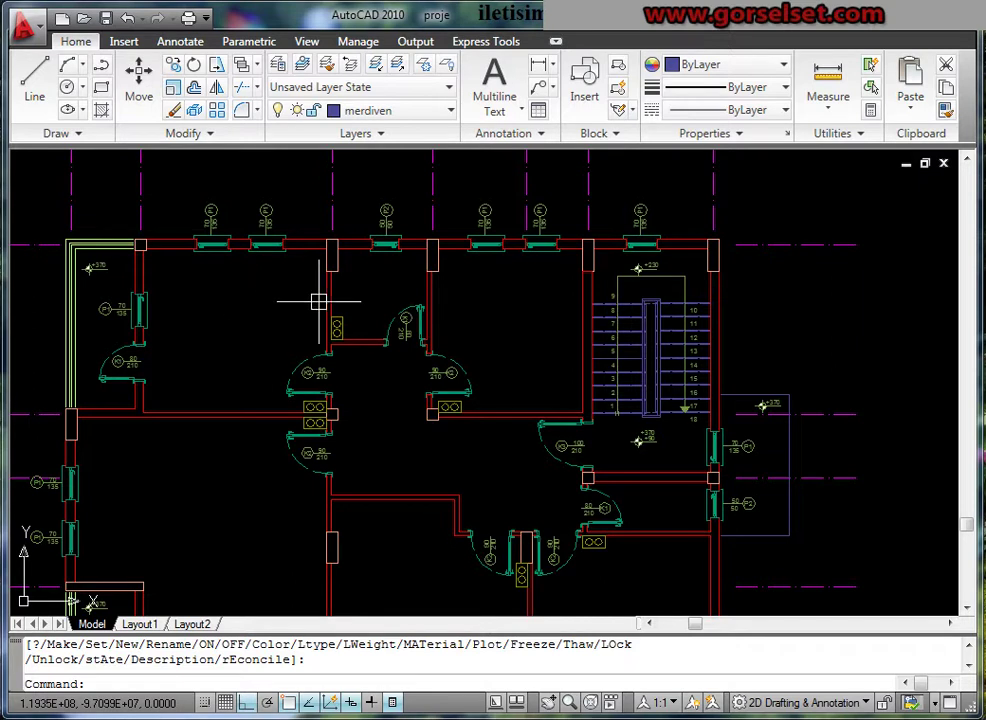
Open the Dimension Style Manager from the Annotation panel twice, closing it each time
{"action": "left_click", "coordinate": [528, 144]}
{"action": "left_click", "coordinate": [474, 161]}
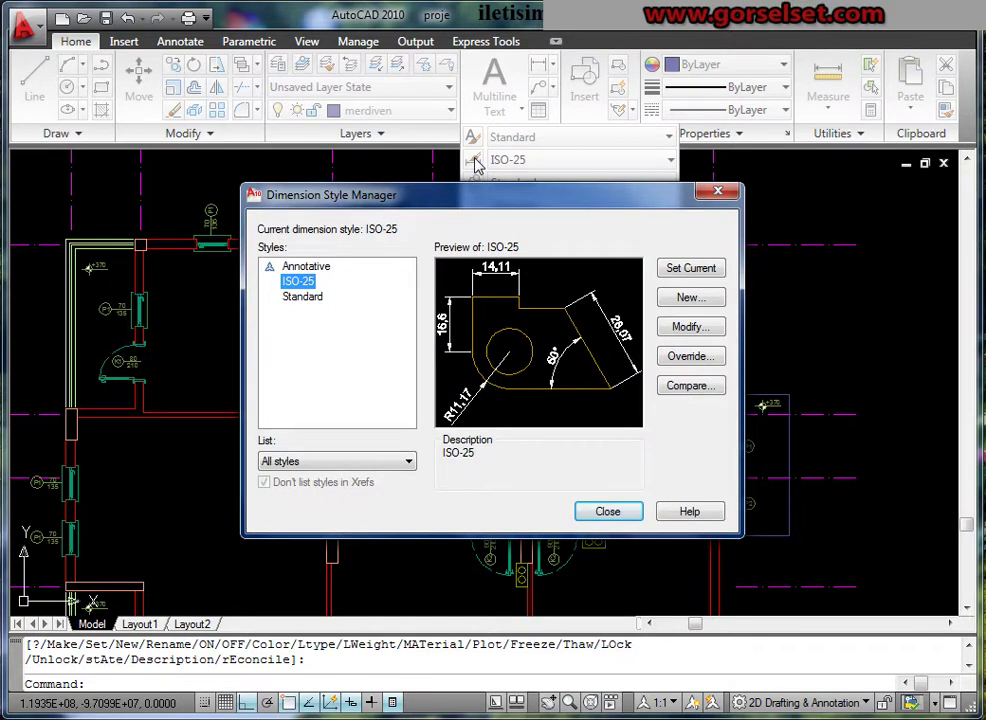
{"action": "key", "text": "Escape"}
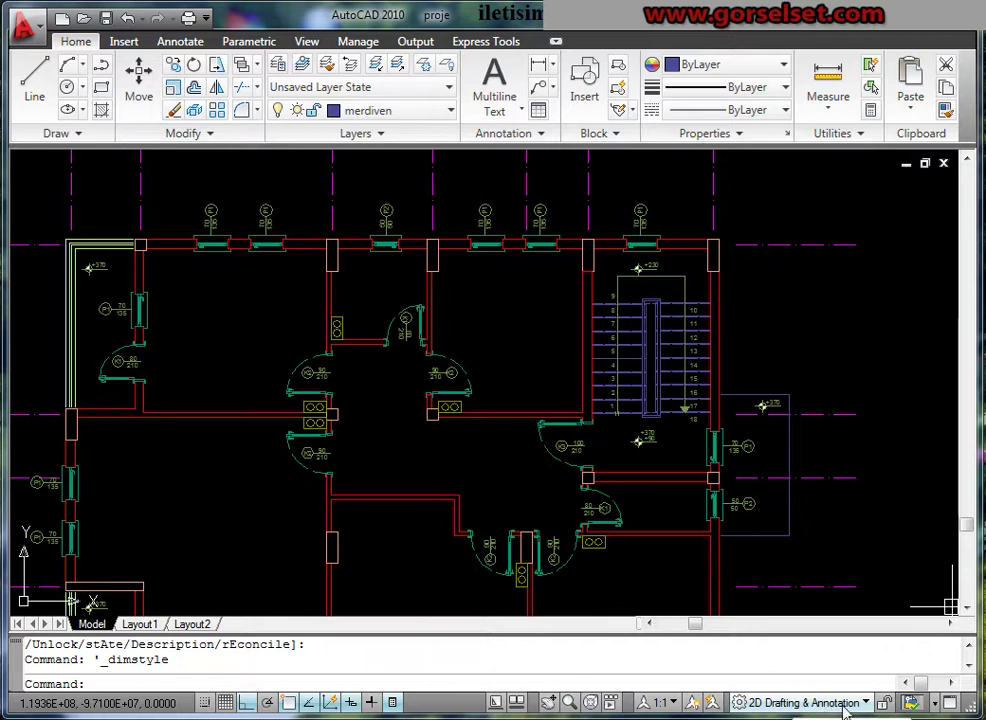
{"action": "left_click", "coordinate": [520, 138]}
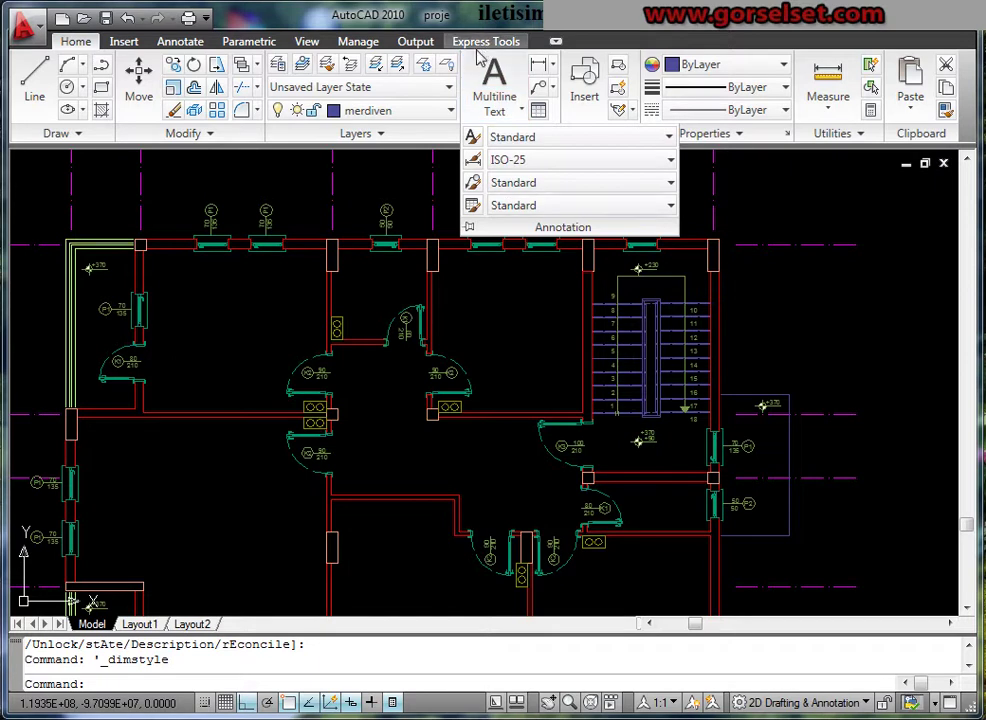
{"action": "left_click", "coordinate": [473, 162]}
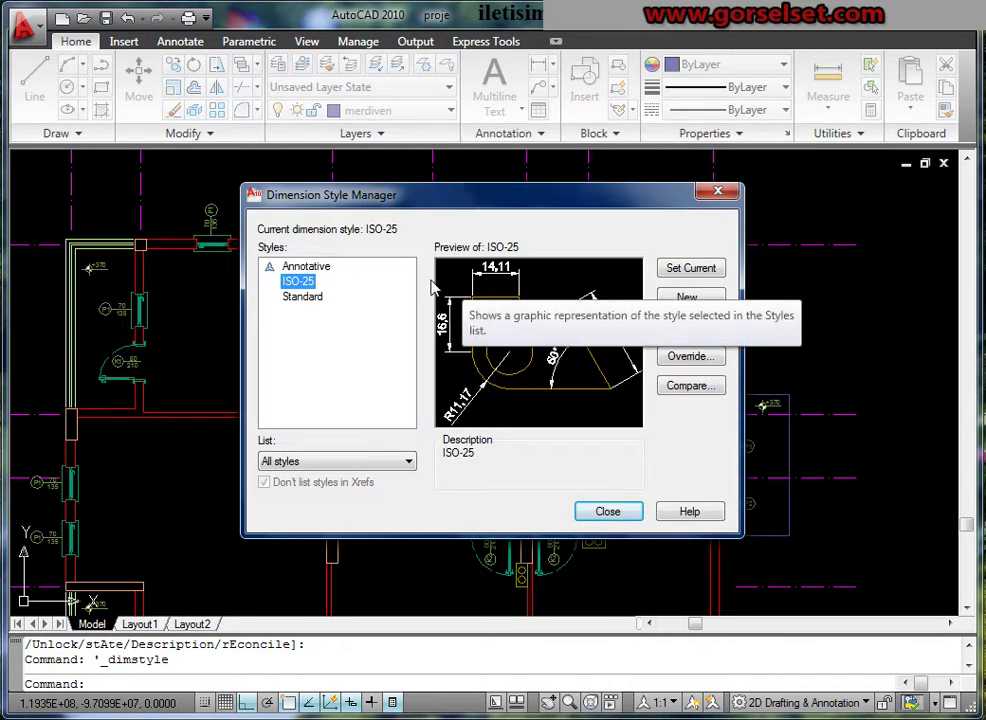
{"action": "key", "text": "Escape"}
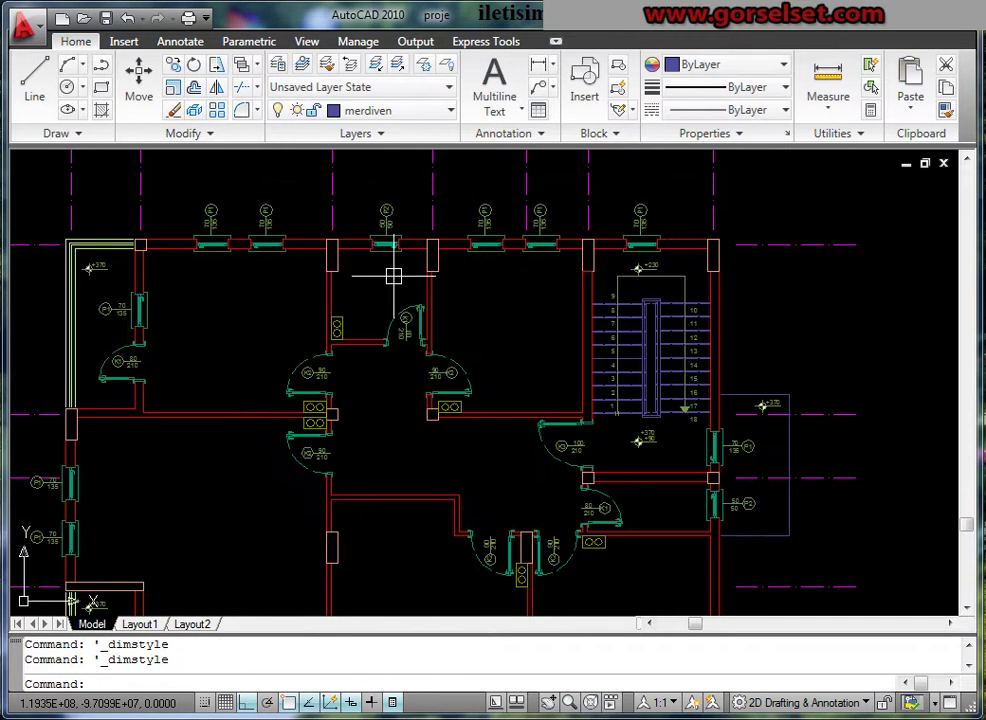
Reopen the Dimension Style Manager with the D command and select the Annotative style
{"action": "type", "text": "d"}
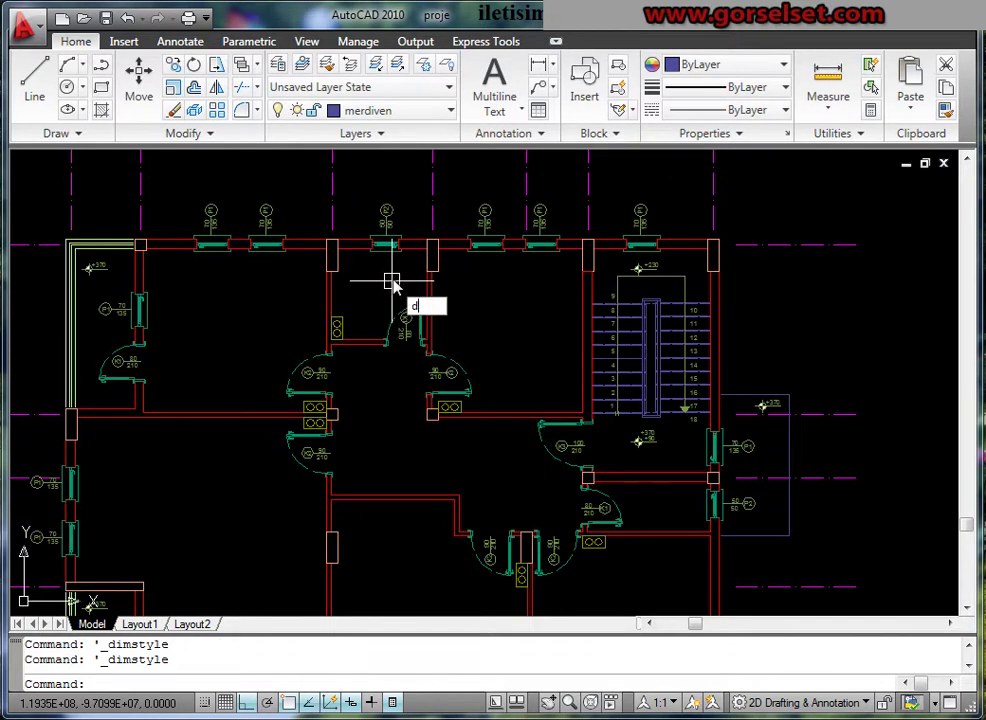
{"action": "key", "text": "Return"}
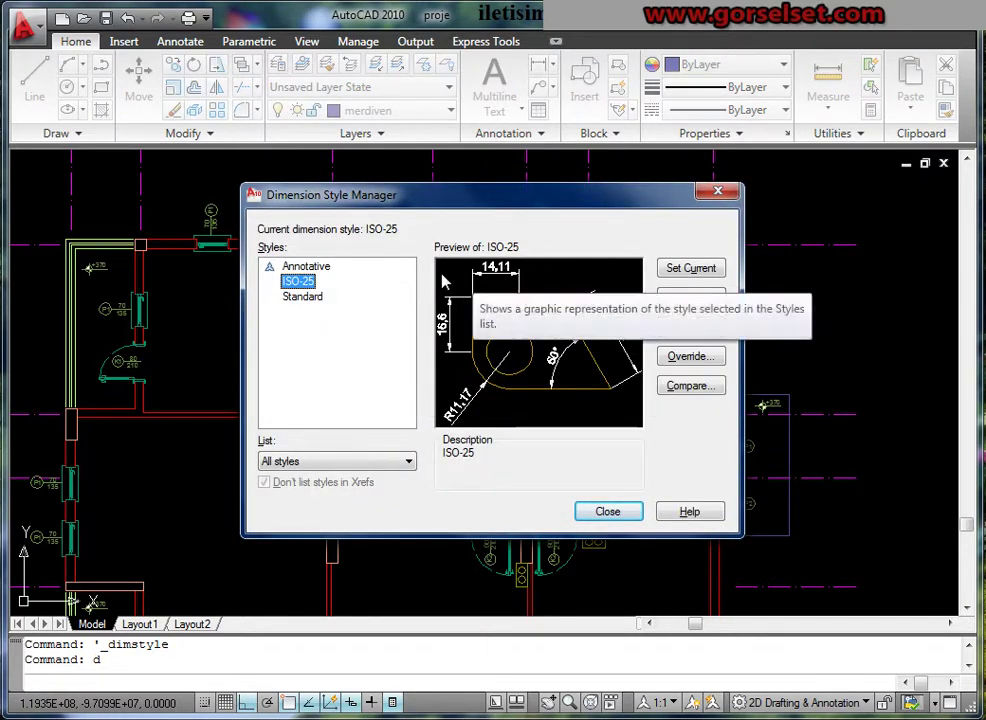
{"action": "left_click", "coordinate": [308, 267]}
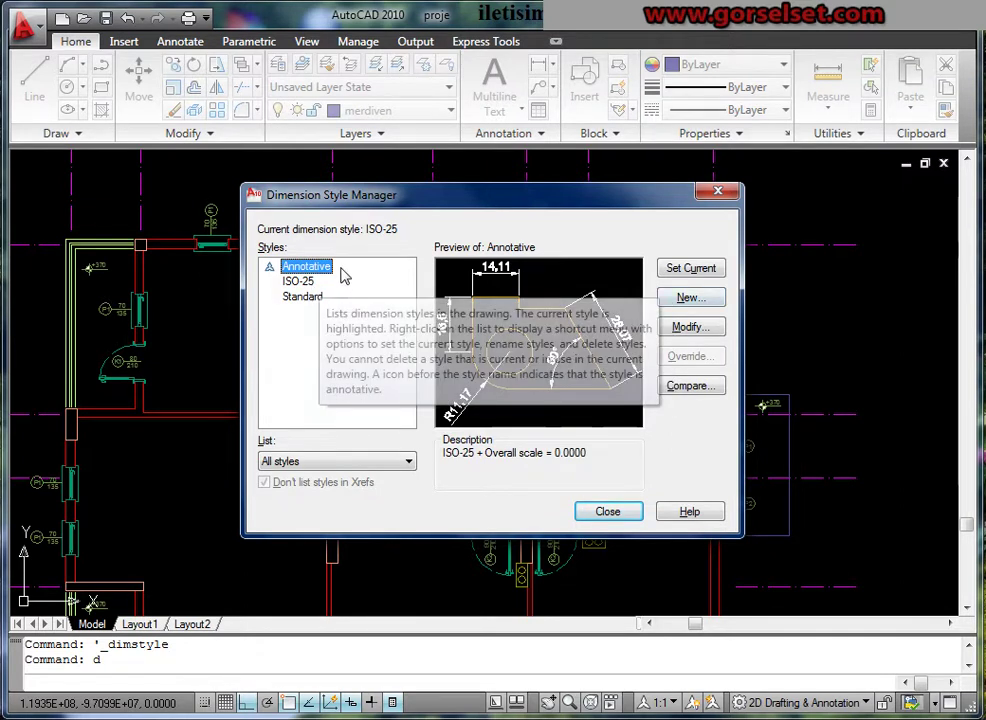
Start a new dimension style based on Annotative and begin naming it dış ölçü
{"action": "left_click", "coordinate": [688, 327]}
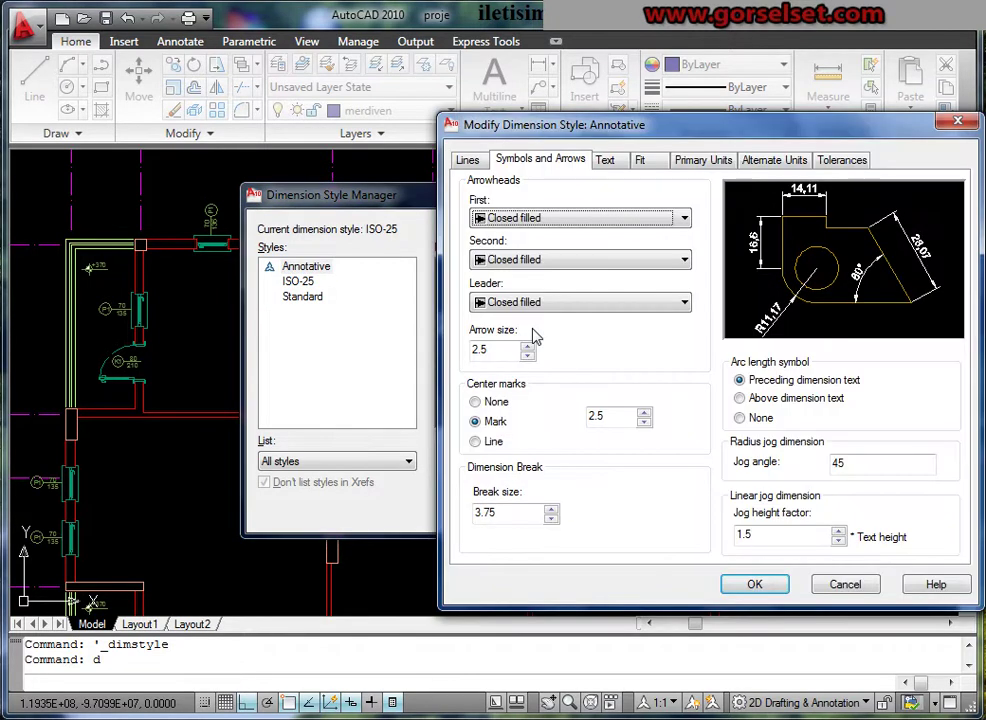
{"action": "key", "text": "Escape"}
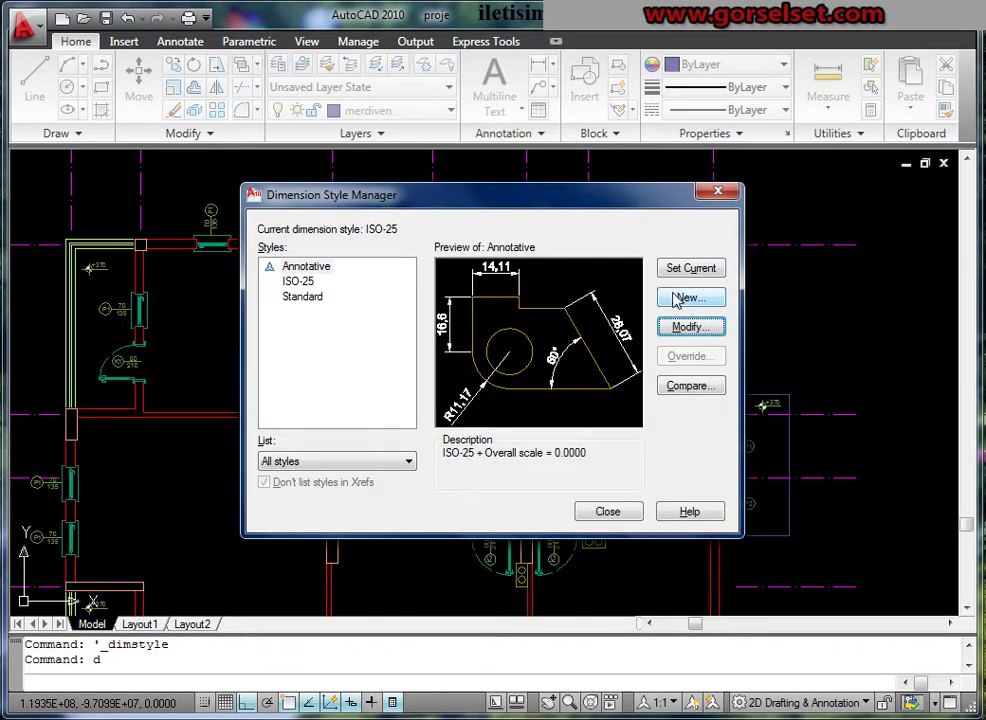
{"action": "left_click", "coordinate": [310, 266]}
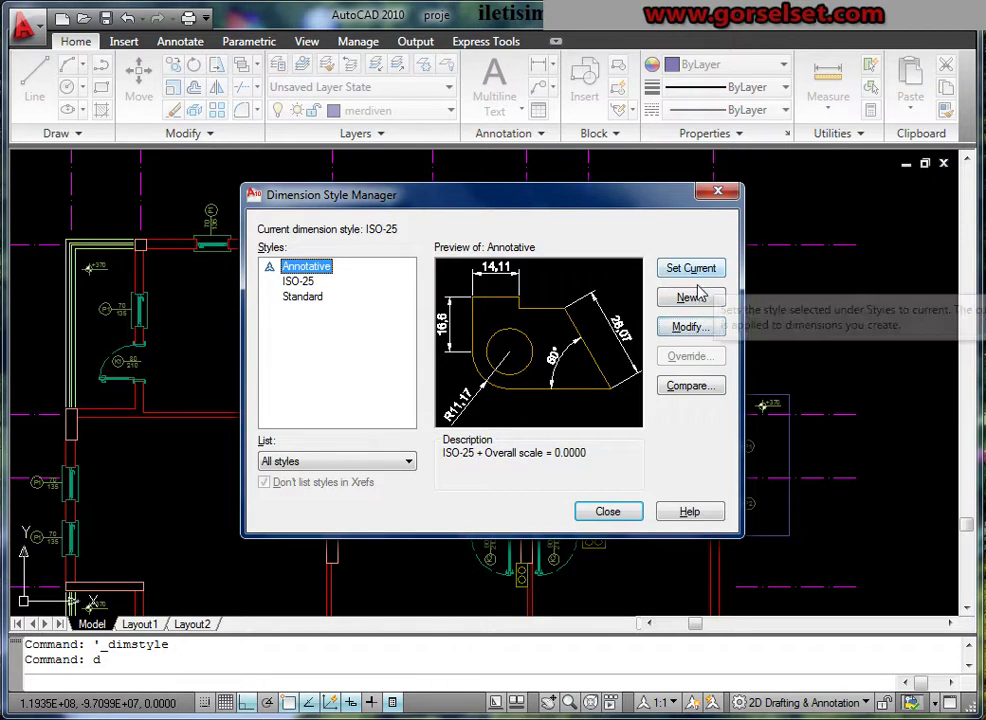
{"action": "left_click", "coordinate": [689, 298]}
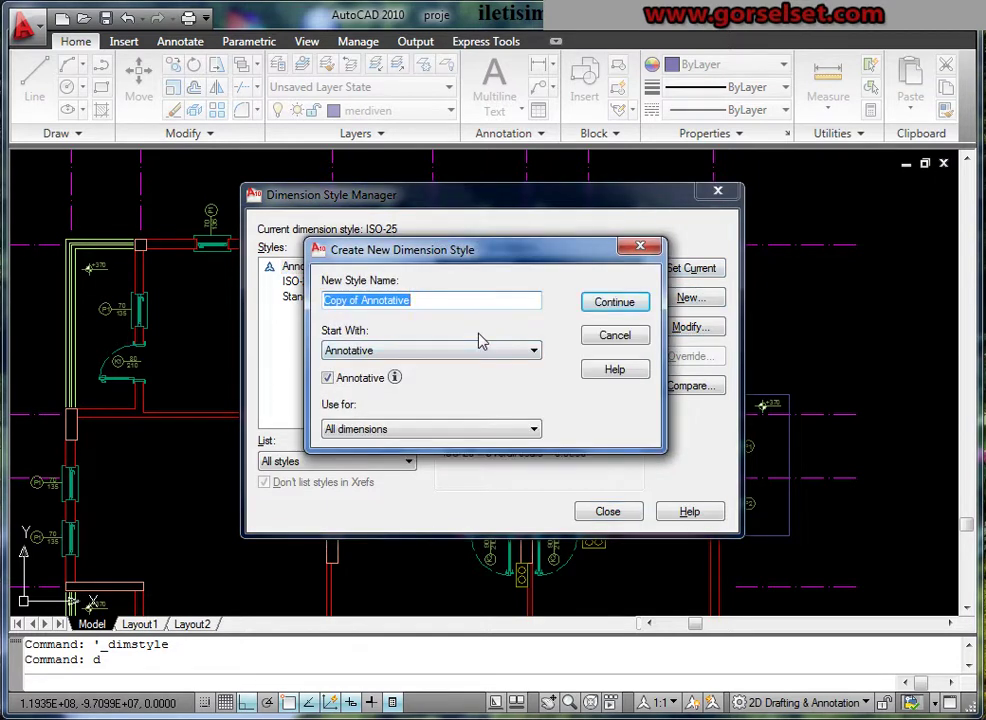
{"action": "type", "text": "dış ölçü"}
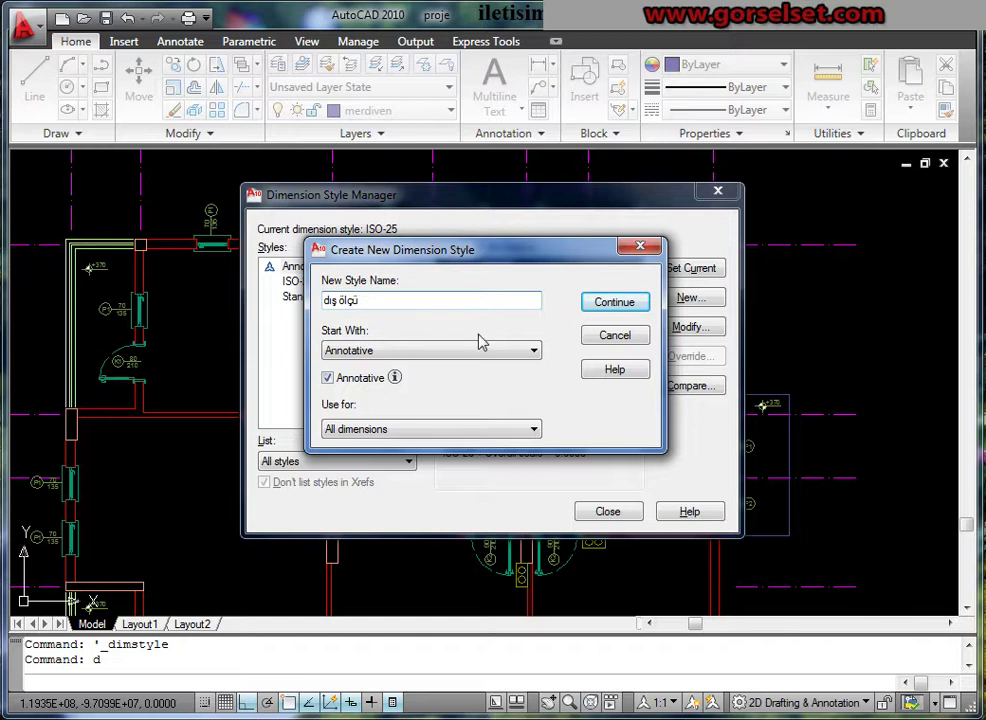
On the Lines tab, set Offset from origin to 7 and Extend beyond dim lines to 2
{"action": "left_click", "coordinate": [606, 313]}
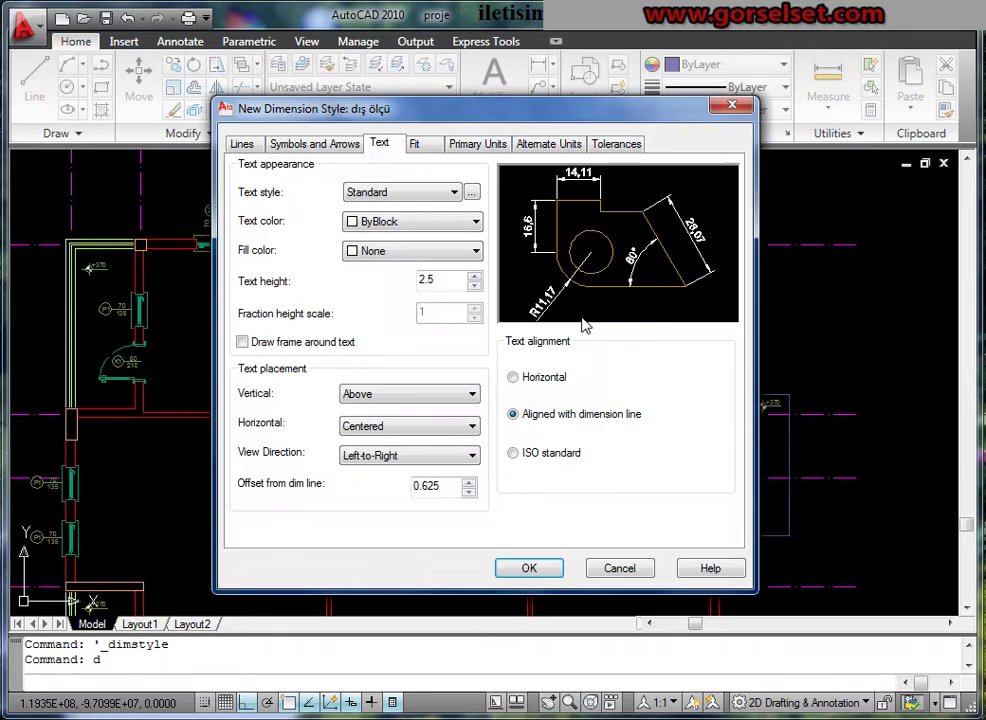
{"action": "left_click", "coordinate": [246, 146]}
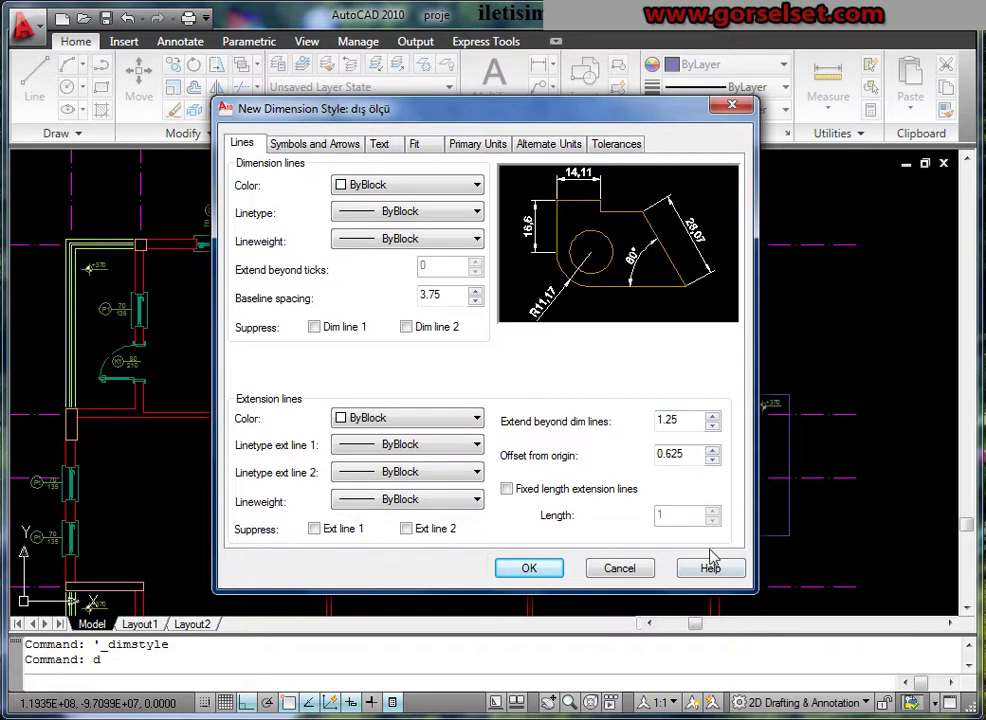
{"action": "double_click", "coordinate": [686, 453]}
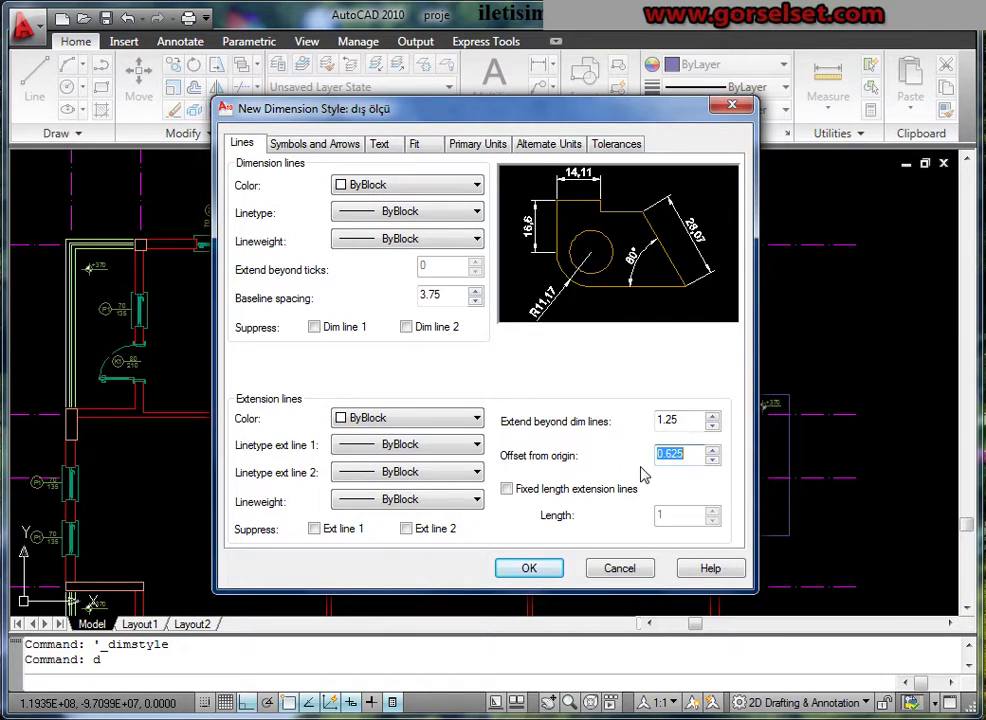
{"action": "type", "text": "7"}
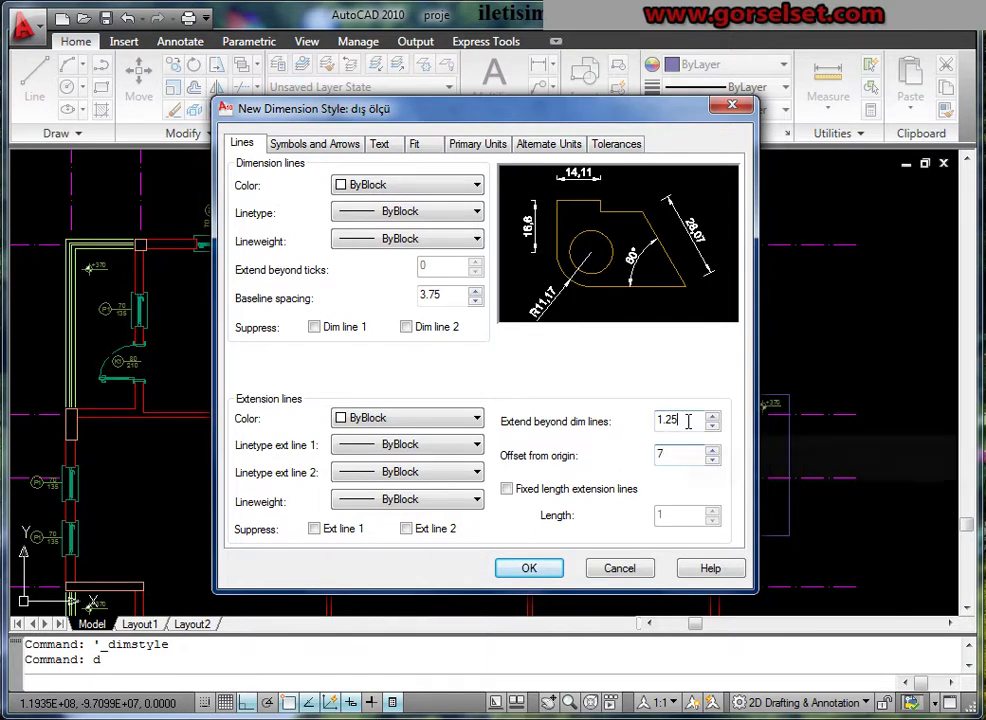
{"action": "double_click", "coordinate": [678, 419]}
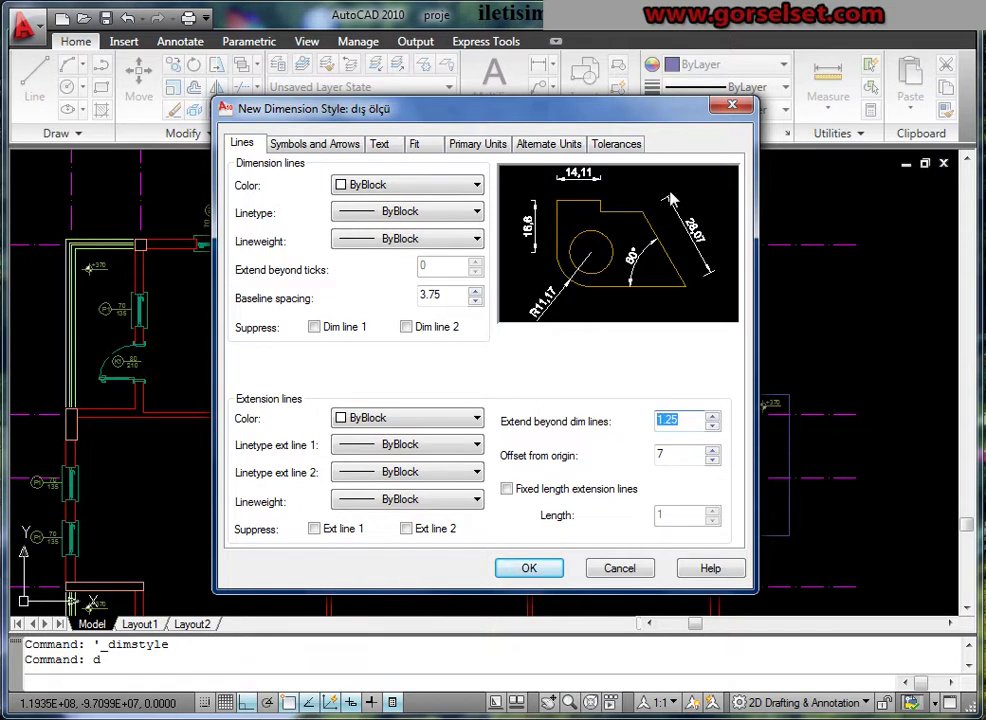
{"action": "type", "text": "3"}
{"action": "left_click", "coordinate": [676, 455]}
{"action": "double_click", "coordinate": [675, 427]}
{"action": "type", "text": "2"}
{"action": "left_click", "coordinate": [676, 451]}
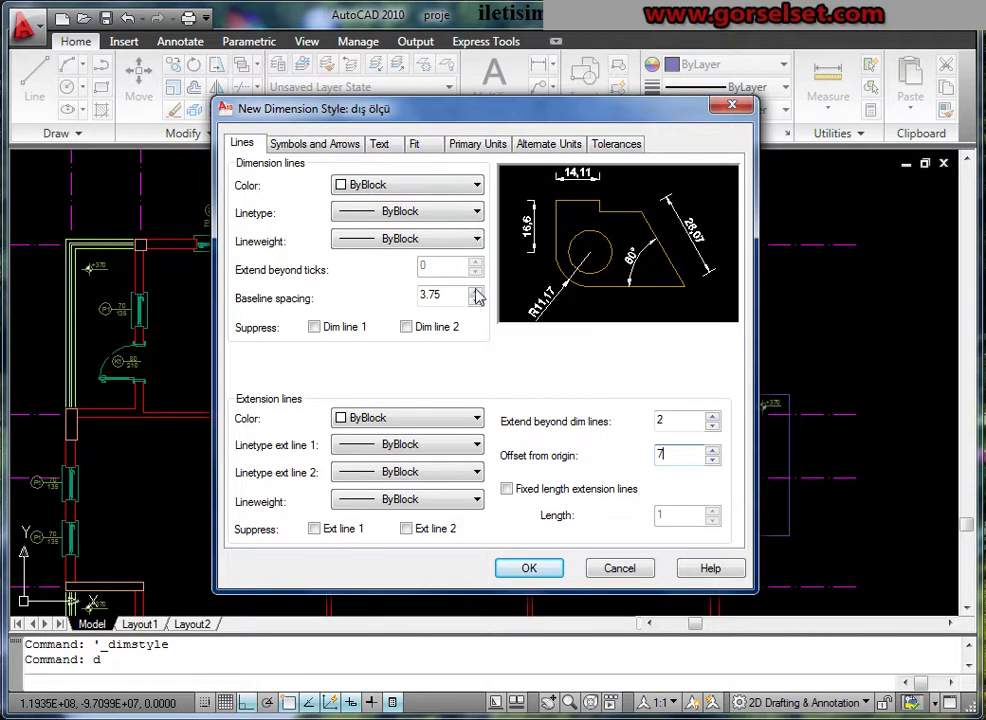
Set both dış ölçü arrowheads to Origin indicator with an arrow size of 3
{"action": "left_click", "coordinate": [324, 146]}
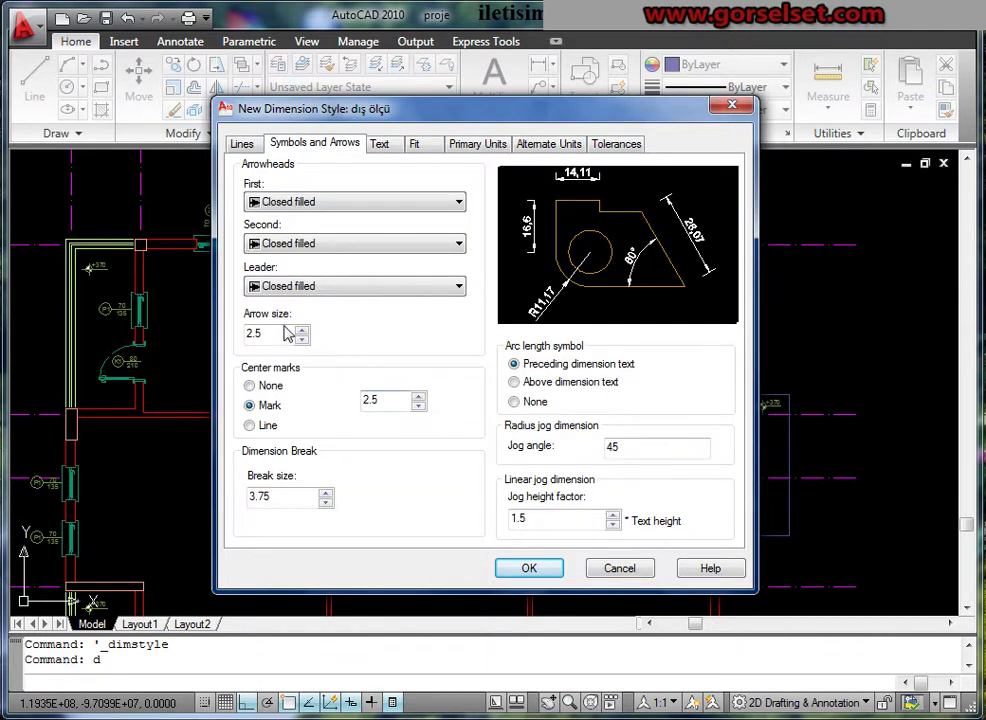
{"action": "left_click", "coordinate": [313, 205]}
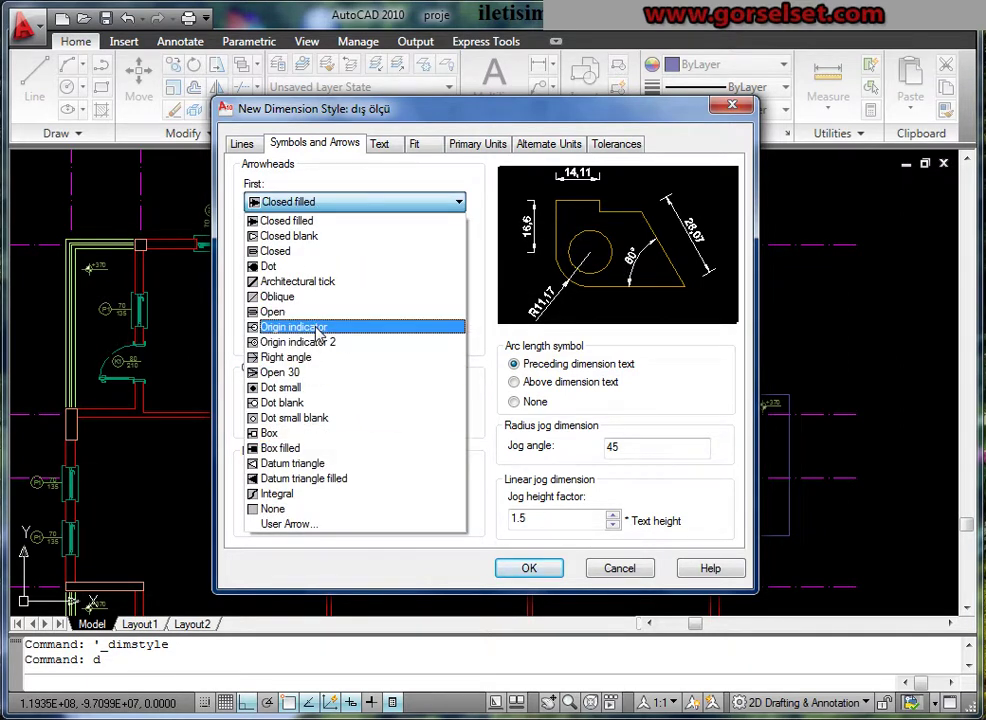
{"action": "left_click", "coordinate": [318, 333]}
{"action": "left_click", "coordinate": [319, 245]}
{"action": "left_click", "coordinate": [319, 246]}
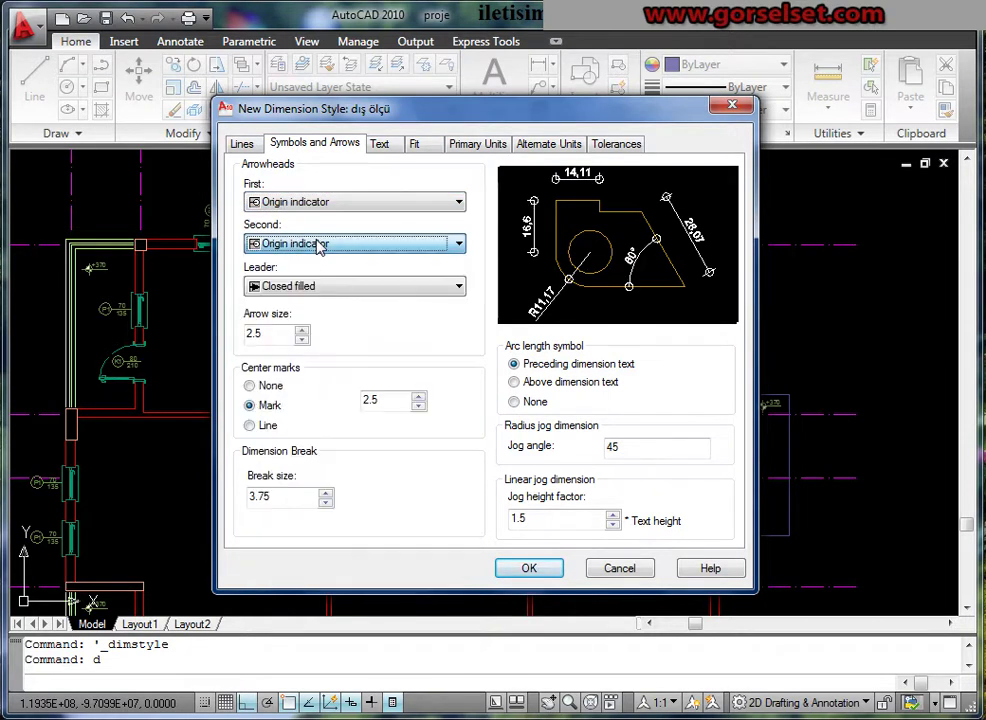
{"action": "double_click", "coordinate": [269, 335]}
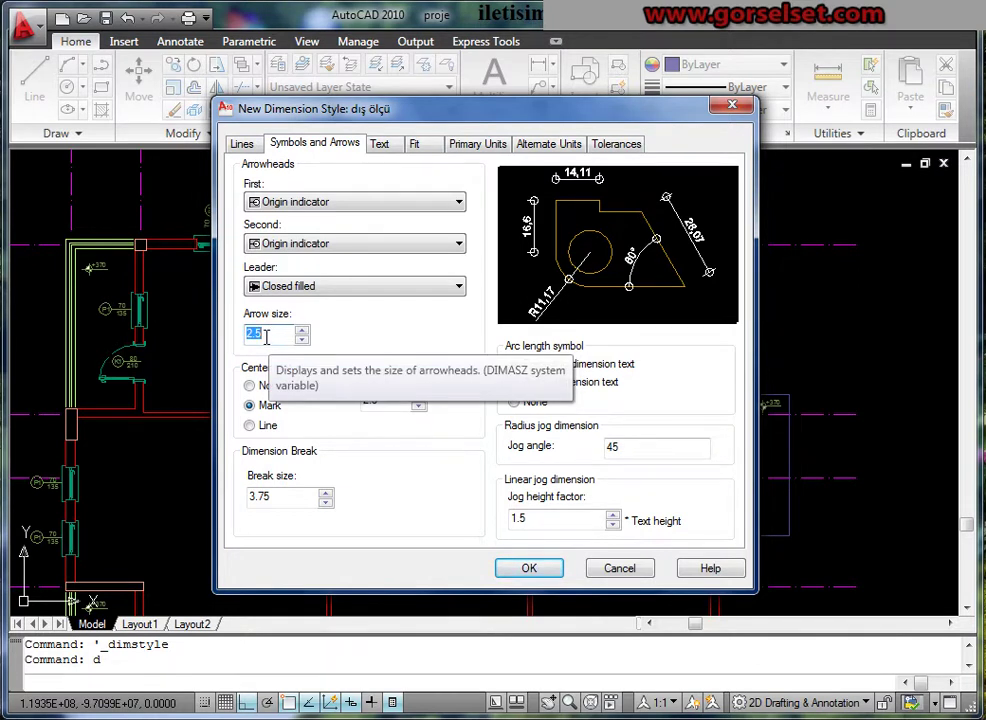
{"action": "type", "text": "3"}
{"action": "left_click", "coordinate": [388, 400]}
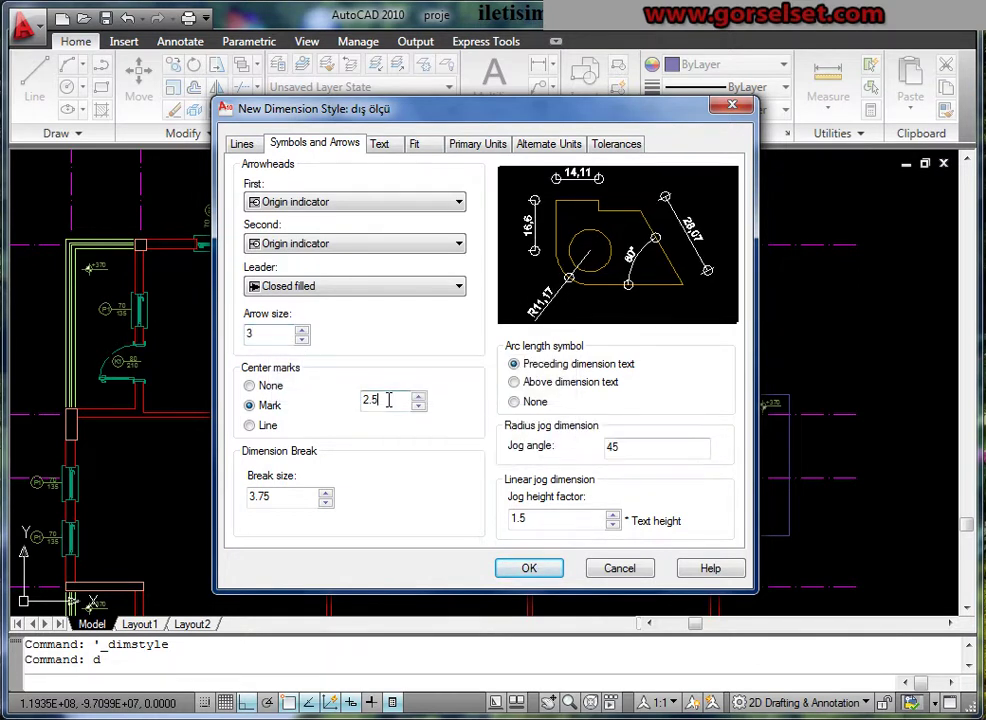
{"action": "left_click", "coordinate": [379, 146]}
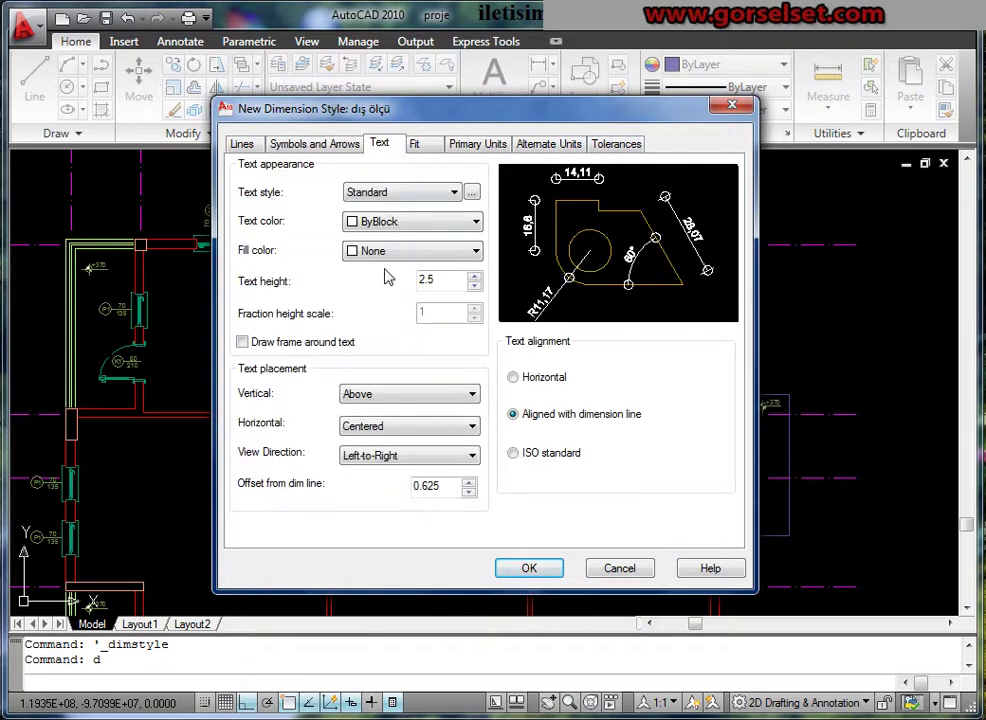
Change the Standard text style's font to Arial Black
{"action": "left_click", "coordinate": [454, 192]}
{"action": "left_click", "coordinate": [454, 192]}
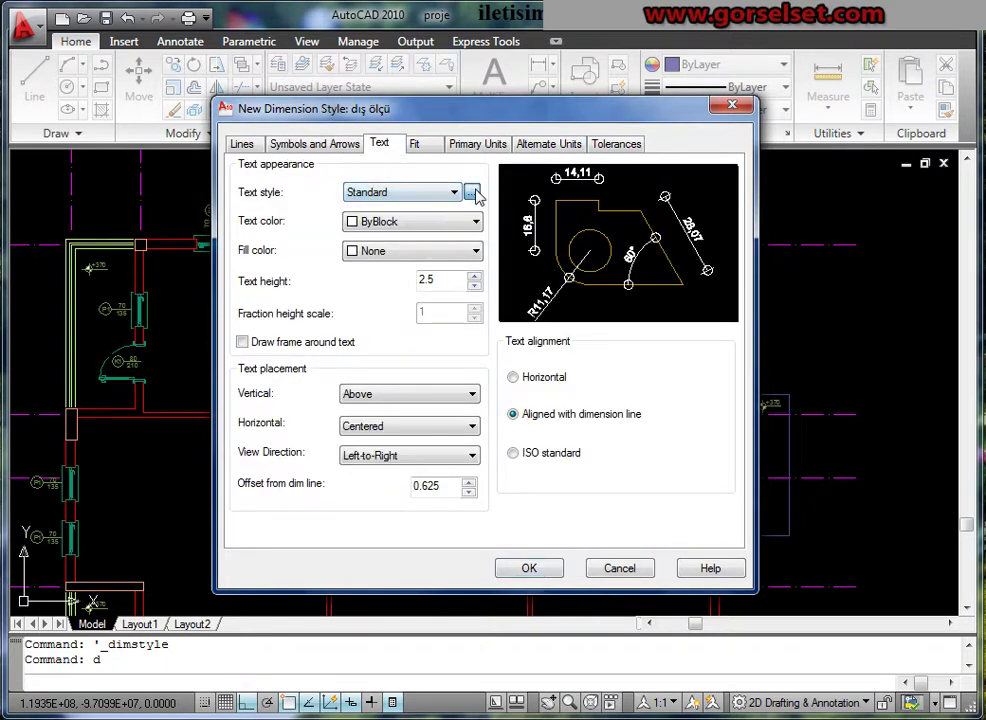
{"action": "left_click", "coordinate": [473, 193]}
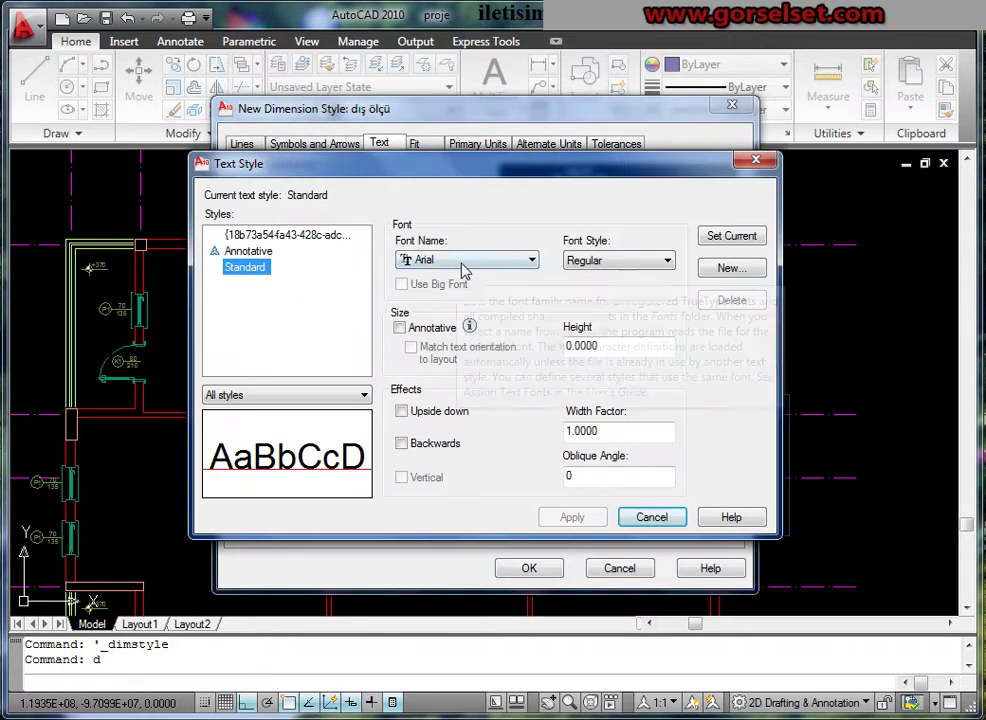
{"action": "left_click", "coordinate": [455, 259]}
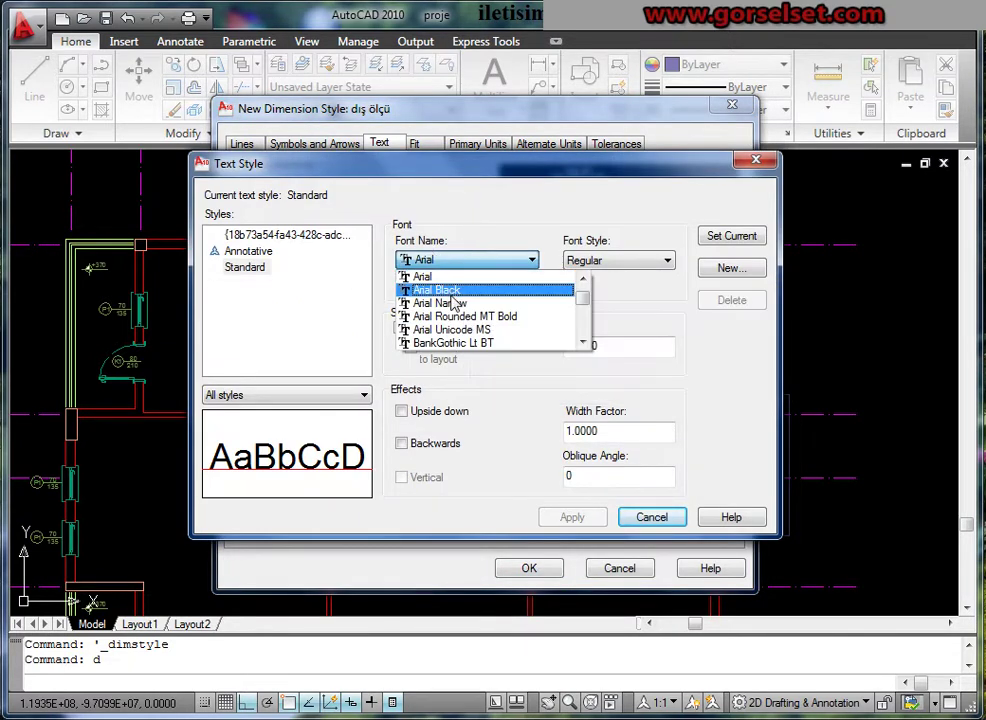
{"action": "left_click", "coordinate": [447, 290]}
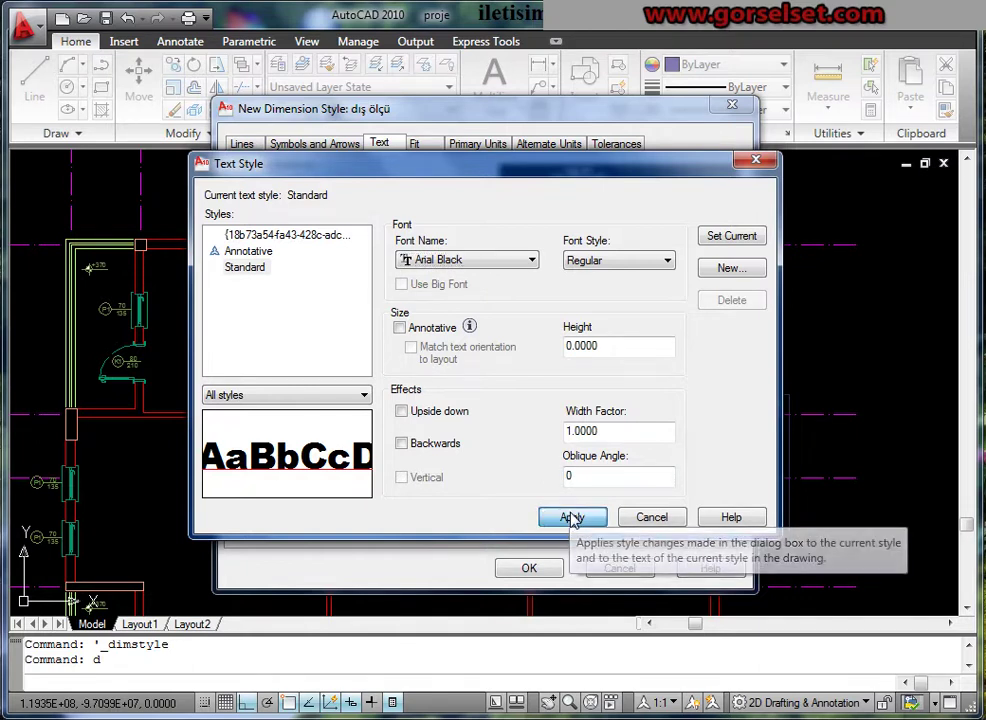
{"action": "left_click", "coordinate": [568, 515]}
{"action": "left_click", "coordinate": [650, 517]}
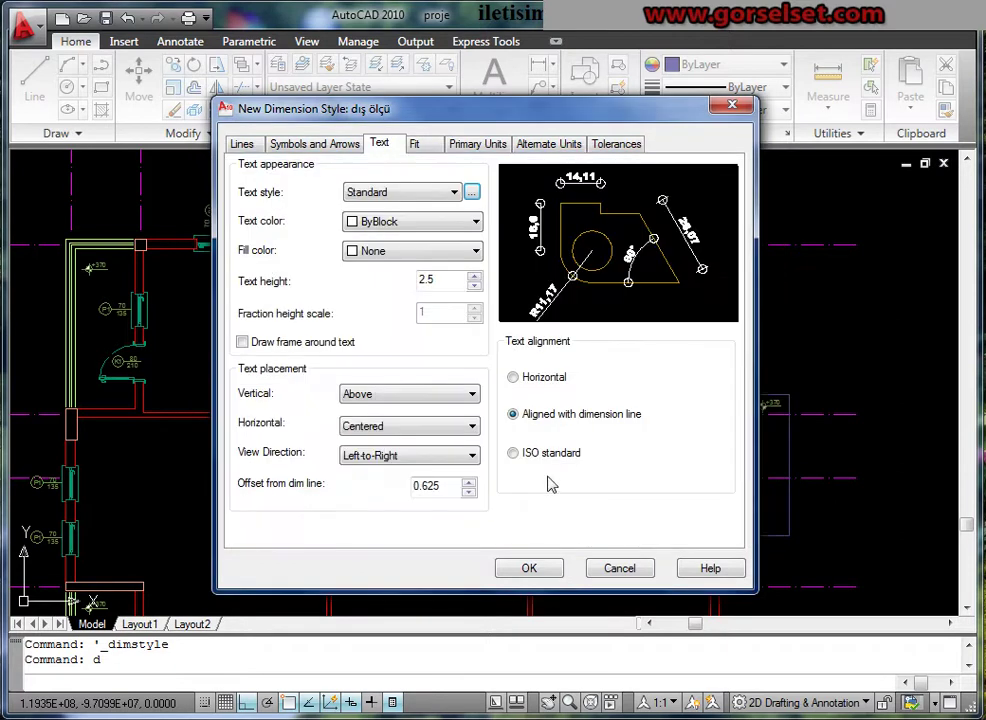
Set text height 10 and offset from dimension line 2, then save the dış ölçü style
{"action": "double_click", "coordinate": [449, 279]}
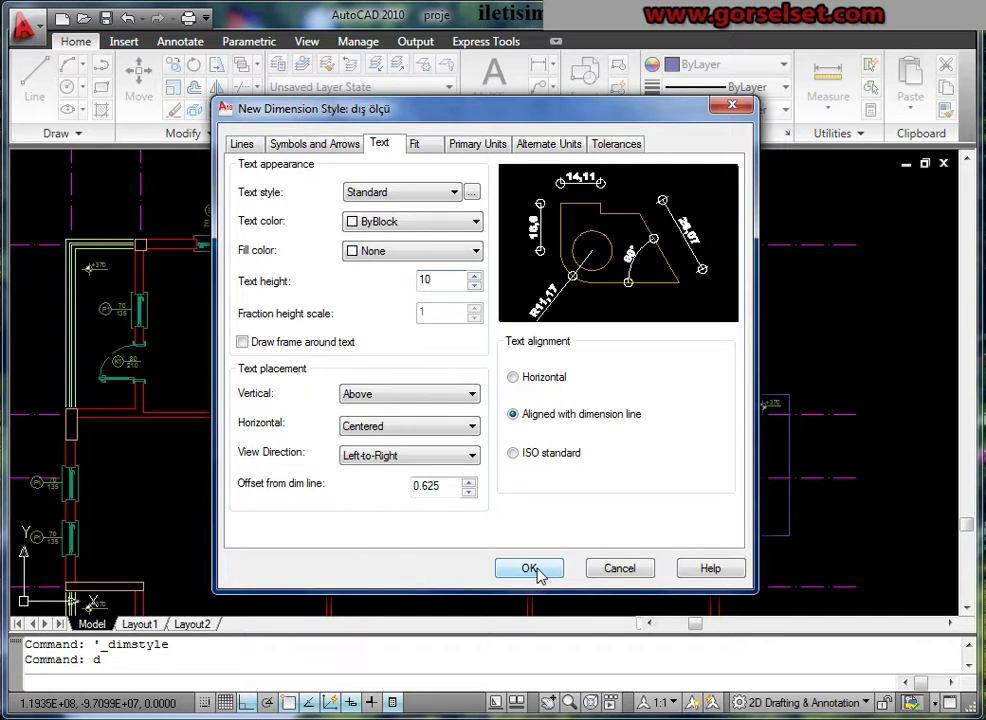
{"action": "double_click", "coordinate": [445, 487]}
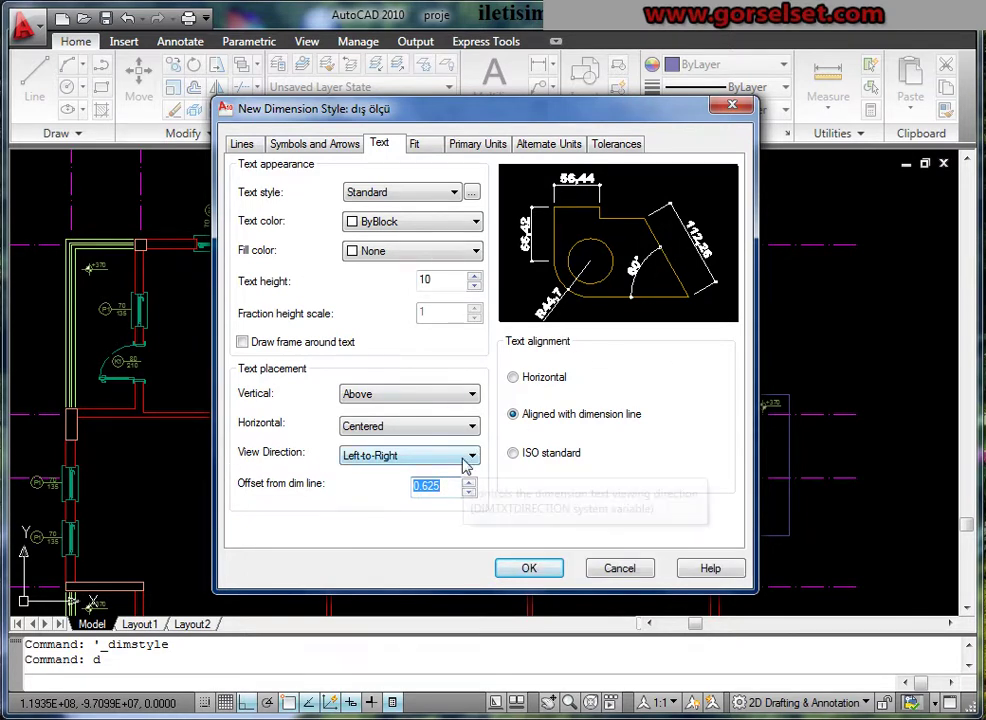
{"action": "type", "text": "2"}
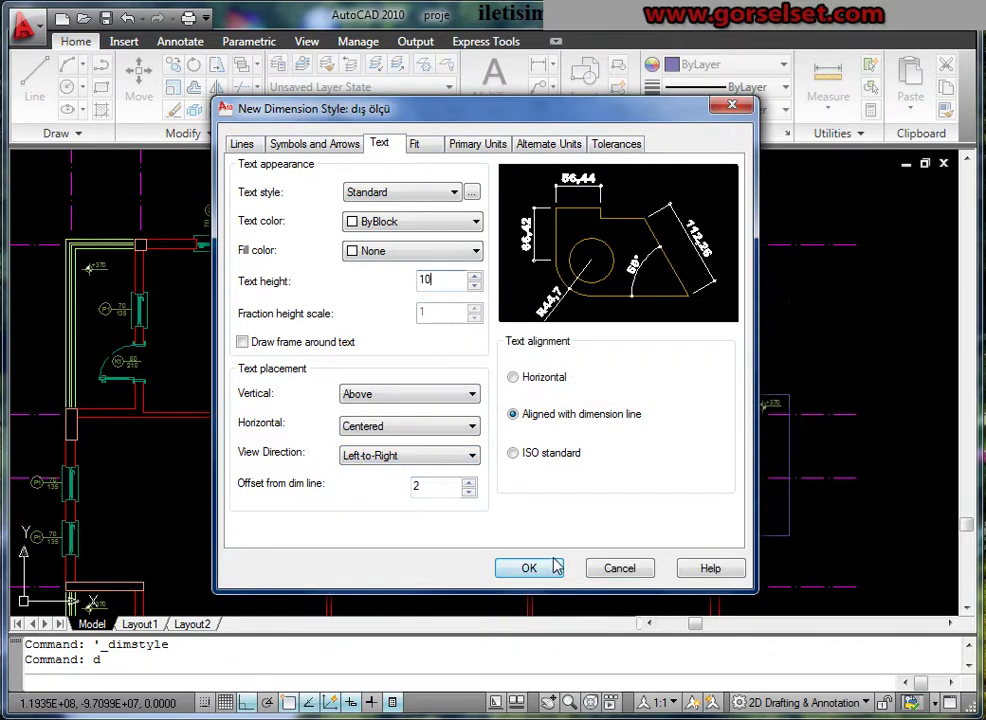
{"action": "left_click", "coordinate": [546, 568]}
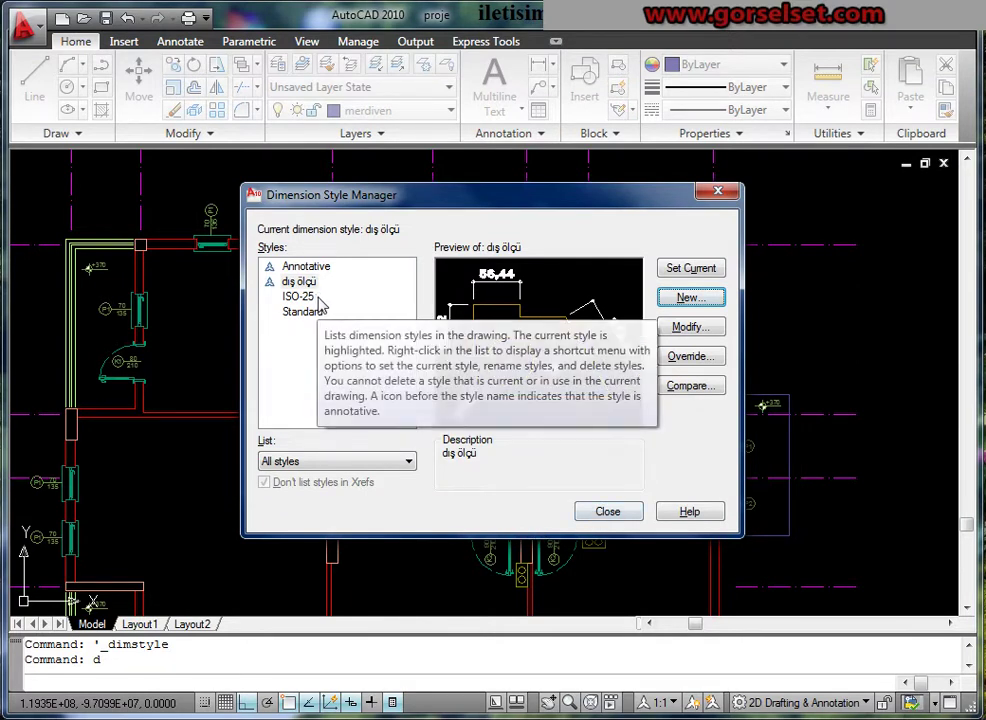
Create a new dimension style named iç ölçü based on ISO-25
{"action": "left_click", "coordinate": [305, 345]}
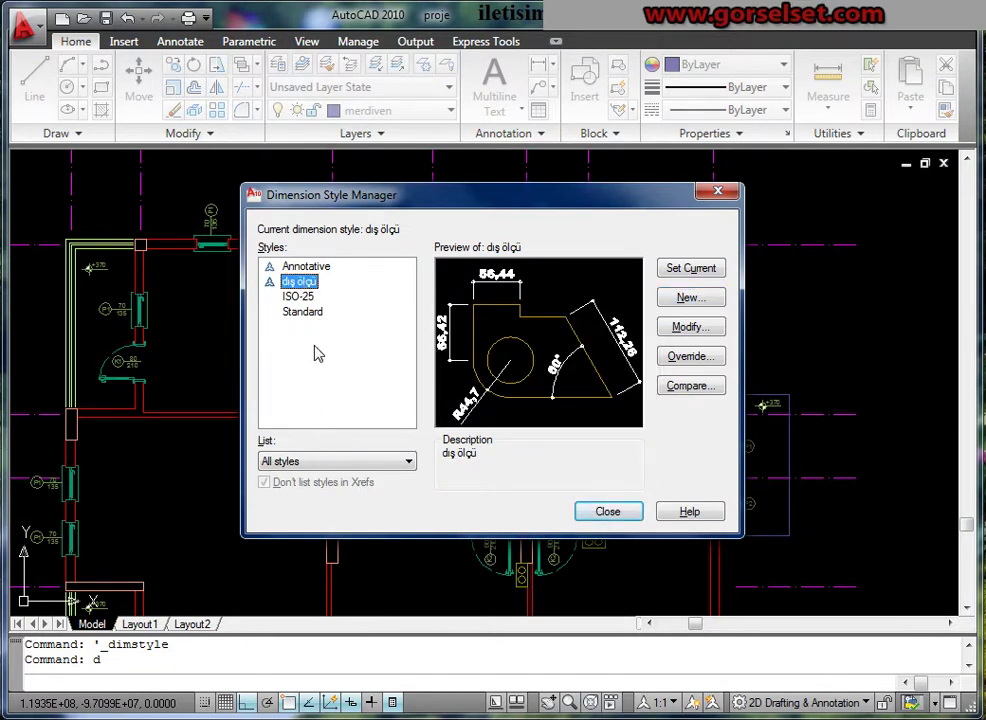
{"action": "left_click", "coordinate": [300, 297]}
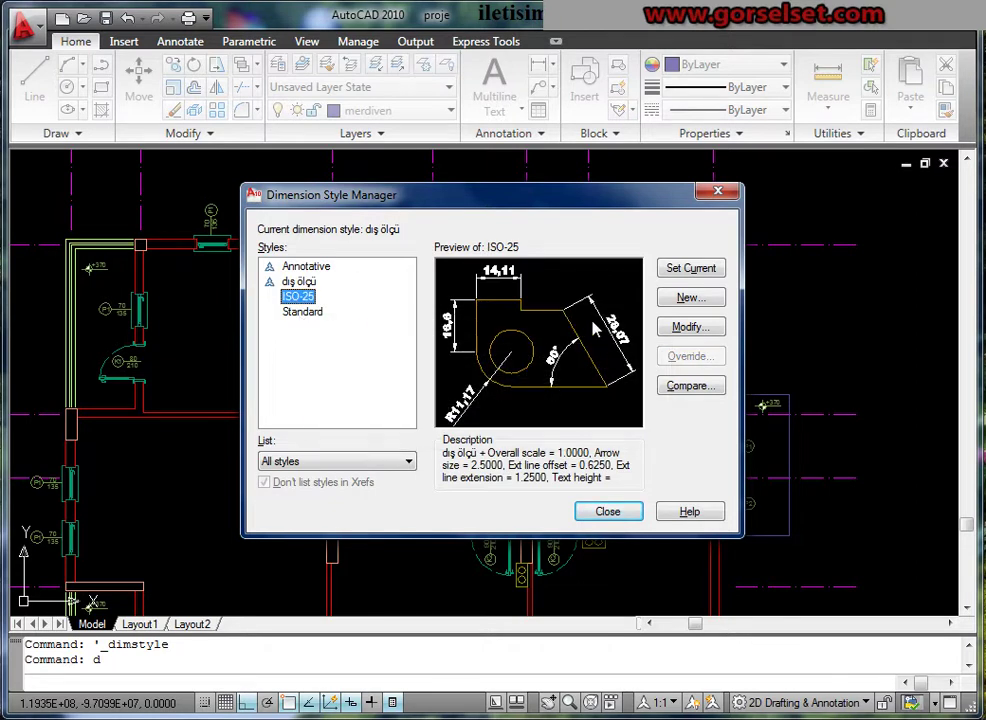
{"action": "left_click", "coordinate": [688, 298]}
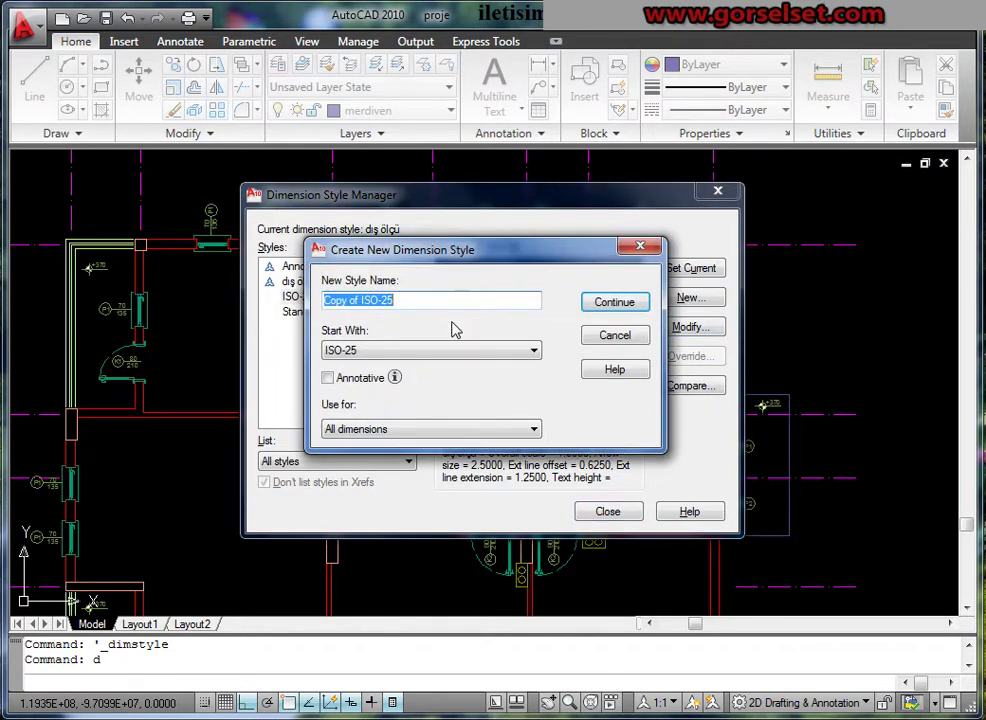
{"action": "type", "text": "iç ölçü"}
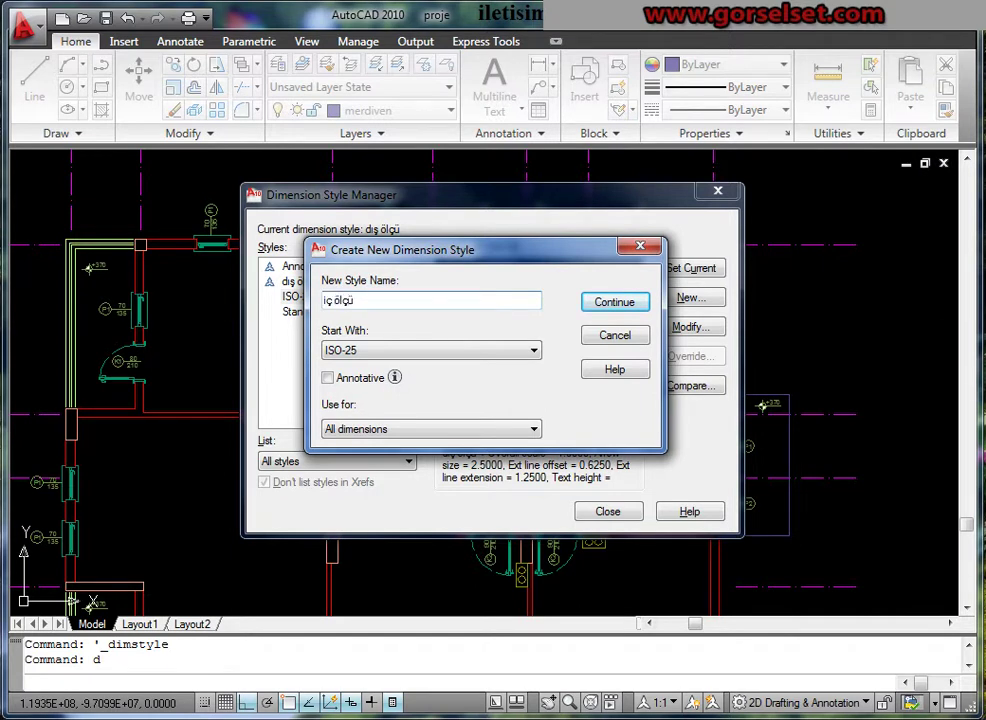
{"action": "key", "text": "Return"}
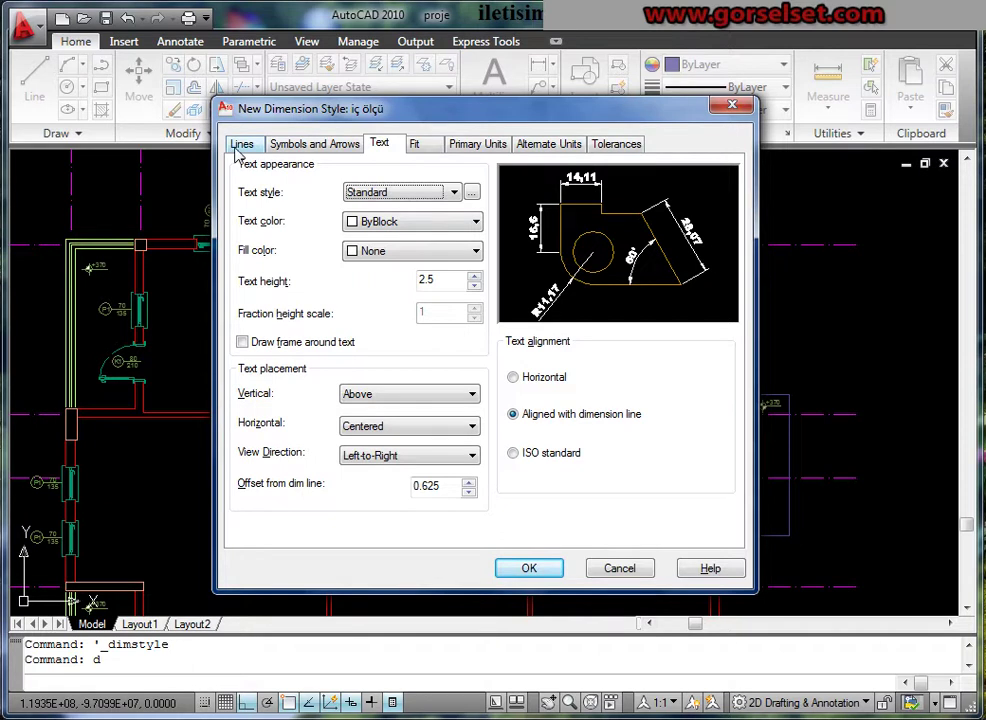
Review the iç ölçü Lines settings, leaving extension 1.25 and offset 0.625 unchanged
{"action": "left_click", "coordinate": [241, 145]}
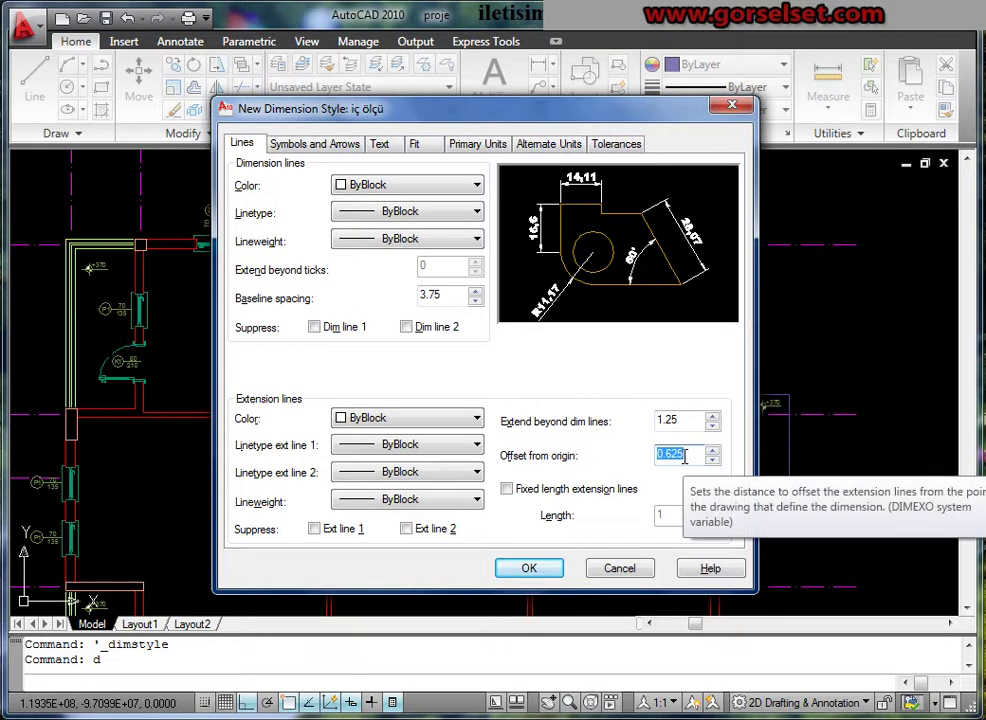
{"action": "left_click", "coordinate": [686, 455]}
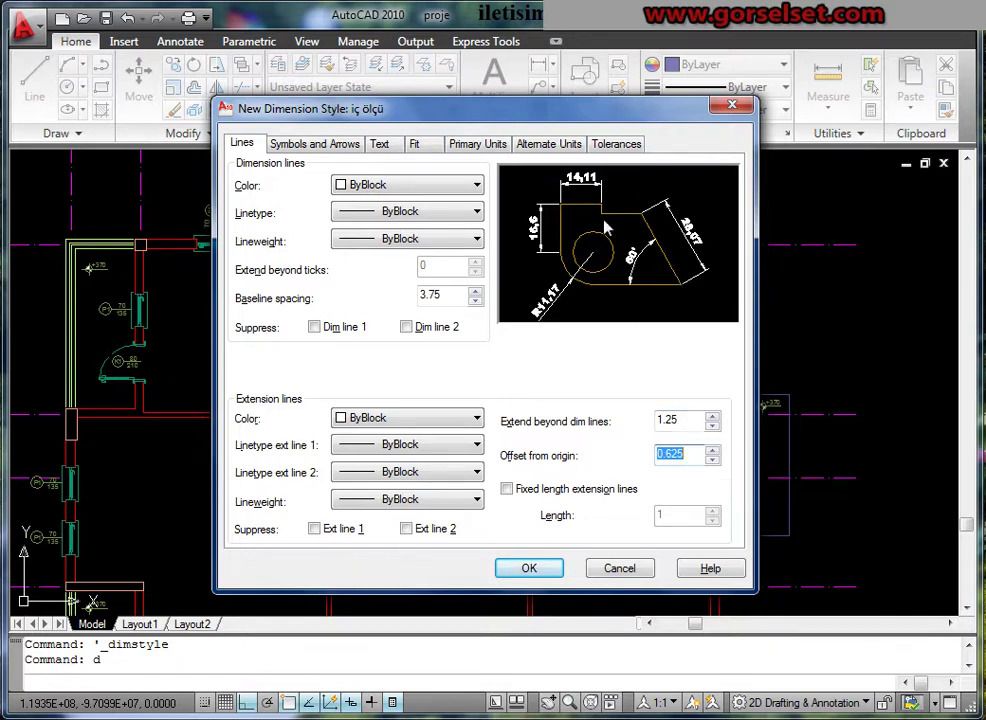
{"action": "left_click", "coordinate": [318, 145]}
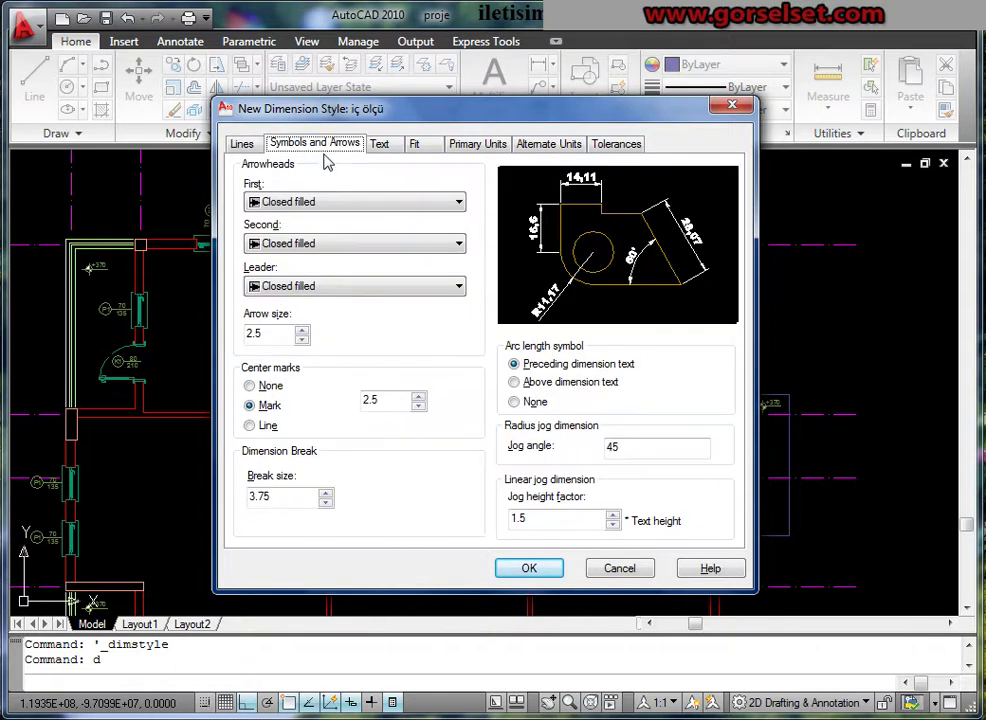
Set the iç ölçü arrowheads to Oblique with an arrow size of 1.5
{"action": "left_click", "coordinate": [331, 204]}
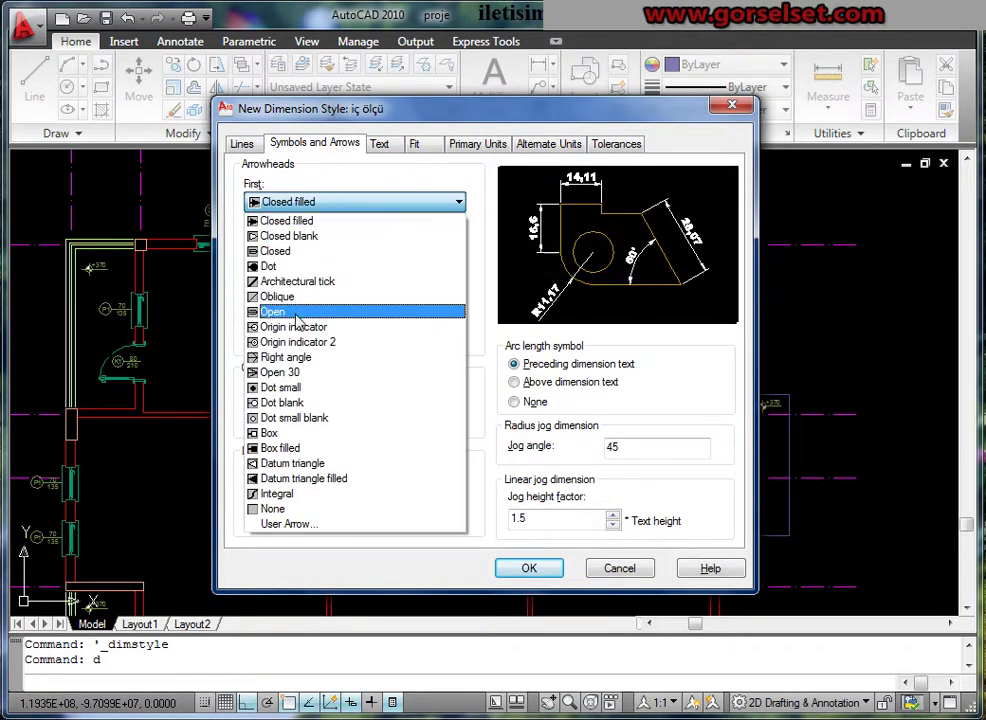
{"action": "left_click", "coordinate": [292, 300]}
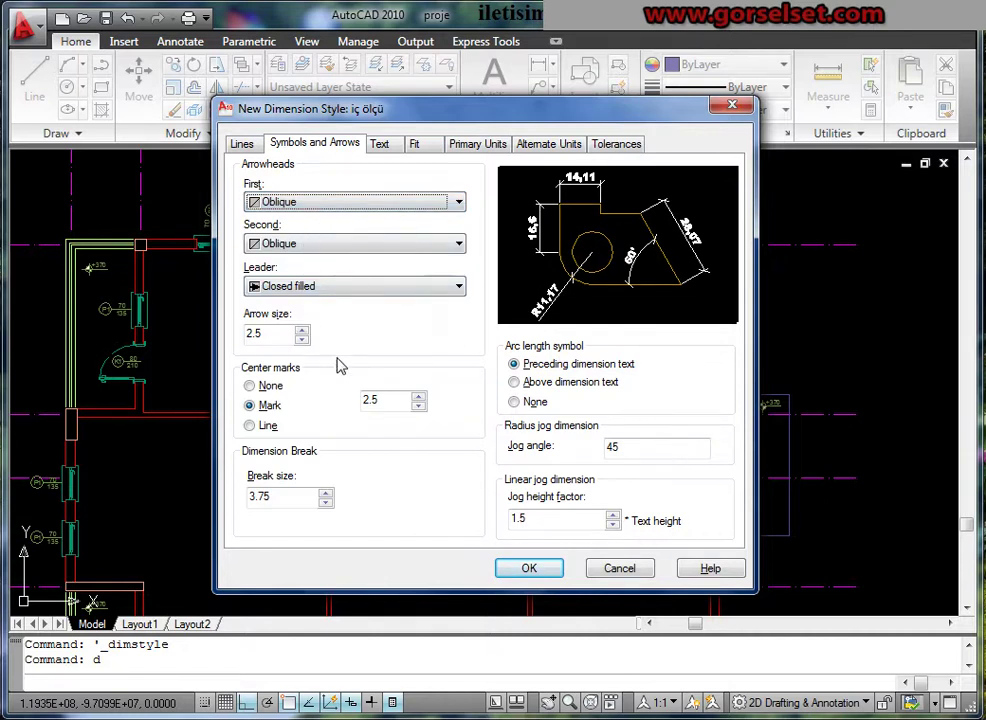
{"action": "left_click", "coordinate": [263, 334]}
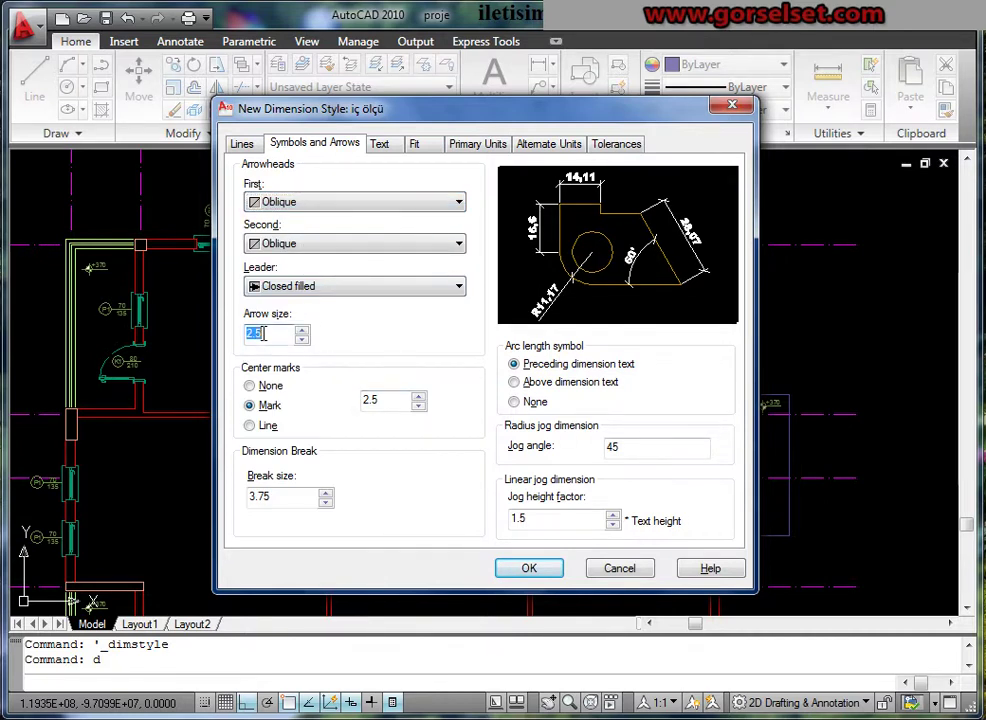
{"action": "type", "text": "1"}
{"action": "left_click", "coordinate": [386, 400]}
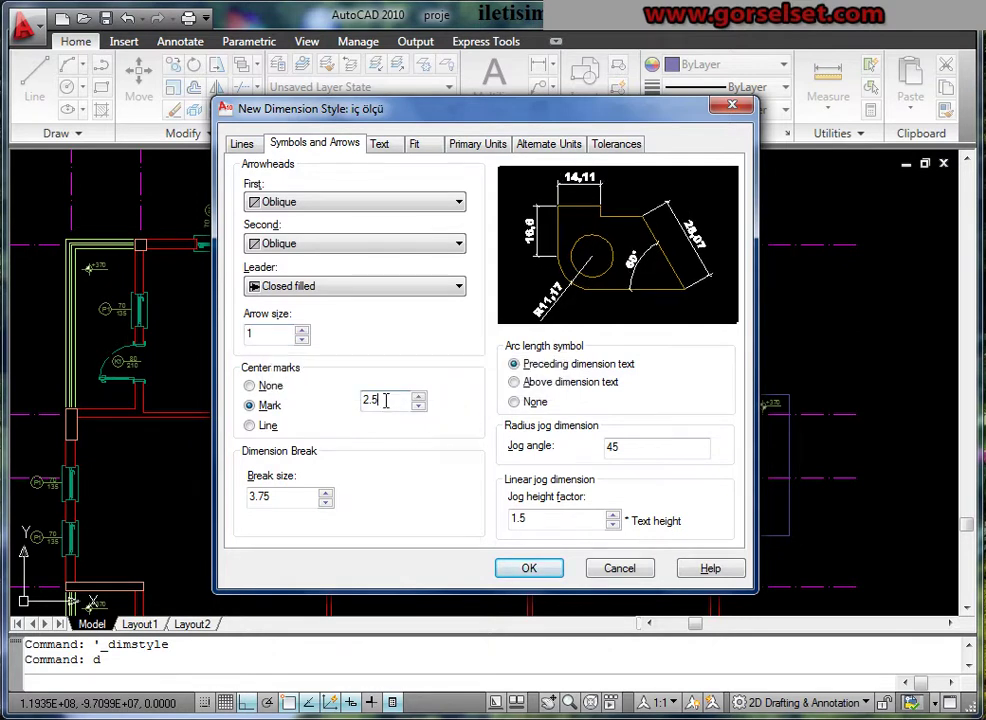
{"action": "left_click", "coordinate": [273, 343]}
{"action": "type", "text": ".5"}
{"action": "left_click", "coordinate": [392, 148]}
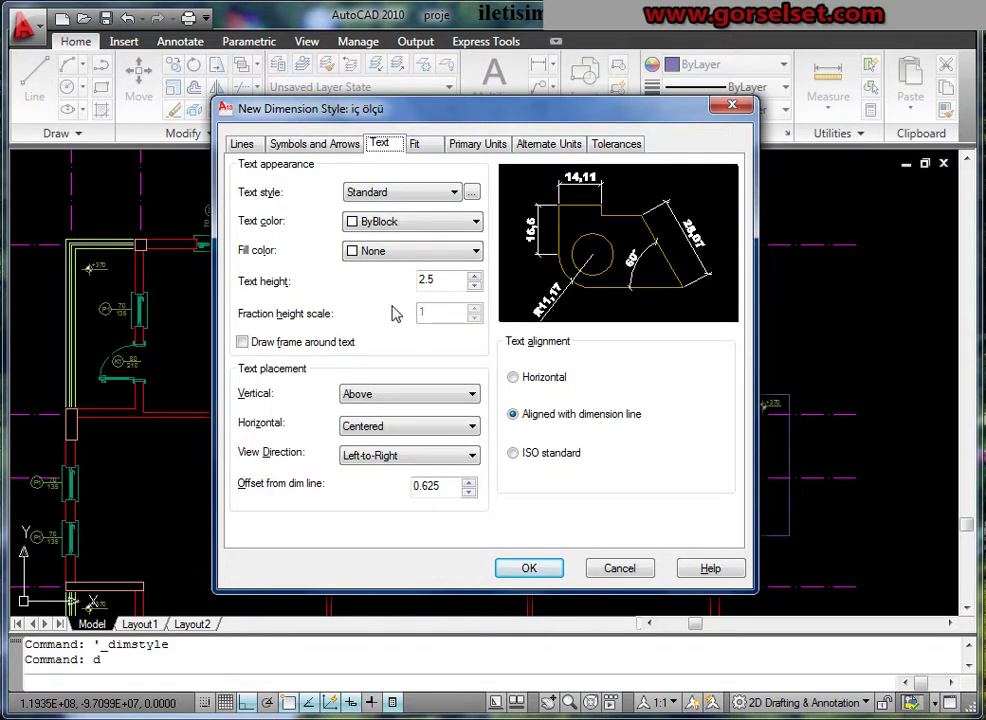
Switch the Standard text style font to Arial, use text height 7, and save iç ölçü
{"action": "left_click", "coordinate": [471, 193]}
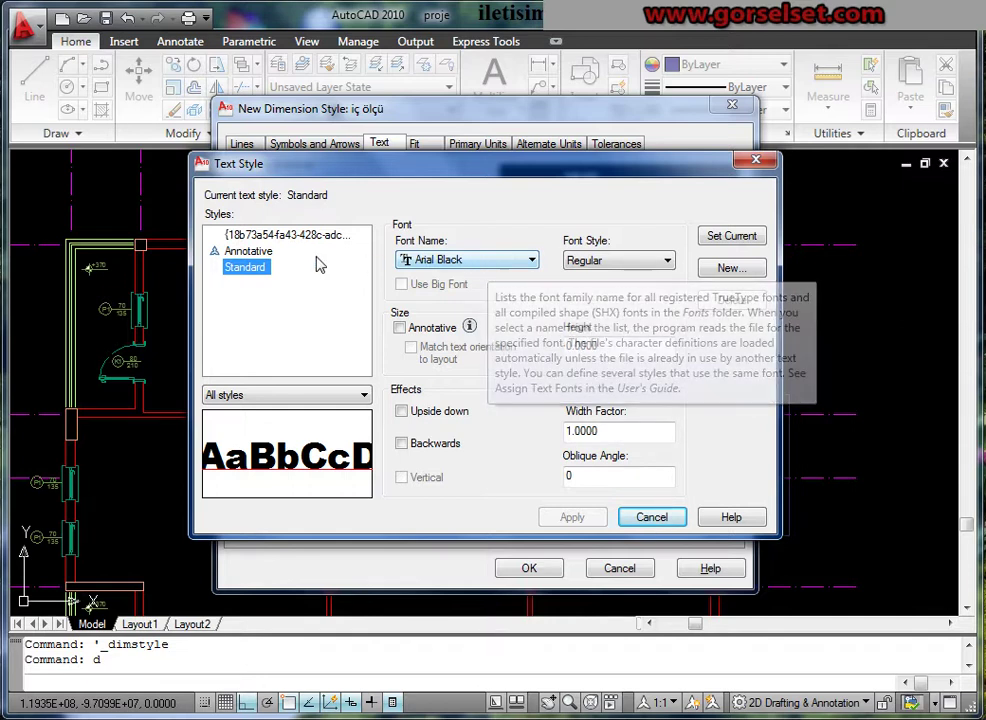
{"action": "left_click", "coordinate": [466, 261]}
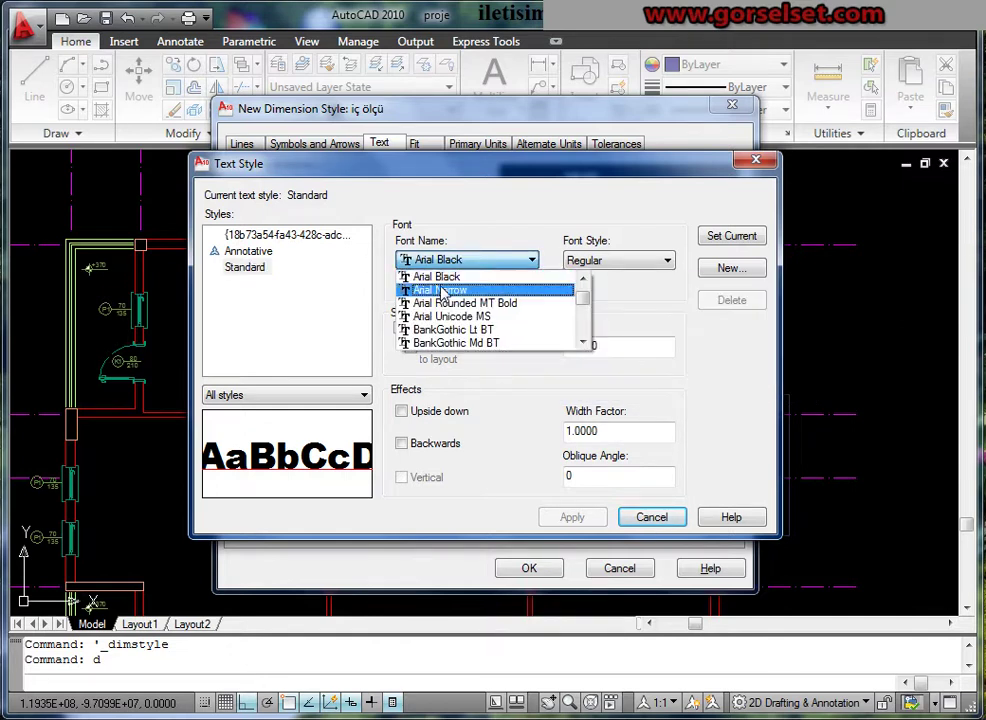
{"action": "scroll", "coordinate": [452, 290], "scroll_direction": "up", "scroll_amount": 1}
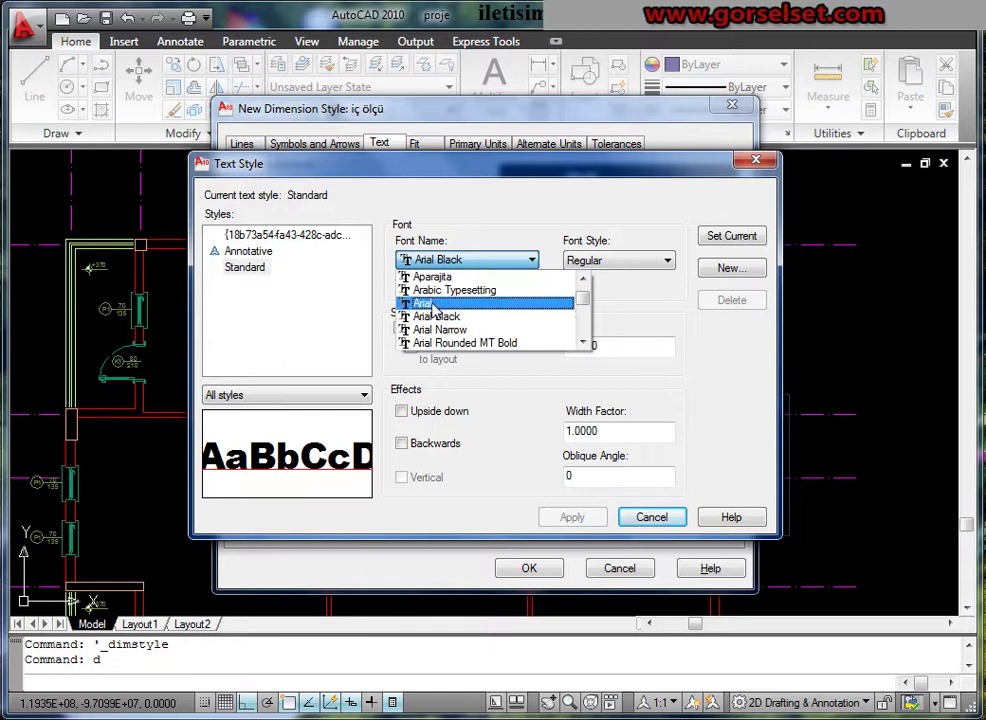
{"action": "left_click", "coordinate": [440, 303]}
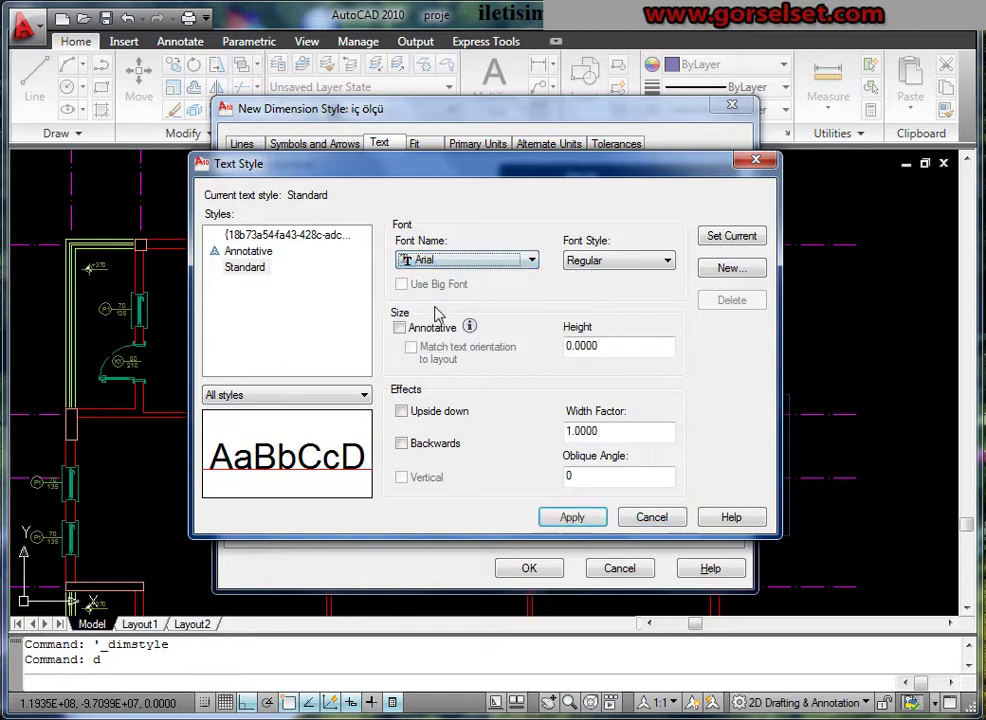
{"action": "left_click", "coordinate": [572, 518]}
{"action": "left_click", "coordinate": [651, 517]}
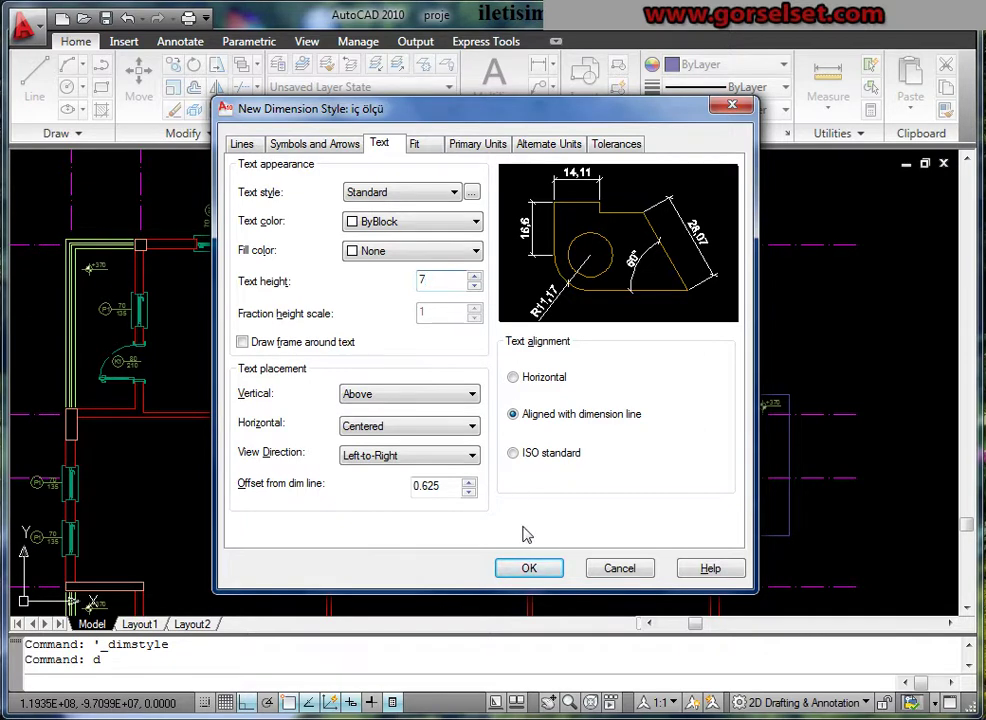
{"action": "left_click", "coordinate": [530, 568]}
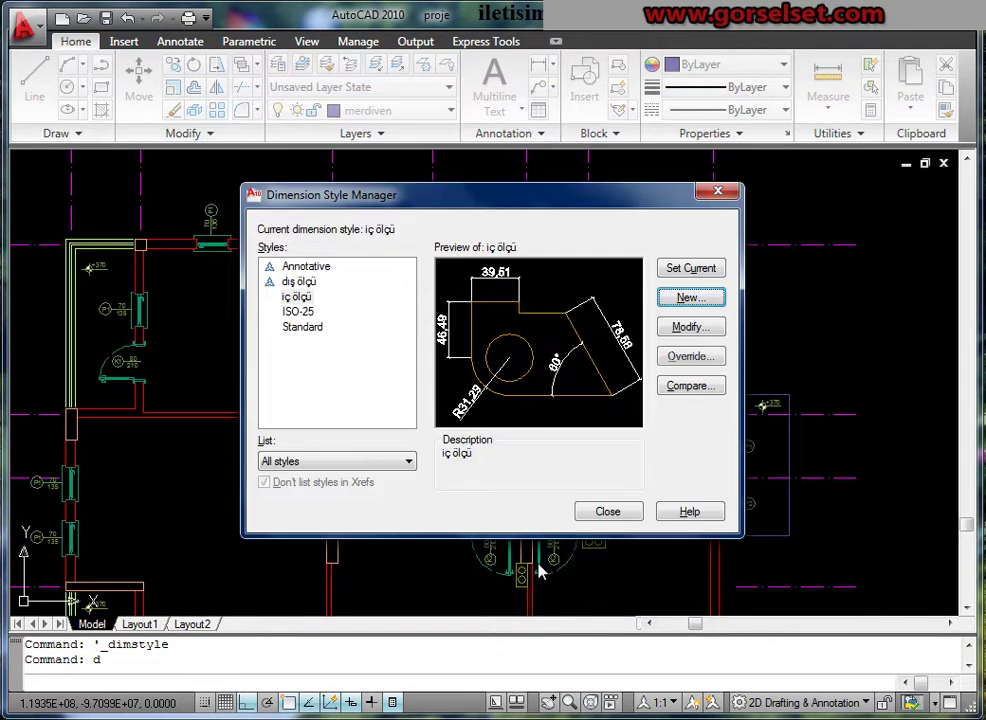
Dismiss the style manager and pick ölçü from the Layer list as the current layer
{"action": "left_click", "coordinate": [600, 513]}
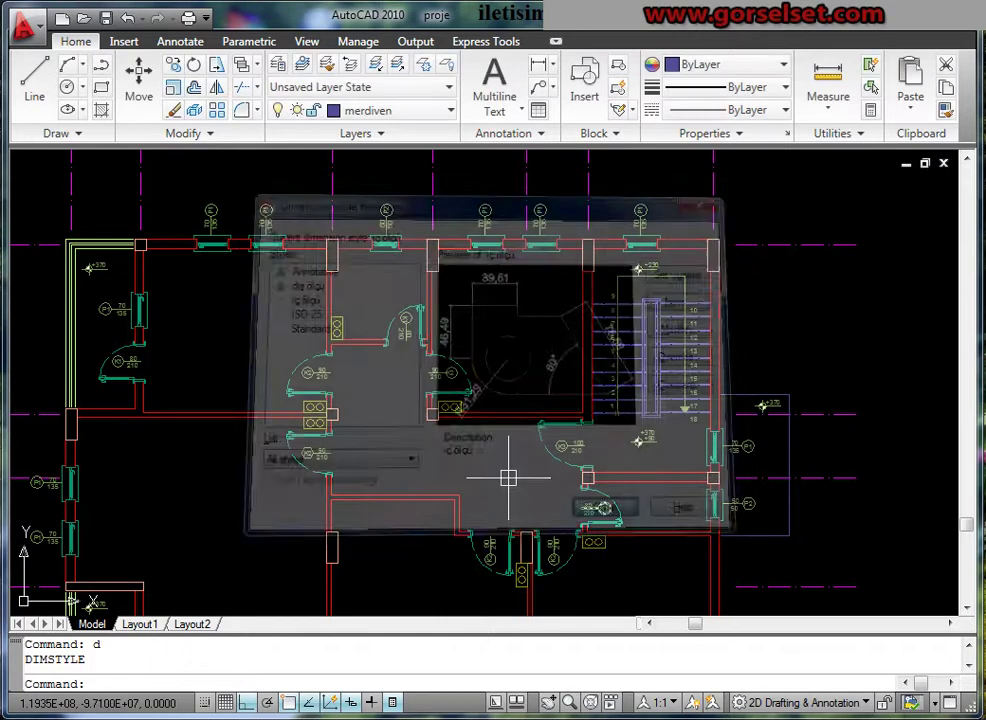
{"action": "mouse_move", "coordinate": [429, 301]}
{"action": "middle_mouse_down"}
{"action": "mouse_move", "coordinate": [517, 274]}
{"action": "mouse_move", "coordinate": [550, 333]}
{"action": "middle_mouse_up"}
{"action": "left_click", "coordinate": [421, 112]}
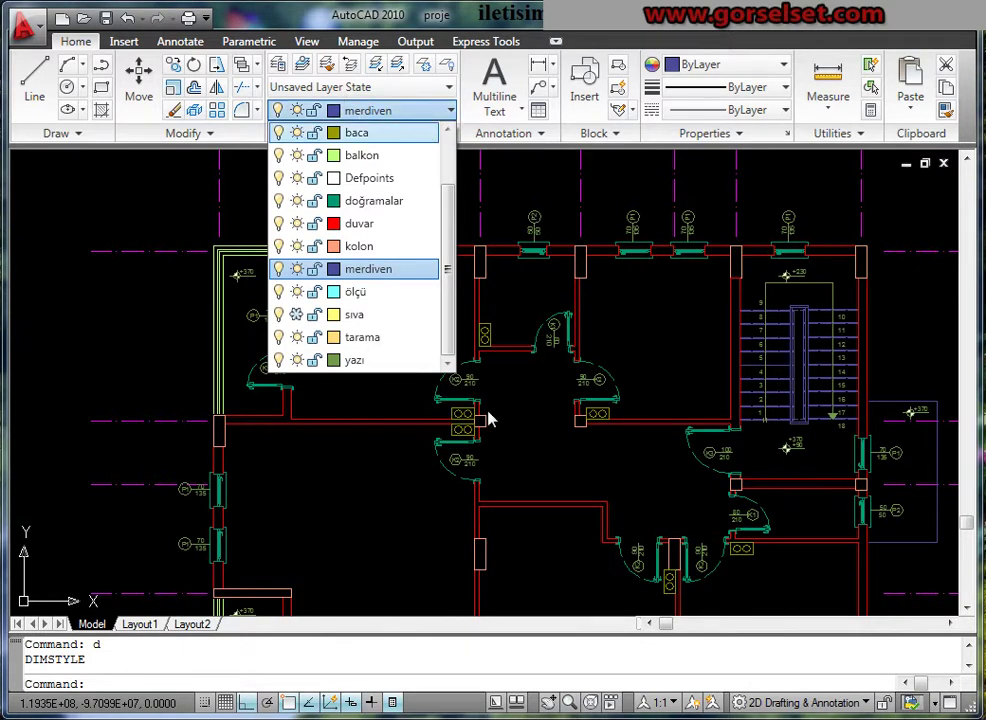
{"action": "left_click", "coordinate": [341, 403]}
{"action": "left_click", "coordinate": [414, 403]}
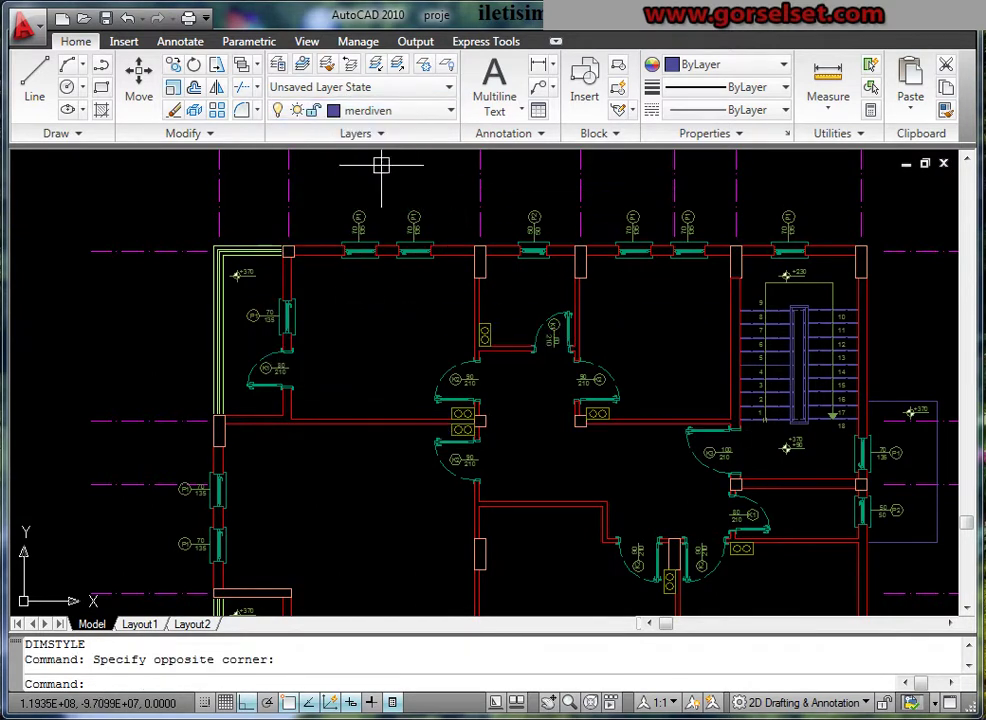
{"action": "left_click", "coordinate": [449, 112]}
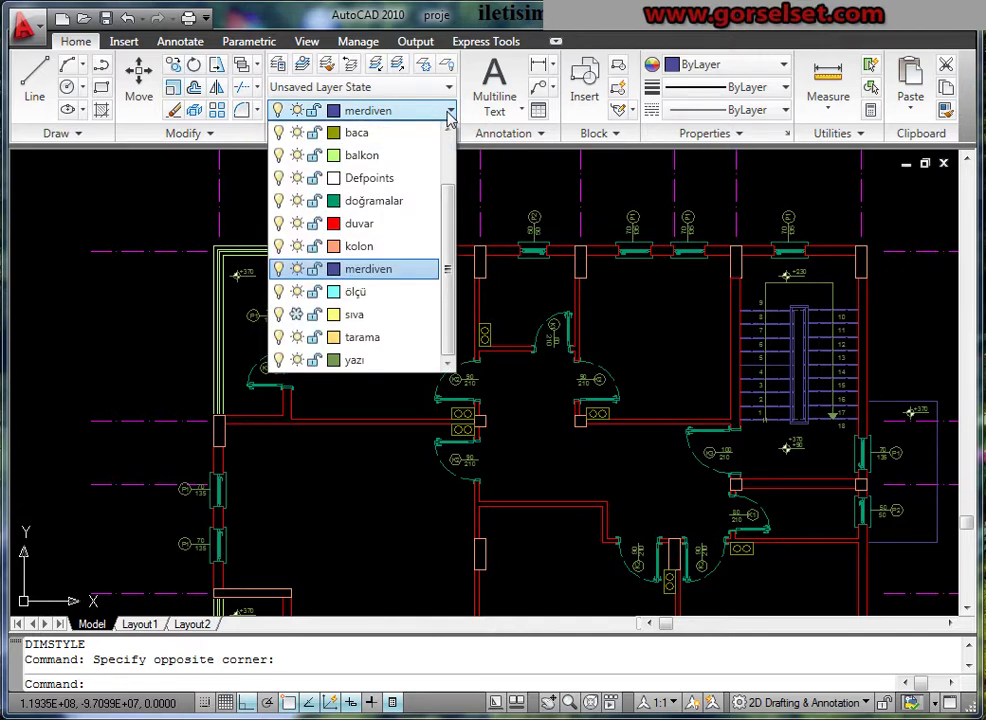
{"action": "left_click", "coordinate": [379, 291]}
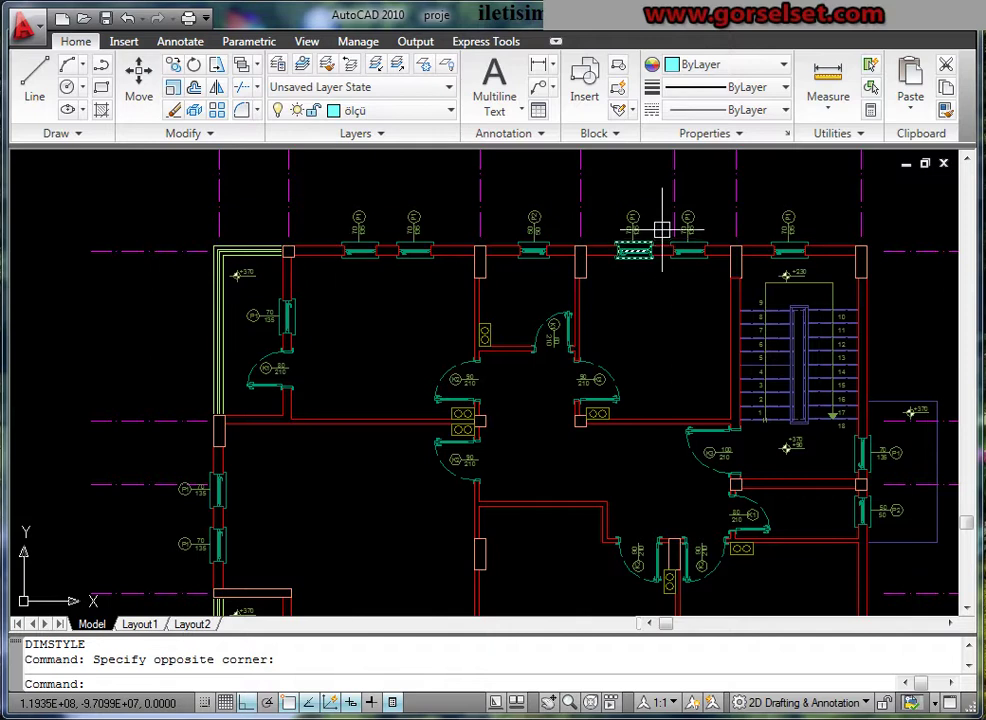
{"action": "middle_click_drag", "start_coordinate": [599, 295], "coordinate": [622, 291]}
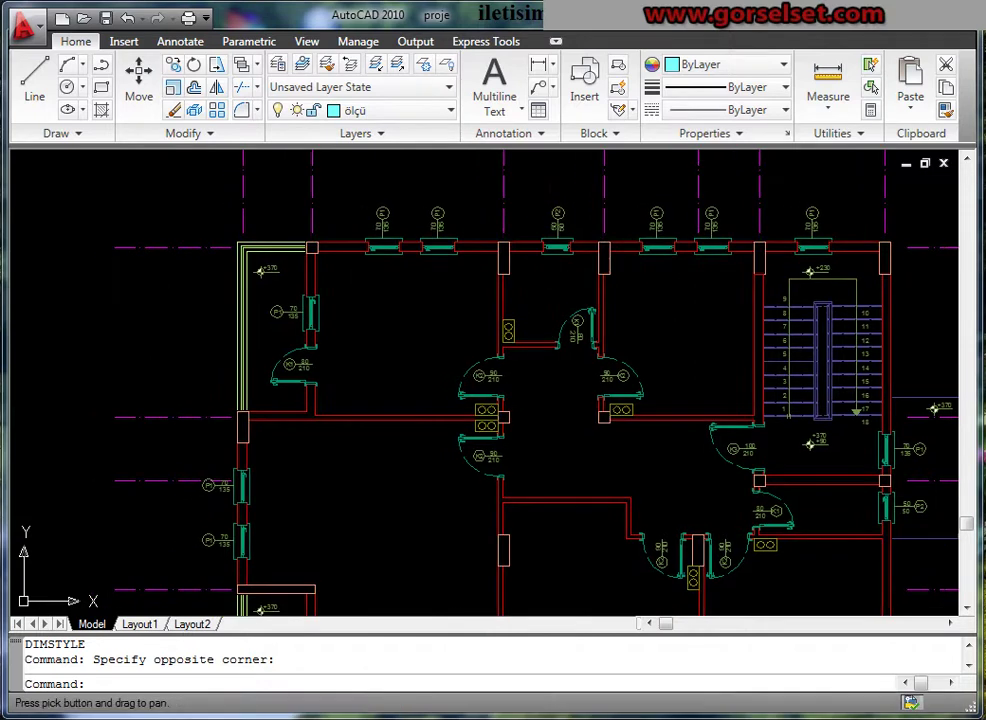
{"action": "left_click", "coordinate": [540, 134]}
Confirm in the Dimension Style Manager that iç ölçü is the current style
{"action": "left_click", "coordinate": [473, 162]}
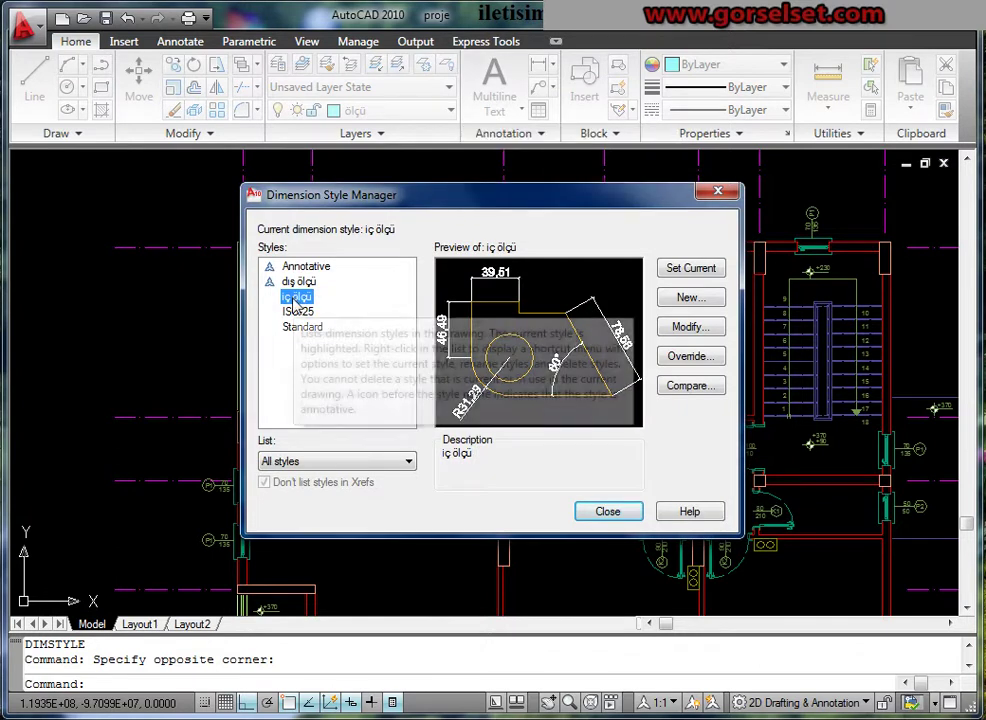
{"action": "left_click", "coordinate": [607, 511]}
{"action": "middle_click_drag", "start_coordinate": [467, 331], "coordinate": [418, 302]}
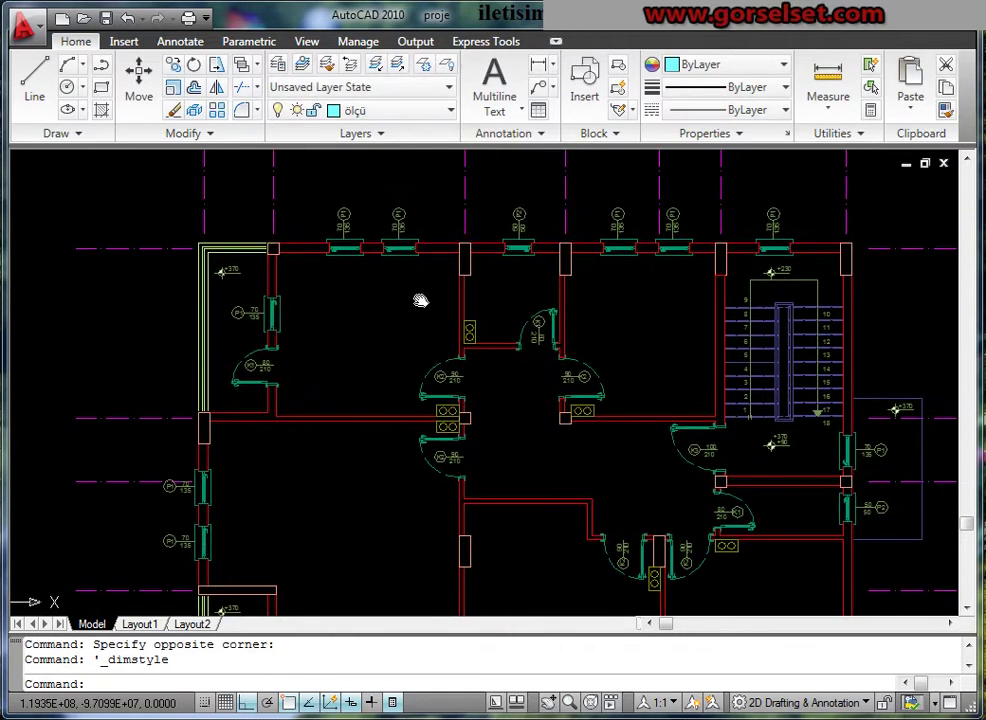
Zoom in on the upper-left wall corner and the top-wall windows
{"action": "scroll", "coordinate": [392, 293], "scroll_direction": "down", "scroll_amount": 5}
{"action": "scroll", "coordinate": [370, 220], "scroll_direction": "up", "scroll_amount": 6}
{"action": "middle_click_drag", "start_coordinate": [359, 207], "coordinate": [352, 271]}
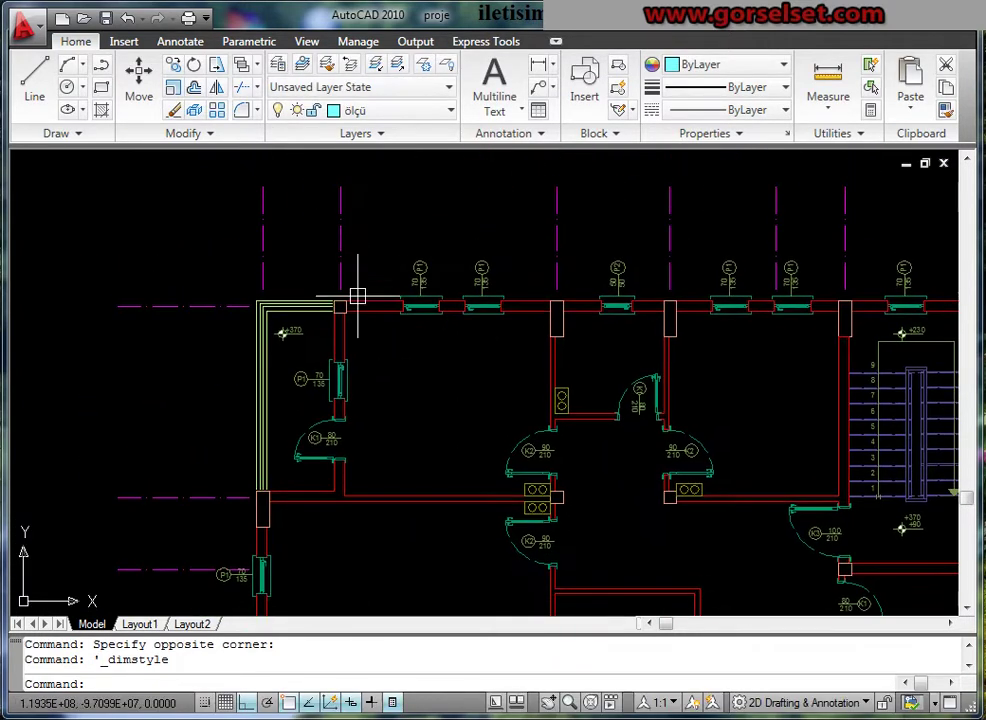
{"action": "scroll", "coordinate": [363, 337], "scroll_direction": "up", "scroll_amount": 5}
{"action": "mouse_move", "coordinate": [350, 330]}
{"action": "middle_mouse_down"}
{"action": "mouse_move", "coordinate": [244, 327]}
{"action": "mouse_move", "coordinate": [297, 335]}
{"action": "mouse_move", "coordinate": [317, 318]}
{"action": "middle_mouse_up"}
{"action": "scroll", "coordinate": [244, 327], "scroll_direction": "down", "scroll_amount": 3}
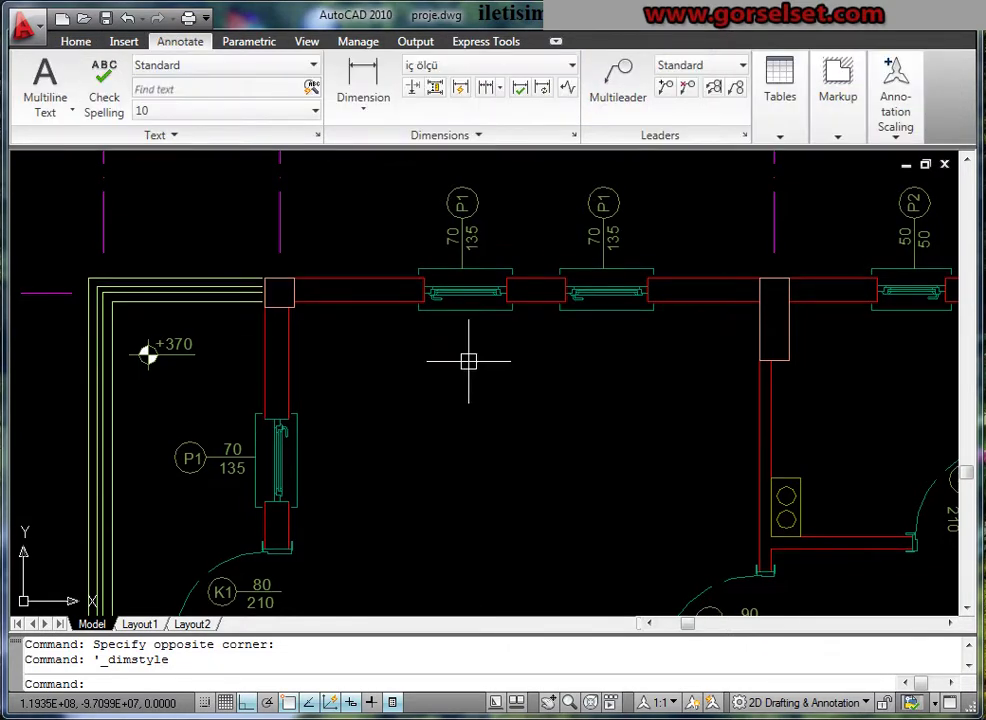
{"action": "left_click", "coordinate": [800, 702]}
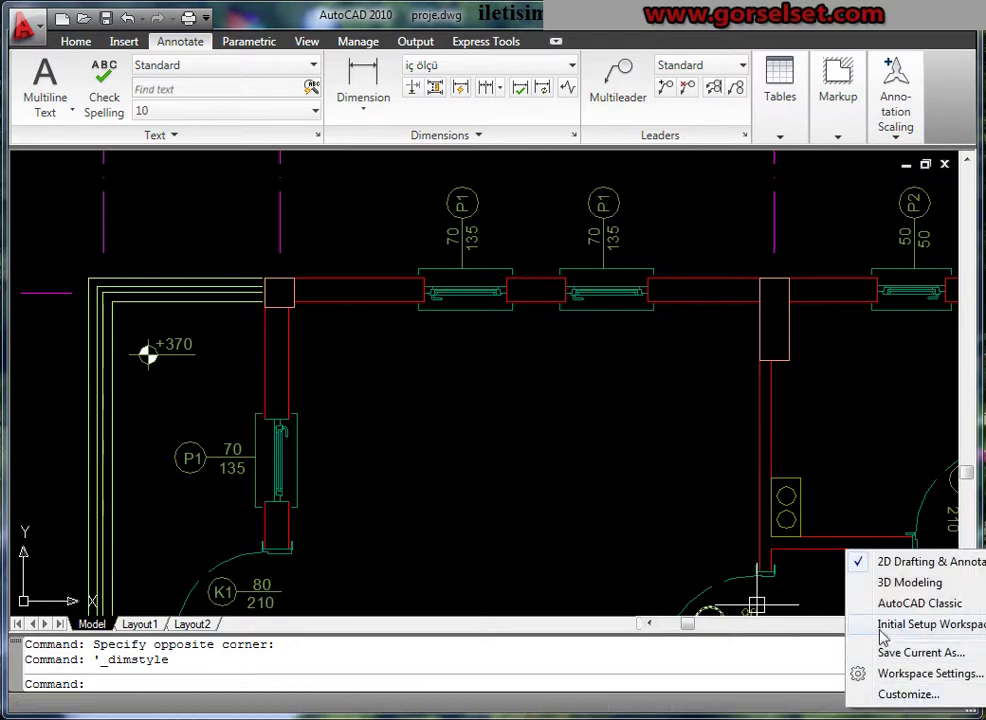
{"action": "left_click", "coordinate": [915, 603]}
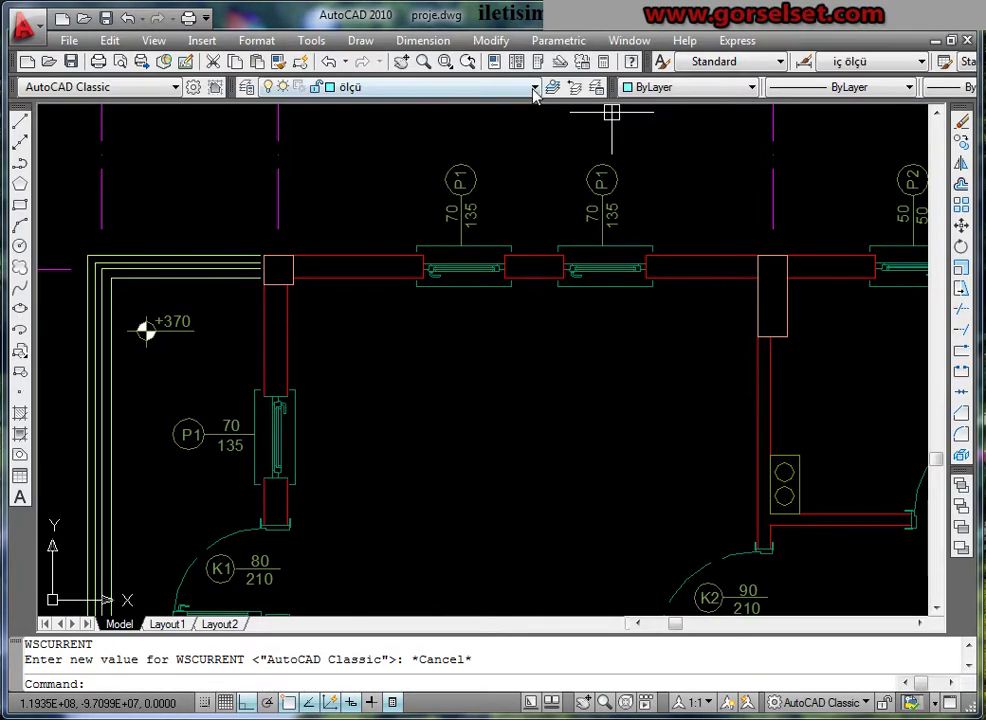
{"action": "right_click", "coordinate": [16, 118]}
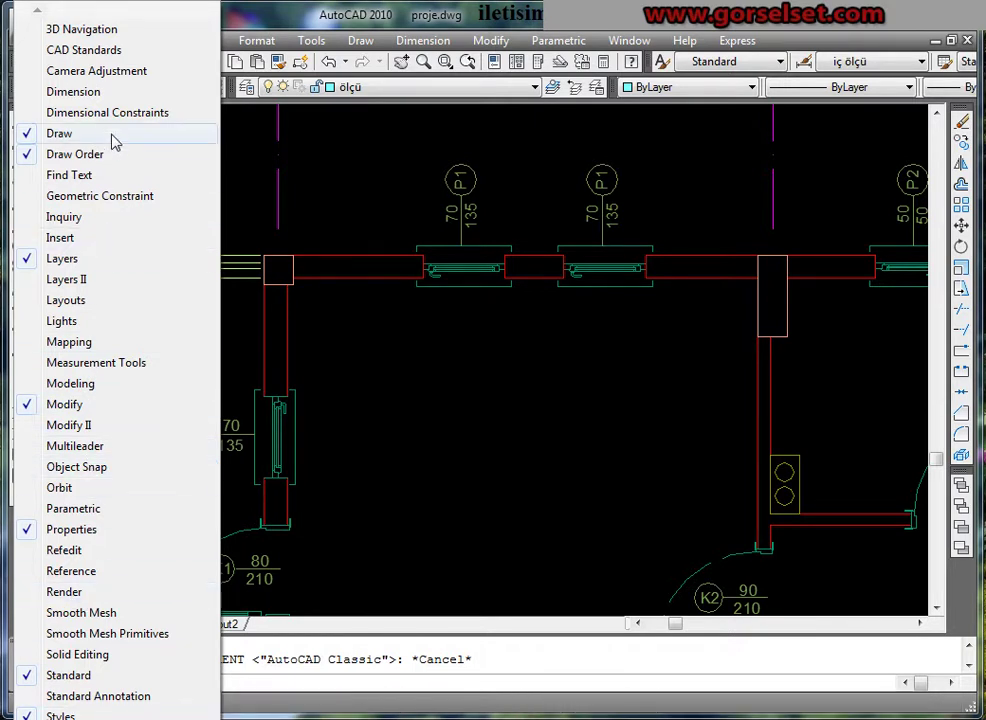
{"action": "left_click", "coordinate": [95, 92]}
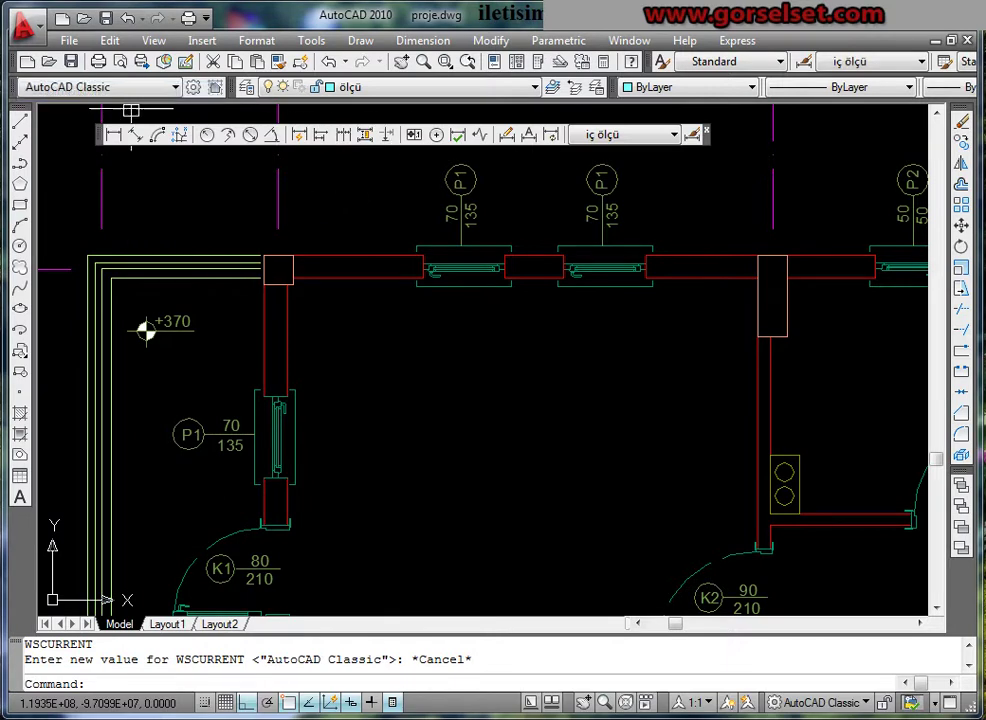
{"action": "left_click", "coordinate": [710, 130]}
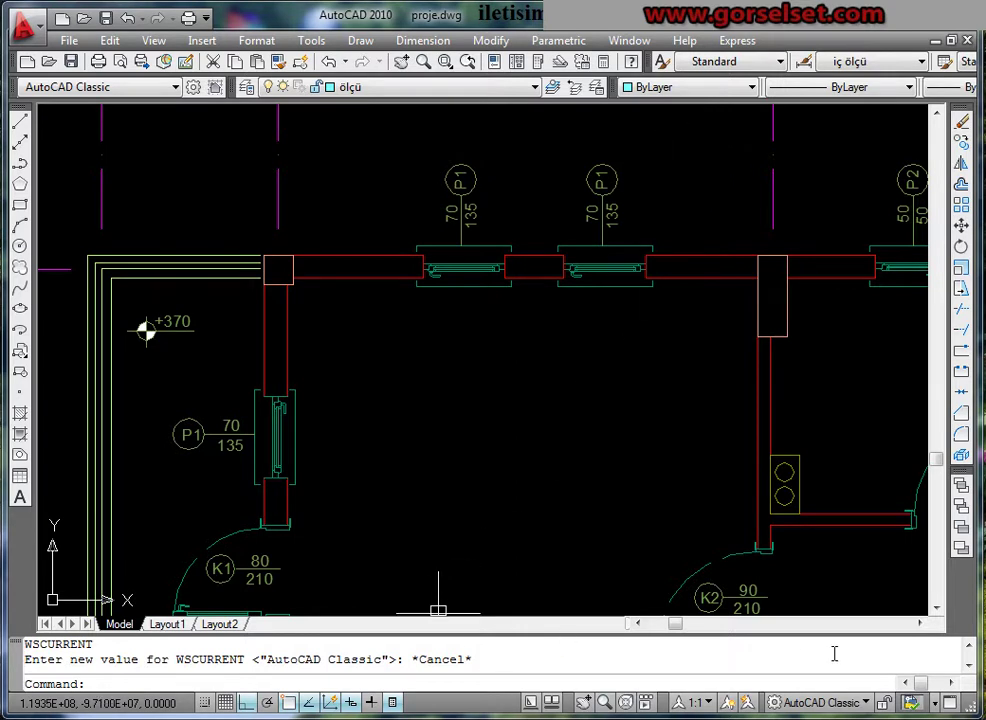
{"action": "left_click", "coordinate": [831, 707]}
{"action": "left_click", "coordinate": [910, 553]}
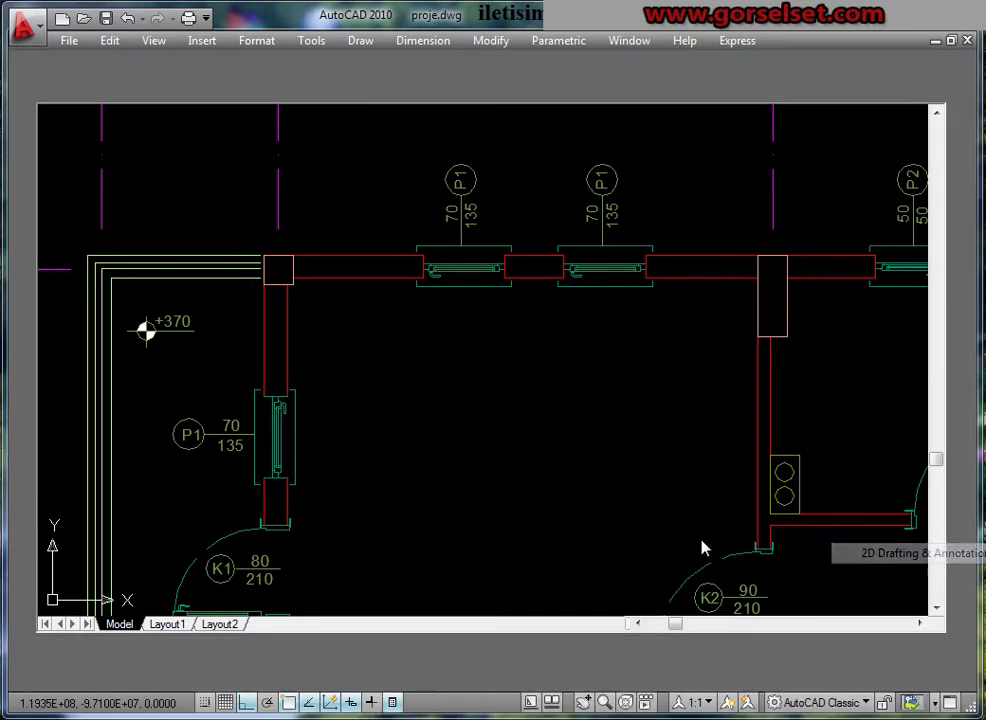
Use DIMLINEAR to place a 20 dimension across the top-left wall's thickness
{"action": "scroll", "coordinate": [315, 208], "scroll_direction": "down", "scroll_amount": 3}
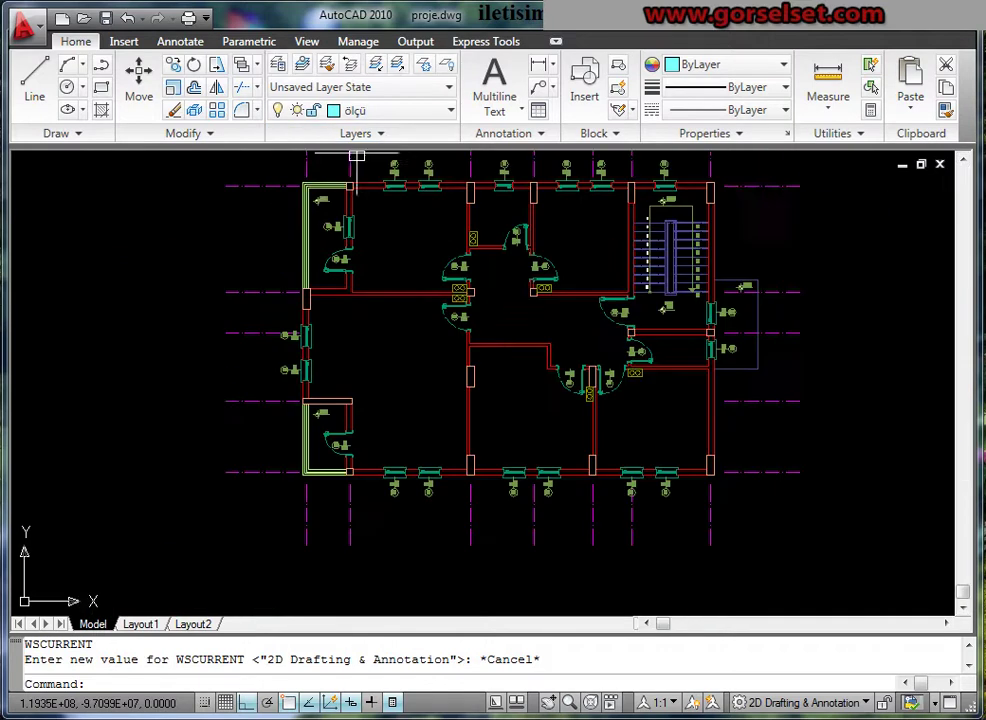
{"action": "scroll", "coordinate": [310, 200], "scroll_direction": "up", "scroll_amount": 1}
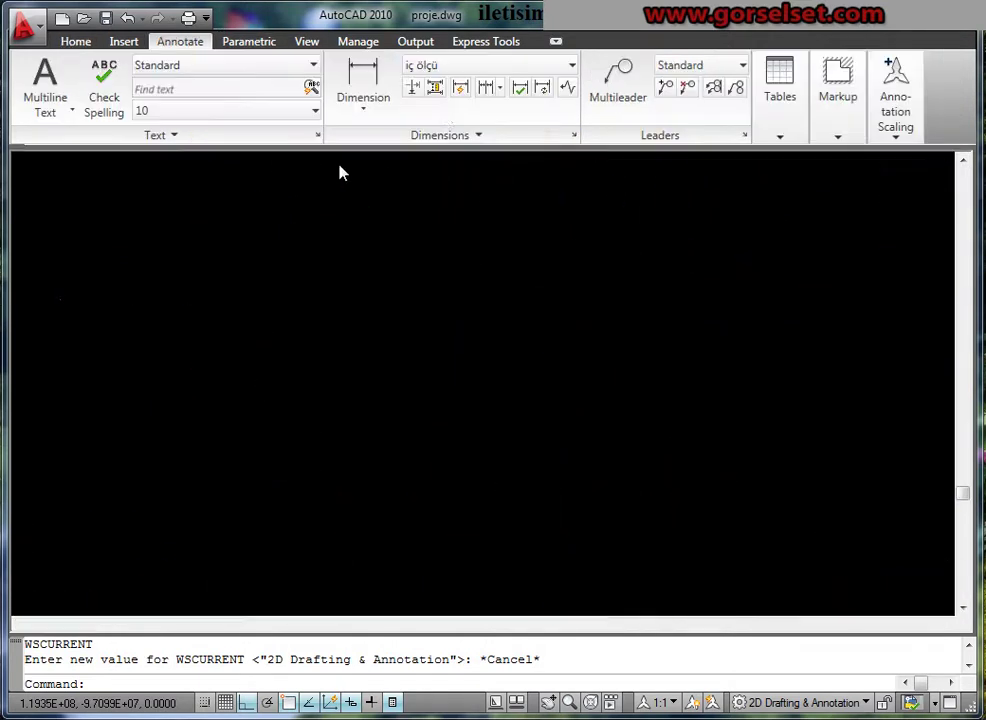
{"action": "left_click", "coordinate": [368, 80]}
{"action": "scroll", "coordinate": [331, 318], "scroll_direction": "up", "scroll_amount": 4}
{"action": "scroll", "coordinate": [269, 308], "scroll_direction": "up", "scroll_amount": 2}
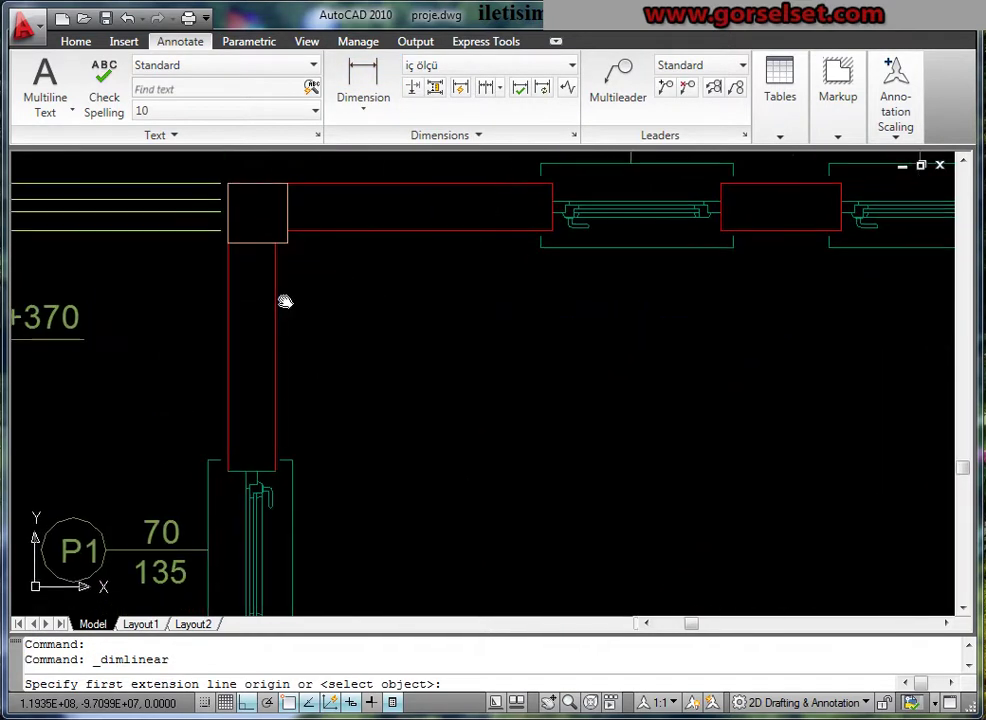
{"action": "left_click", "coordinate": [227, 243]}
{"action": "left_click", "coordinate": [276, 244]}
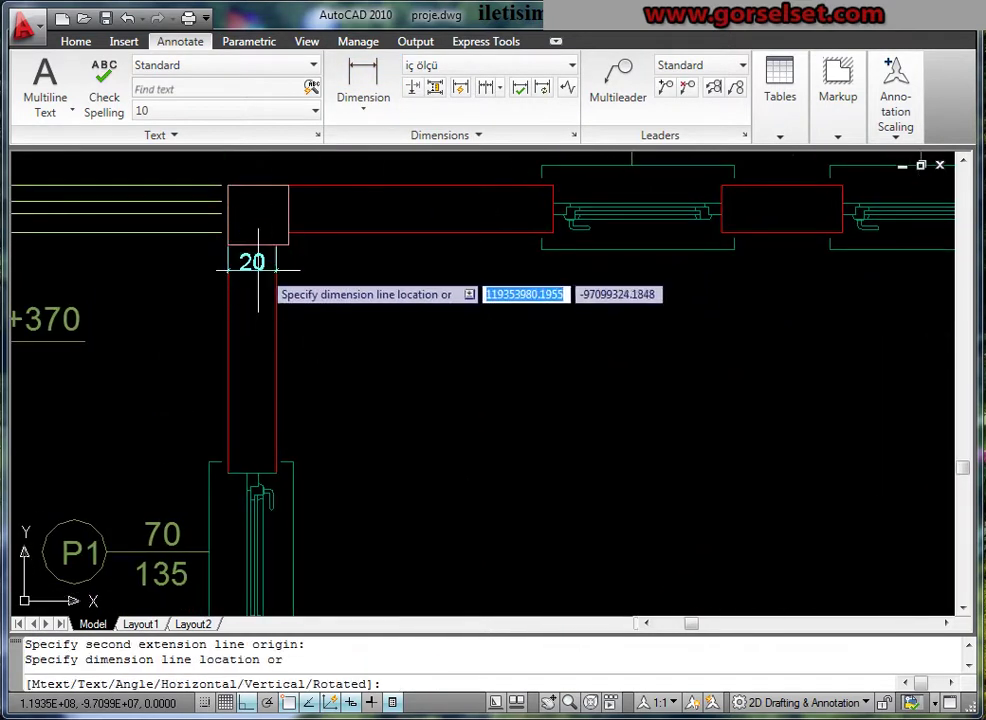
{"action": "scroll", "coordinate": [273, 248], "scroll_direction": "up", "scroll_amount": 3}
{"action": "left_click", "coordinate": [258, 295]}
{"action": "scroll", "coordinate": [258, 296], "scroll_direction": "down", "scroll_amount": 3}
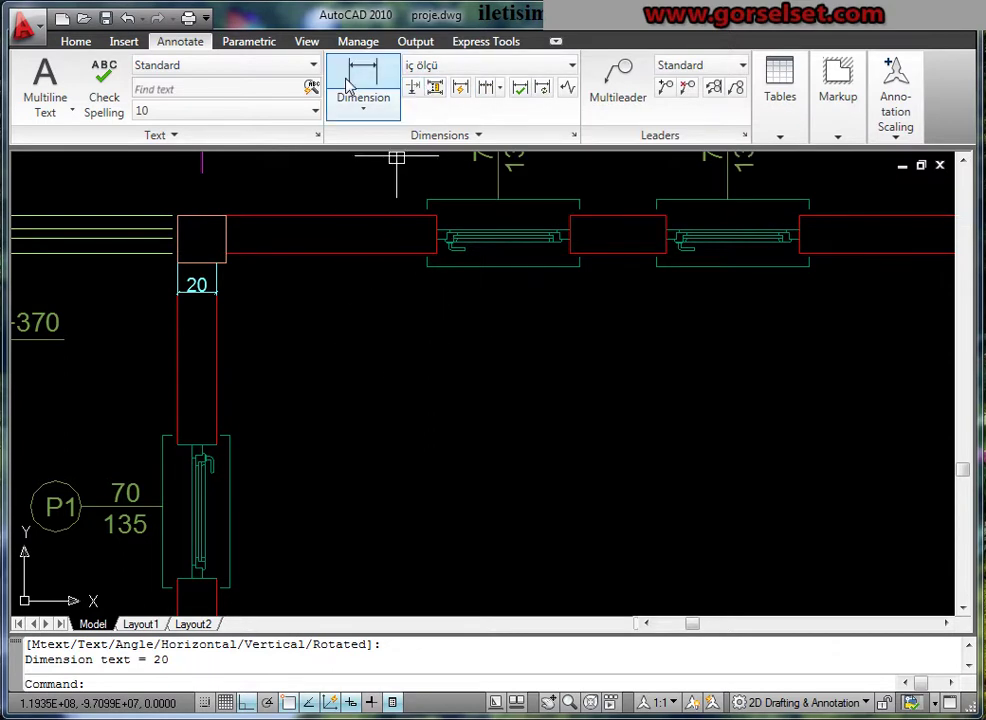
Continue from the 20 dimension with 115, 70 and 50 along the top wall
{"action": "left_click", "coordinate": [343, 120]}
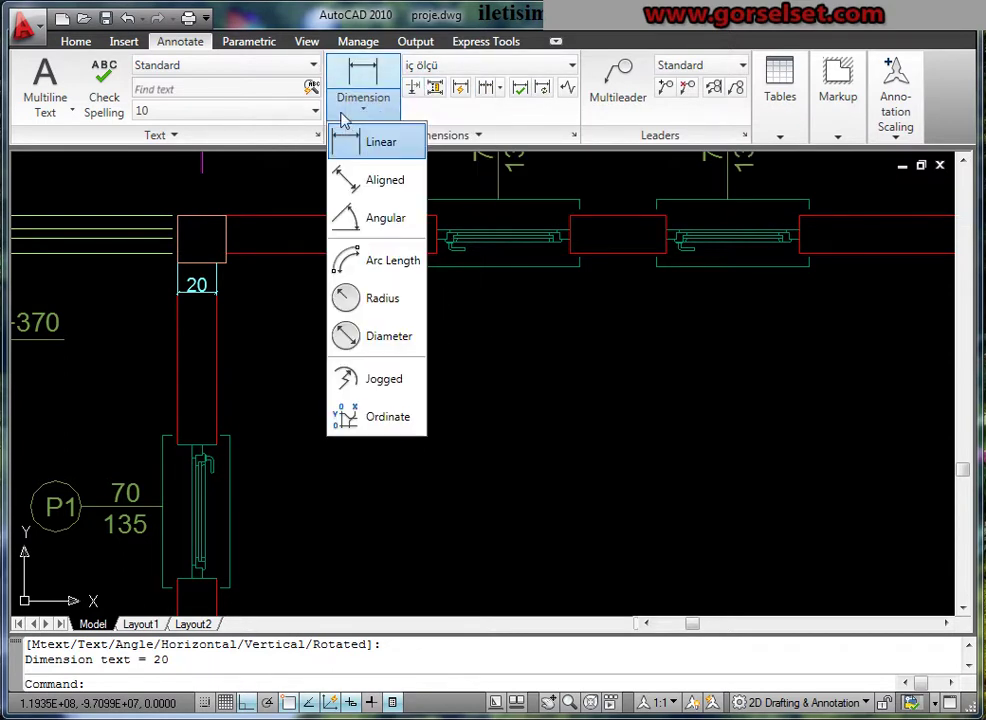
{"action": "left_click", "coordinate": [480, 358]}
{"action": "left_click", "coordinate": [442, 306]}
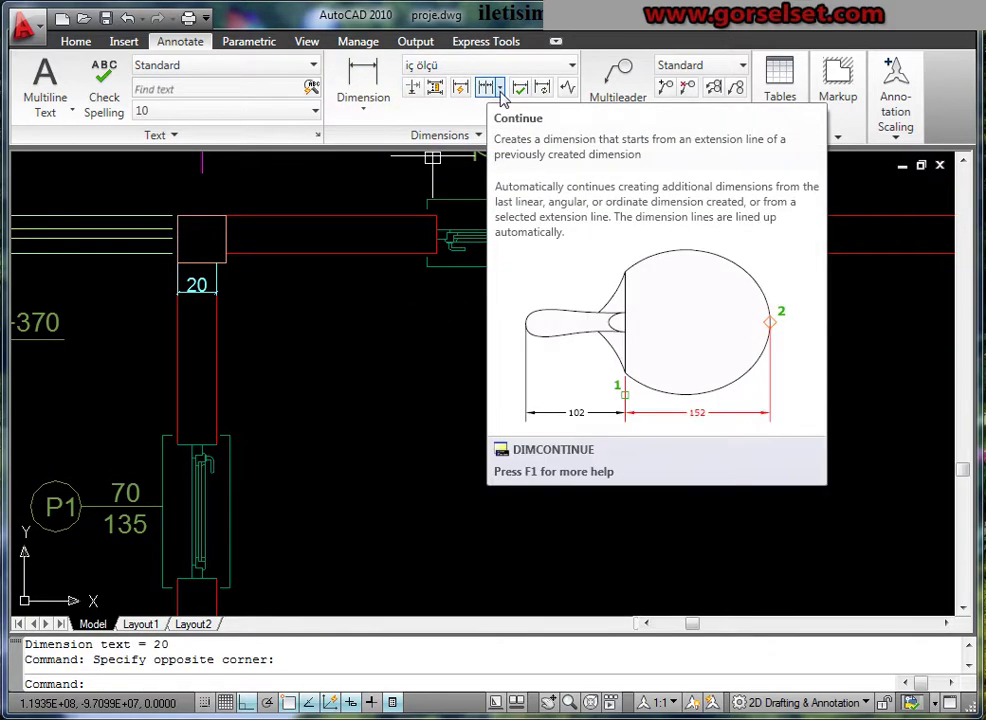
{"action": "left_click", "coordinate": [499, 89]}
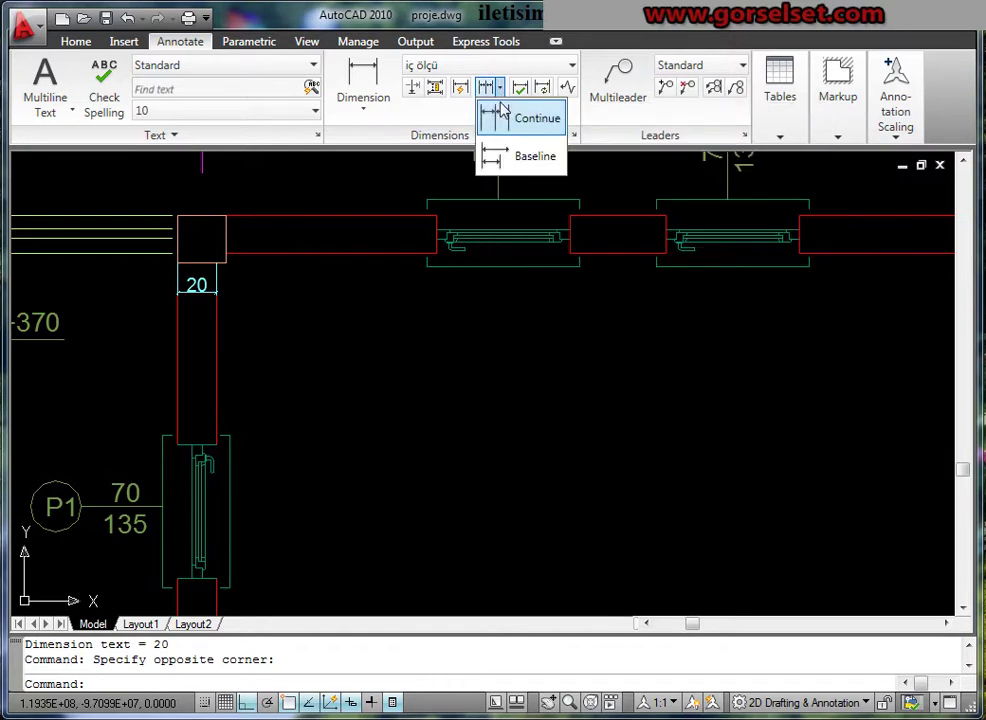
{"action": "left_click", "coordinate": [510, 118]}
{"action": "scroll", "coordinate": [260, 320], "scroll_direction": "up", "scroll_amount": 2}
{"action": "scroll", "coordinate": [216, 326], "scroll_direction": "up", "scroll_amount": 2}
{"action": "scroll", "coordinate": [242, 277], "scroll_direction": "up", "scroll_amount": 1}
{"action": "scroll", "coordinate": [277, 297], "scroll_direction": "down", "scroll_amount": 3}
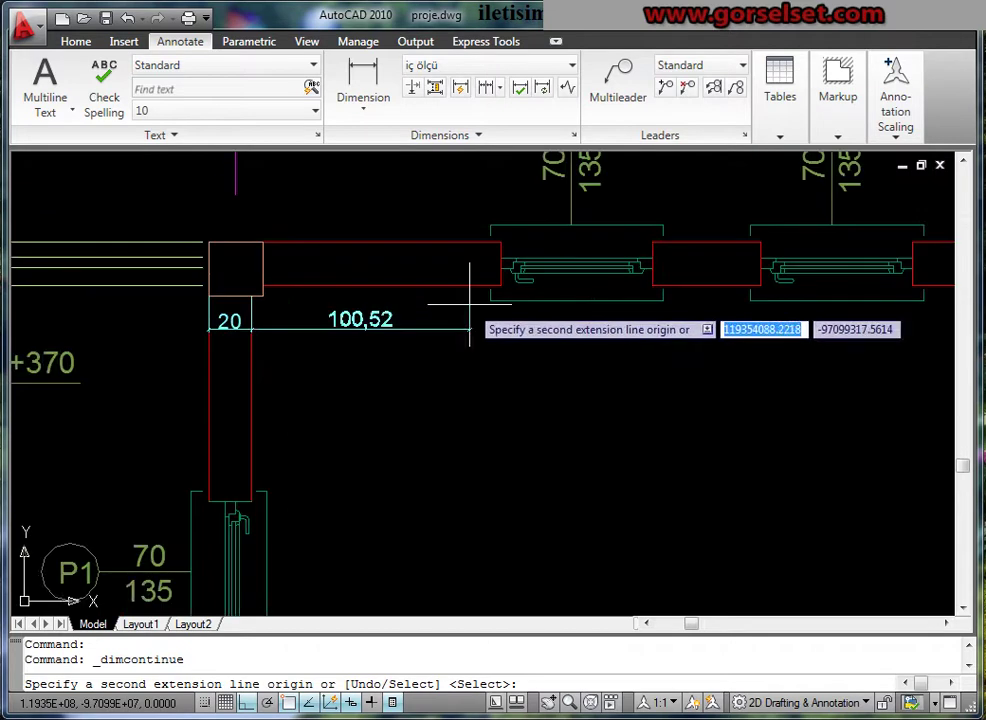
{"action": "scroll", "coordinate": [440, 305], "scroll_direction": "up", "scroll_amount": 3}
{"action": "scroll", "coordinate": [447, 293], "scroll_direction": "up", "scroll_amount": 3}
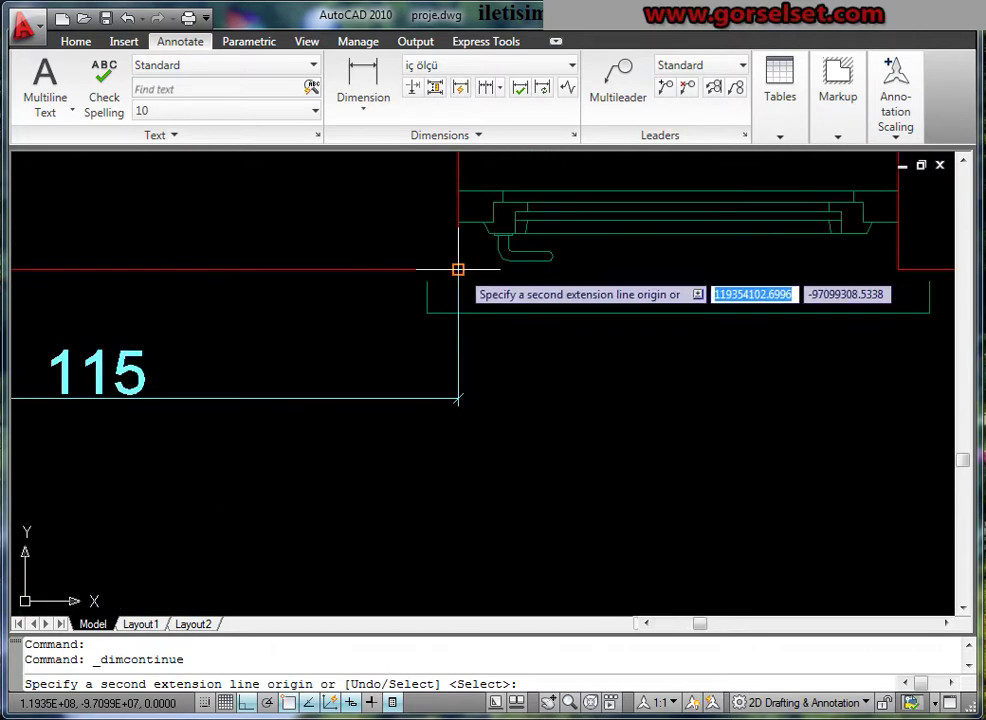
{"action": "left_click", "coordinate": [458, 269]}
{"action": "scroll", "coordinate": [458, 269], "scroll_direction": "down", "scroll_amount": 3}
{"action": "middle_click_drag", "start_coordinate": [552, 316], "coordinate": [429, 301]}
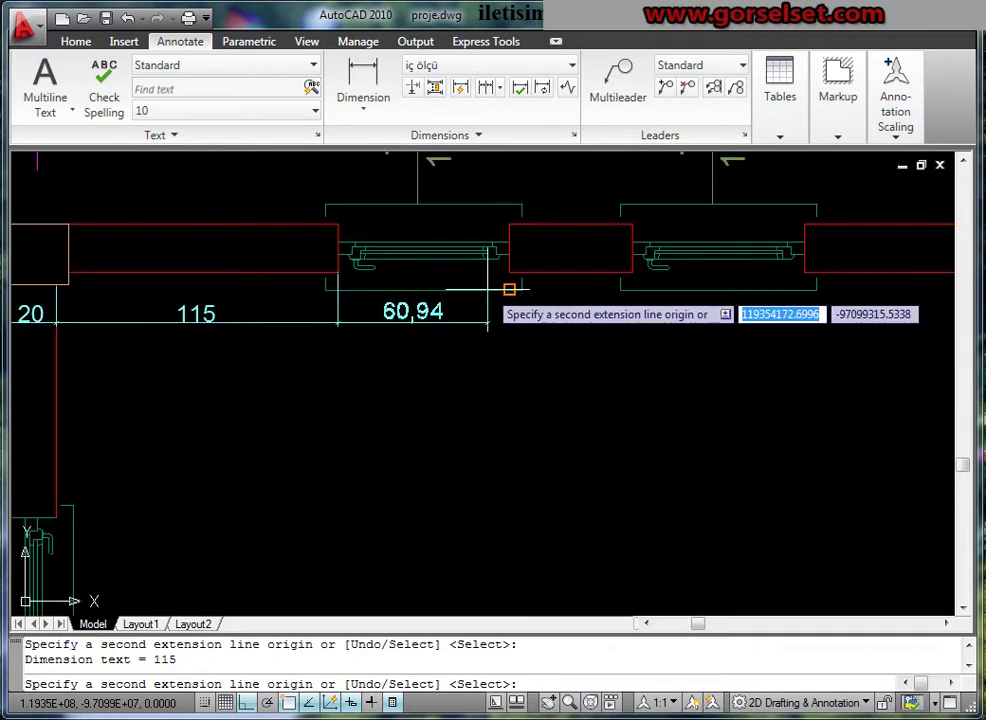
{"action": "left_click", "coordinate": [509, 272]}
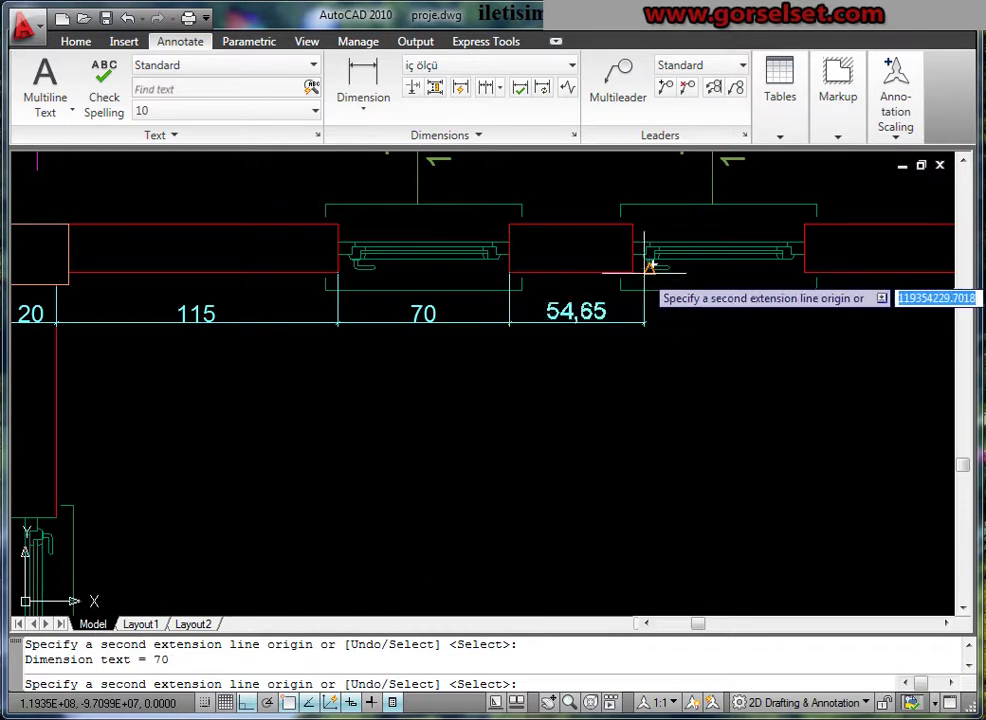
{"action": "left_click", "coordinate": [632, 273]}
Extend the top-wall chain with 70, 95, 25, 58 and 62 dimensions
{"action": "middle_click_drag", "start_coordinate": [632, 273], "coordinate": [372, 273]}
{"action": "left_click", "coordinate": [543, 274]}
{"action": "middle_click_drag", "start_coordinate": [604, 298], "coordinate": [383, 302]}
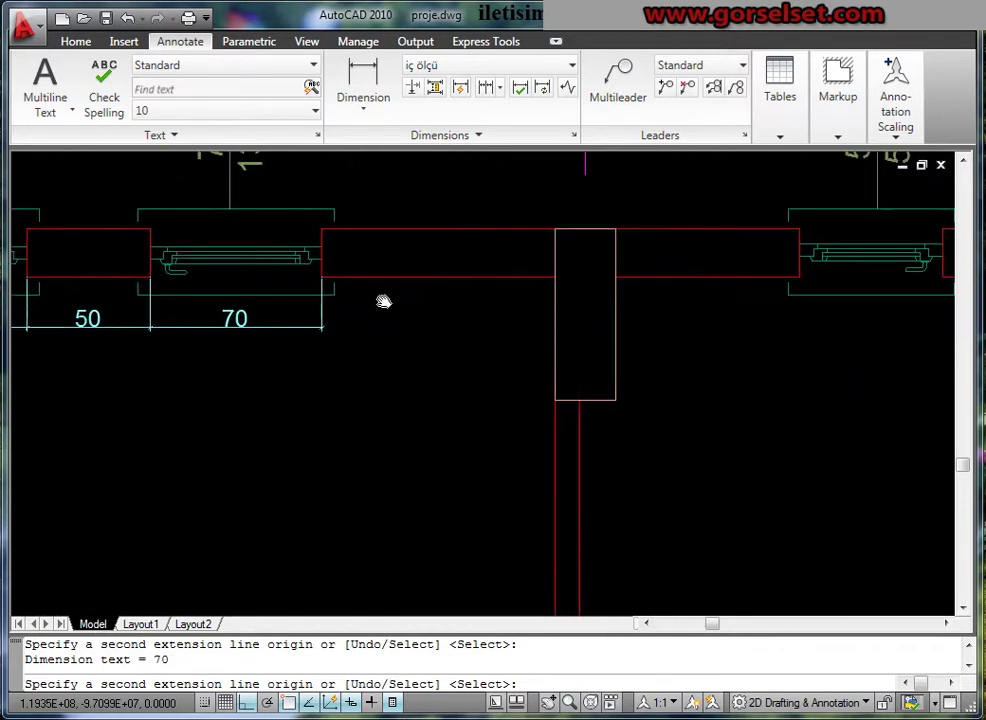
{"action": "left_click", "coordinate": [554, 277]}
{"action": "left_click", "coordinate": [615, 277]}
{"action": "middle_click_drag", "start_coordinate": [649, 323], "coordinate": [400, 320]}
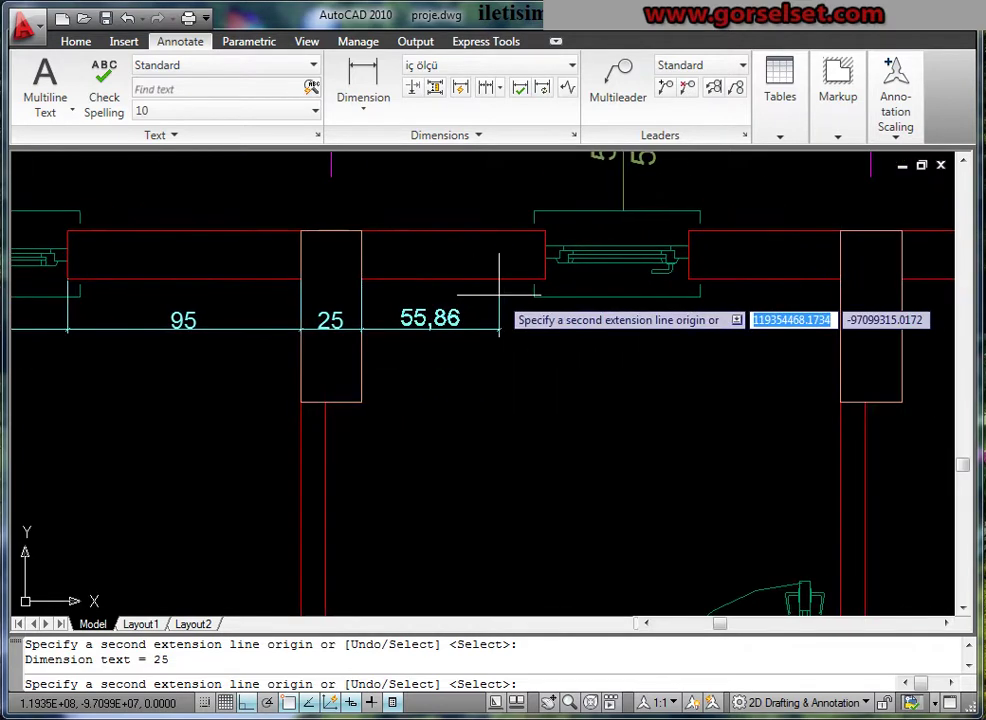
{"action": "middle_click_drag", "start_coordinate": [546, 279], "coordinate": [328, 287]}
{"action": "left_click", "coordinate": [466, 284]}
{"action": "middle_click_drag", "start_coordinate": [470, 284], "coordinate": [395, 294]}
{"action": "left_click", "coordinate": [548, 300]}
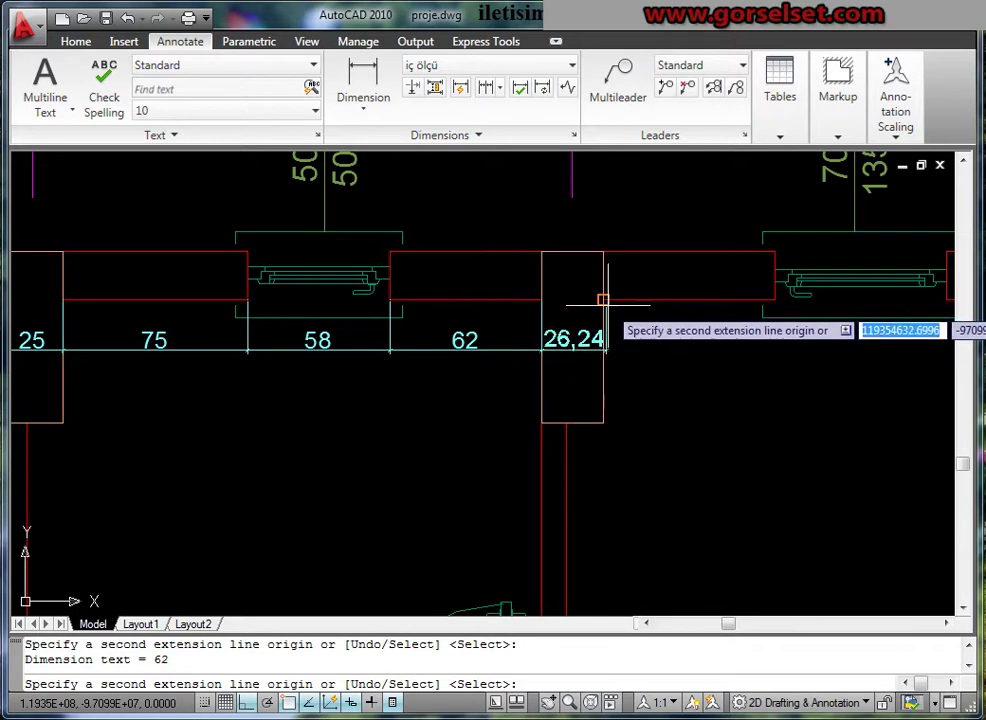
Pan to the end of the top wall and finish the continued-dimension chain
{"action": "middle_click_drag", "start_coordinate": [658, 321], "coordinate": [541, 326]}
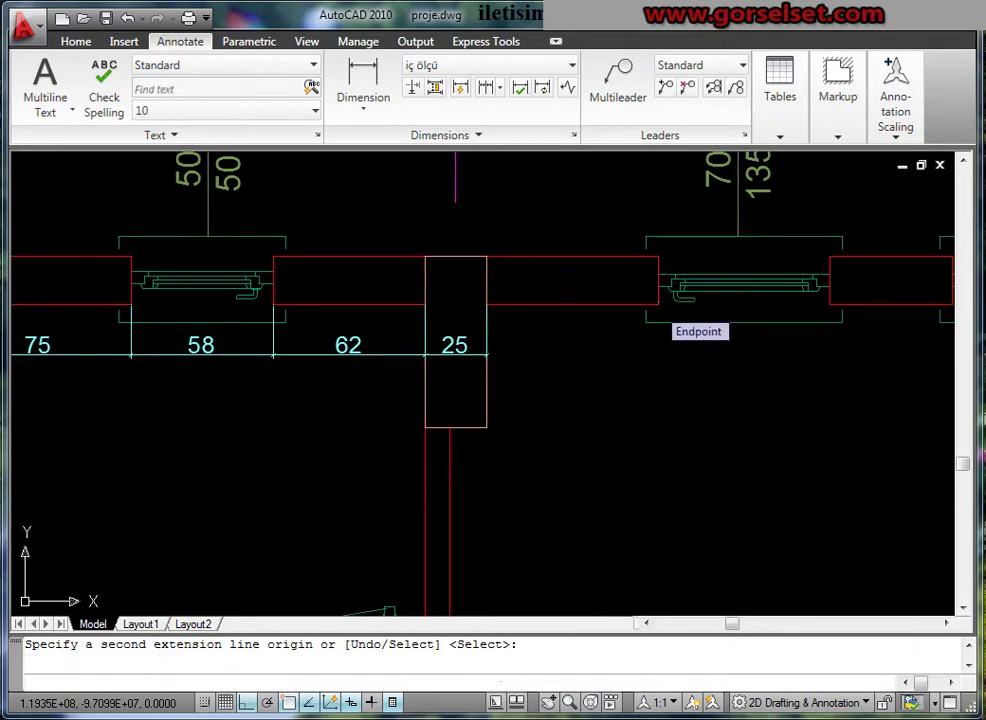
{"action": "middle_click_drag", "start_coordinate": [538, 343], "coordinate": [298, 347]}
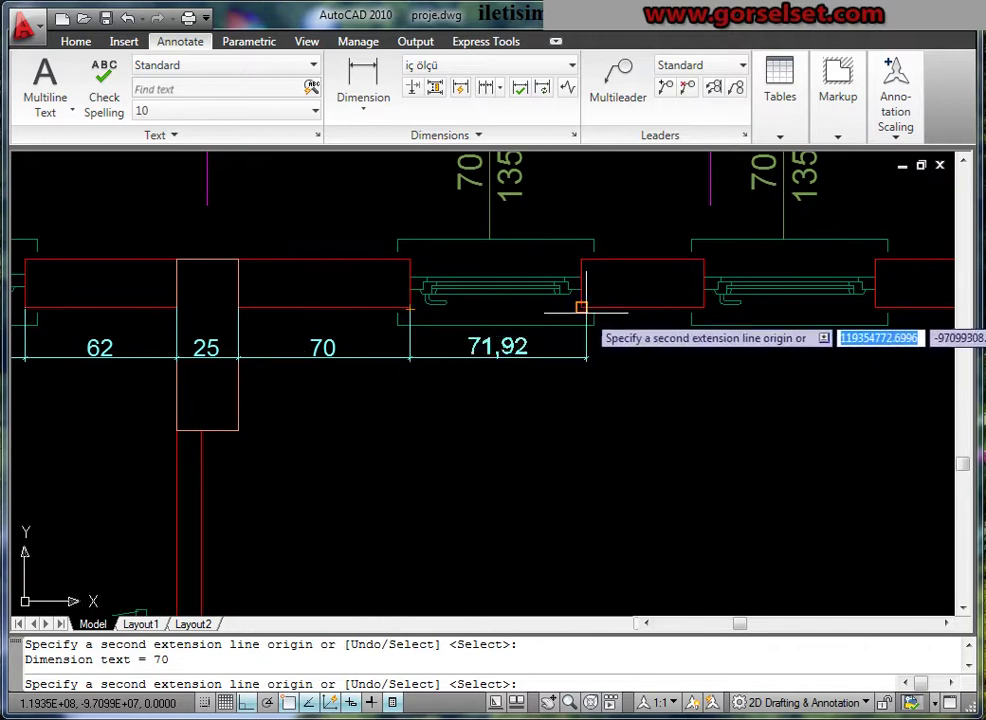
{"action": "middle_click_drag", "start_coordinate": [581, 311], "coordinate": [552, 344]}
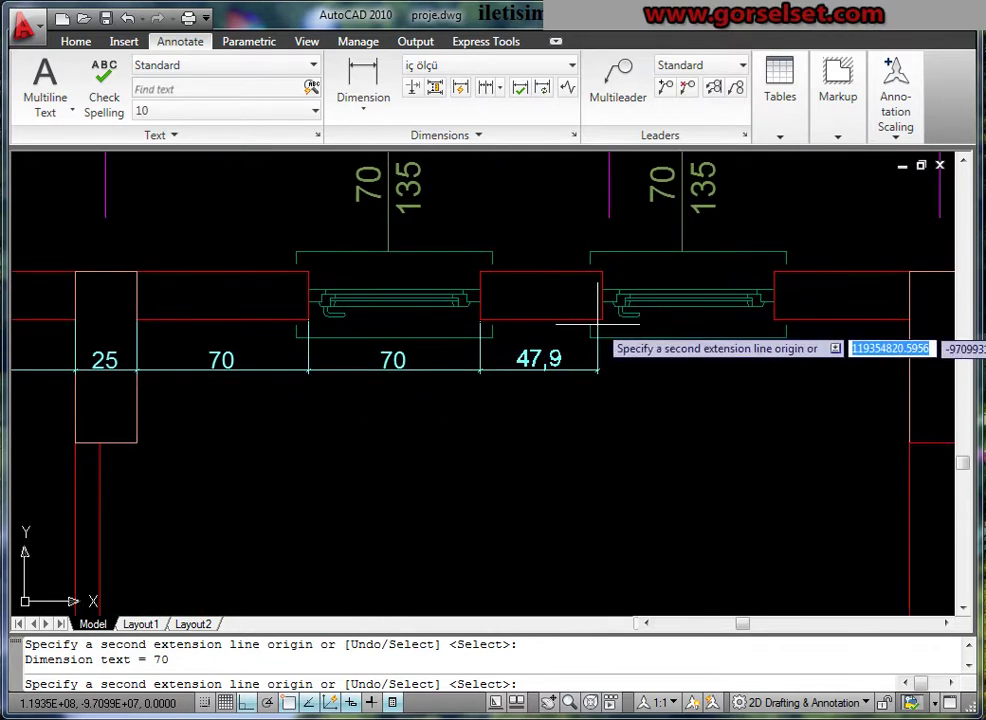
{"action": "middle_click_drag", "start_coordinate": [602, 320], "coordinate": [359, 331]}
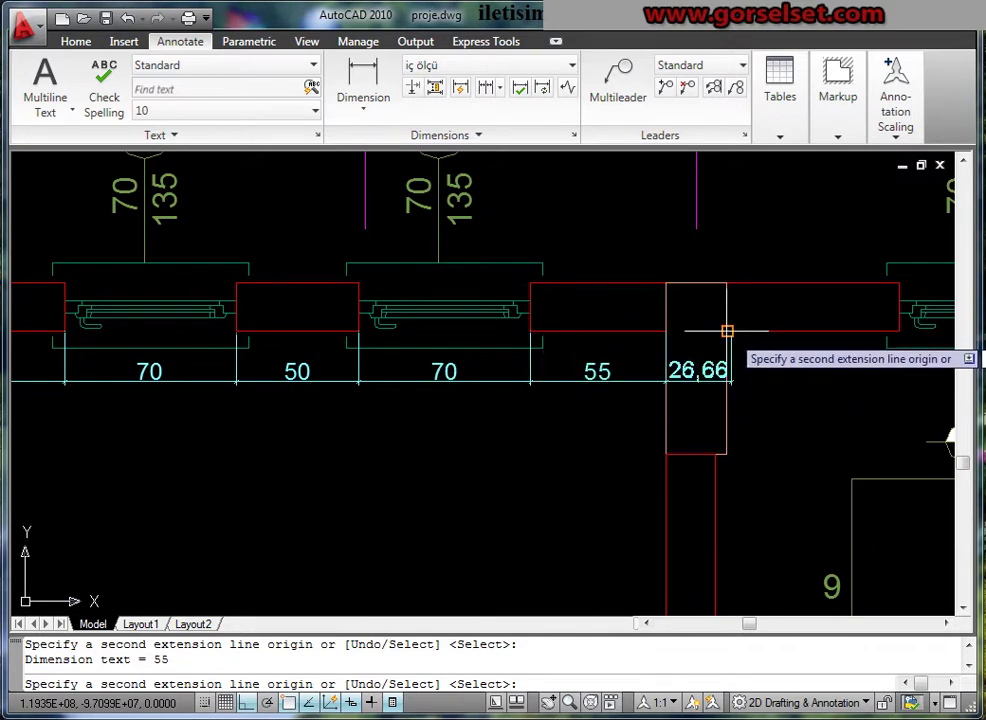
{"action": "middle_click_drag", "start_coordinate": [698, 333], "coordinate": [447, 338]}
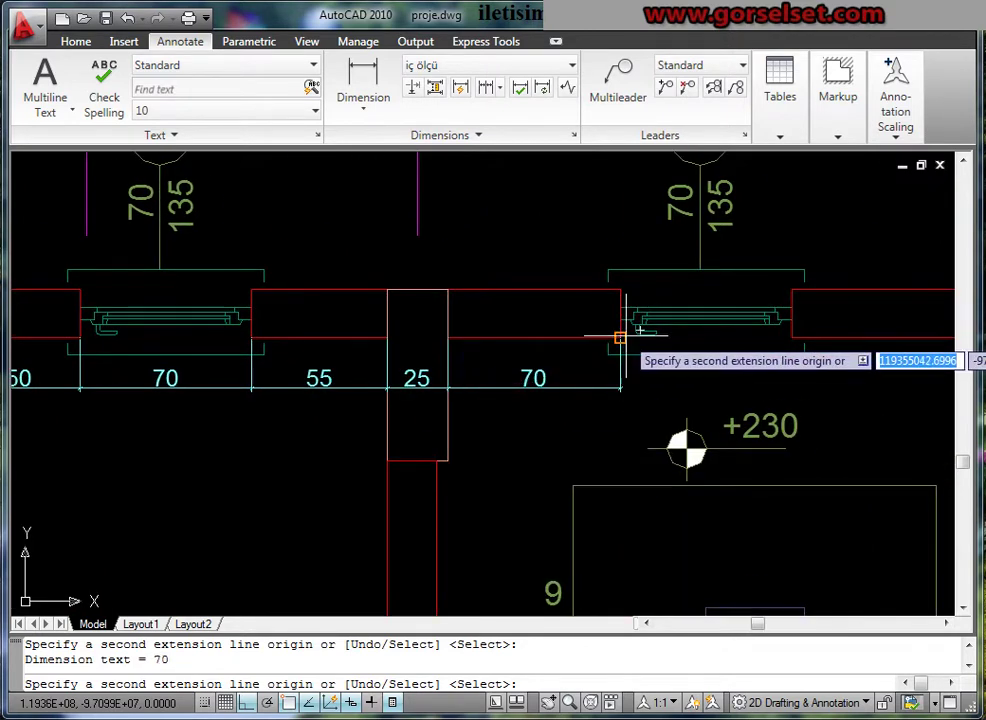
{"action": "middle_click_drag", "start_coordinate": [620, 338], "coordinate": [320, 341]}
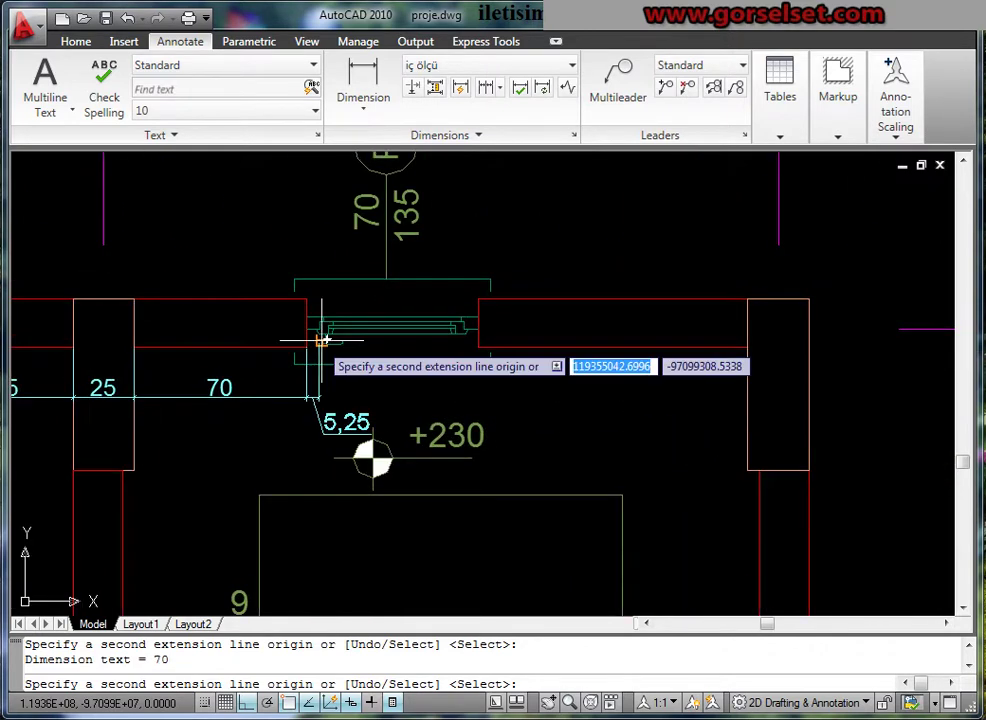
{"action": "right_click", "coordinate": [748, 349]}
{"action": "left_click", "coordinate": [781, 473]}
{"action": "scroll", "coordinate": [396, 407], "scroll_direction": "down", "scroll_amount": 5}
{"action": "mouse_move", "coordinate": [30, 438]}
{"action": "middle_mouse_down"}
{"action": "mouse_move", "coordinate": [285, 361]}
{"action": "mouse_move", "coordinate": [286, 342]}
{"action": "middle_mouse_up"}
{"action": "key", "text": "Return"}
Place a vertical 20 dimension at the top of the left wall with DIMLINEAR
{"action": "middle_click_drag", "start_coordinate": [226, 347], "coordinate": [291, 260]}
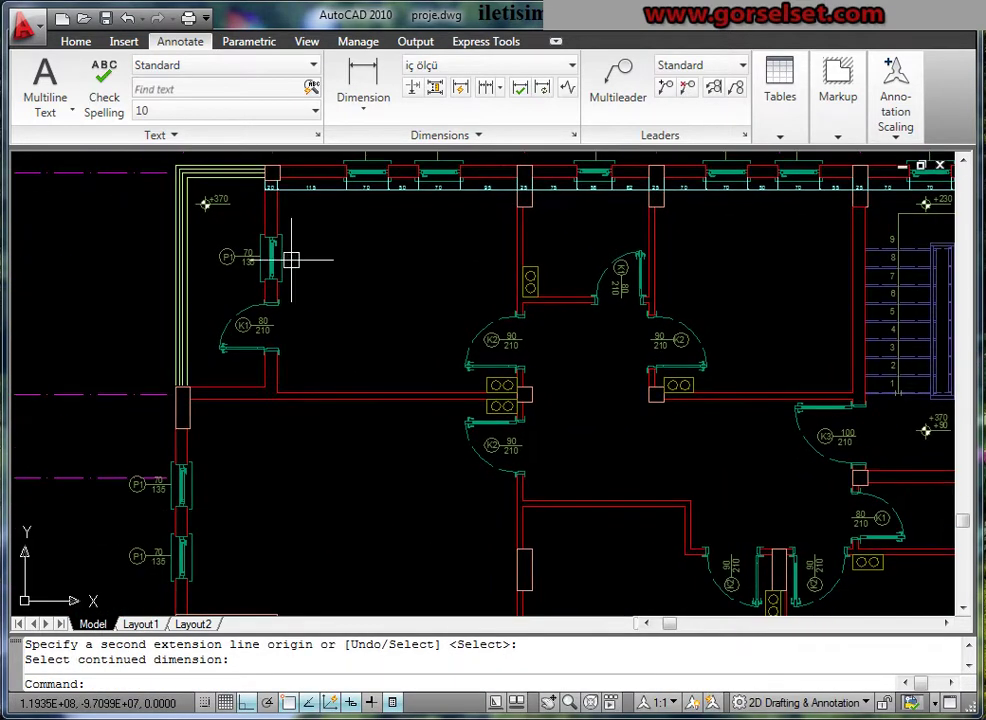
{"action": "scroll", "coordinate": [277, 360], "scroll_direction": "up", "scroll_amount": 1}
{"action": "scroll", "coordinate": [310, 350], "scroll_direction": "up", "scroll_amount": 1}
{"action": "scroll", "coordinate": [322, 363], "scroll_direction": "up", "scroll_amount": 1}
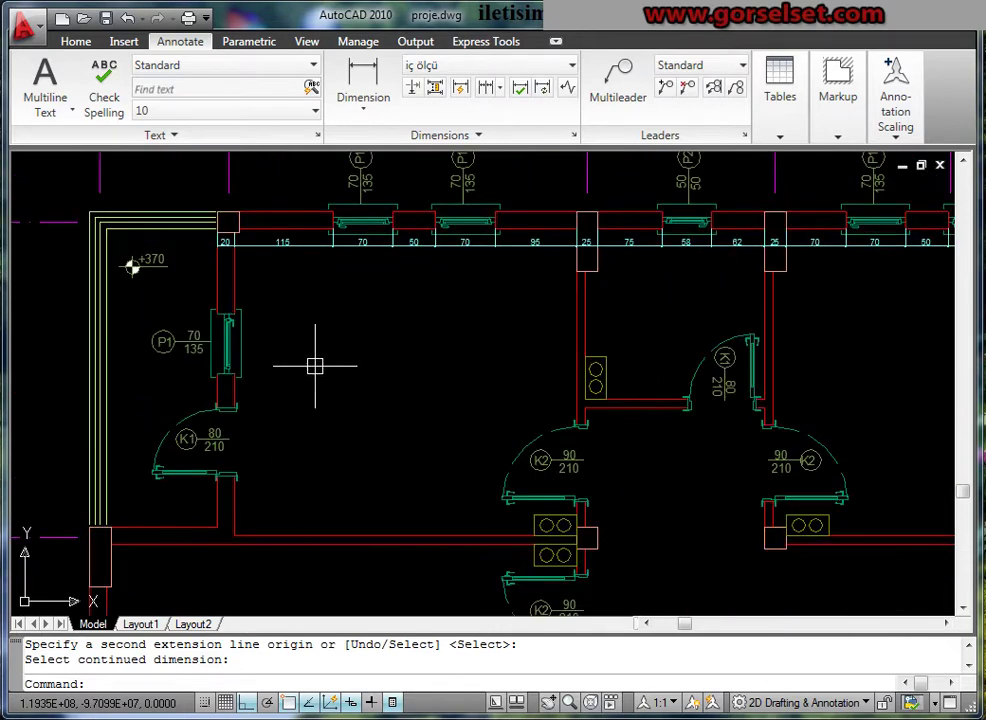
{"action": "left_click", "coordinate": [355, 78]}
{"action": "scroll", "coordinate": [220, 213], "scroll_direction": "up", "scroll_amount": 2}
{"action": "scroll", "coordinate": [213, 213], "scroll_direction": "up", "scroll_amount": 2}
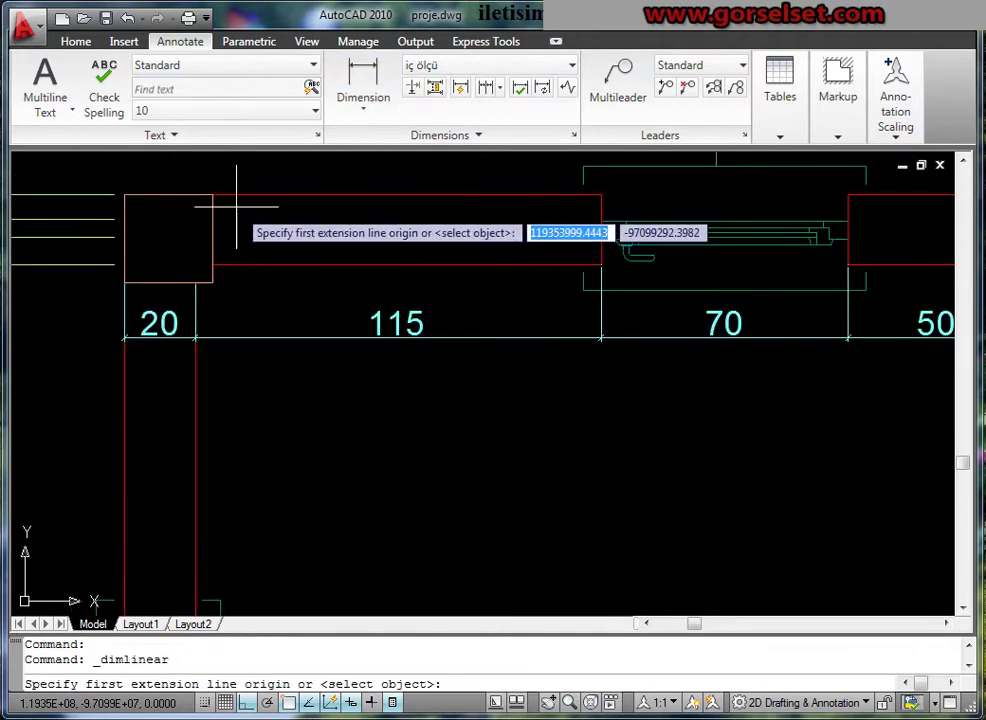
{"action": "left_click", "coordinate": [213, 195]}
{"action": "left_click", "coordinate": [211, 265]}
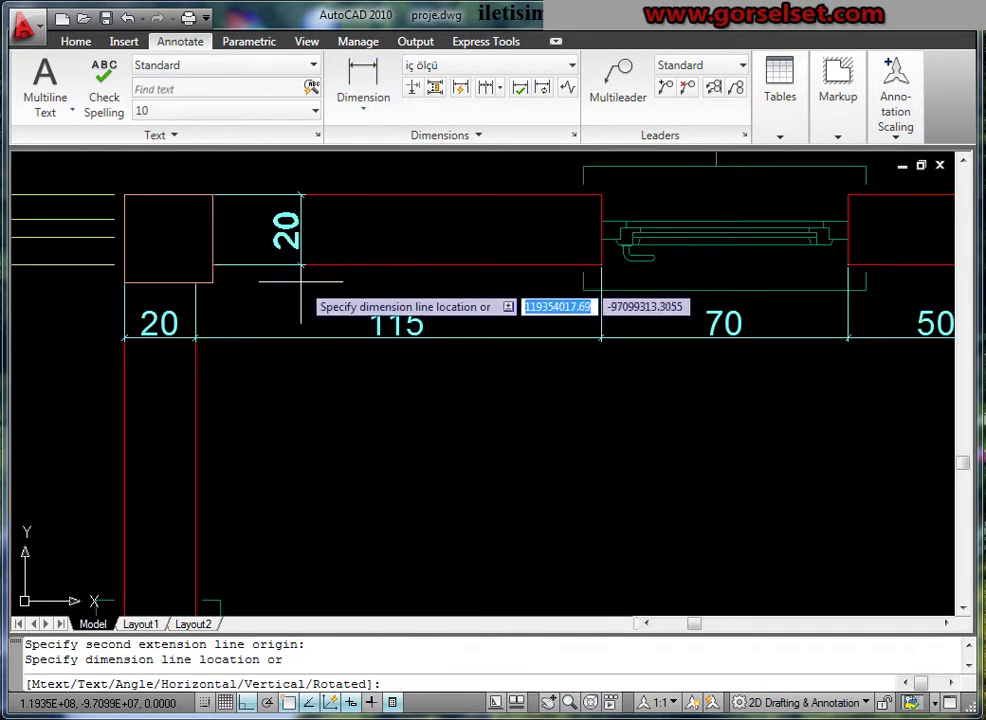
{"action": "scroll", "coordinate": [282, 245], "scroll_direction": "up", "scroll_amount": 2}
{"action": "left_click", "coordinate": [275, 298]}
{"action": "middle_click_drag", "start_coordinate": [177, 302], "coordinate": [187, 278]}
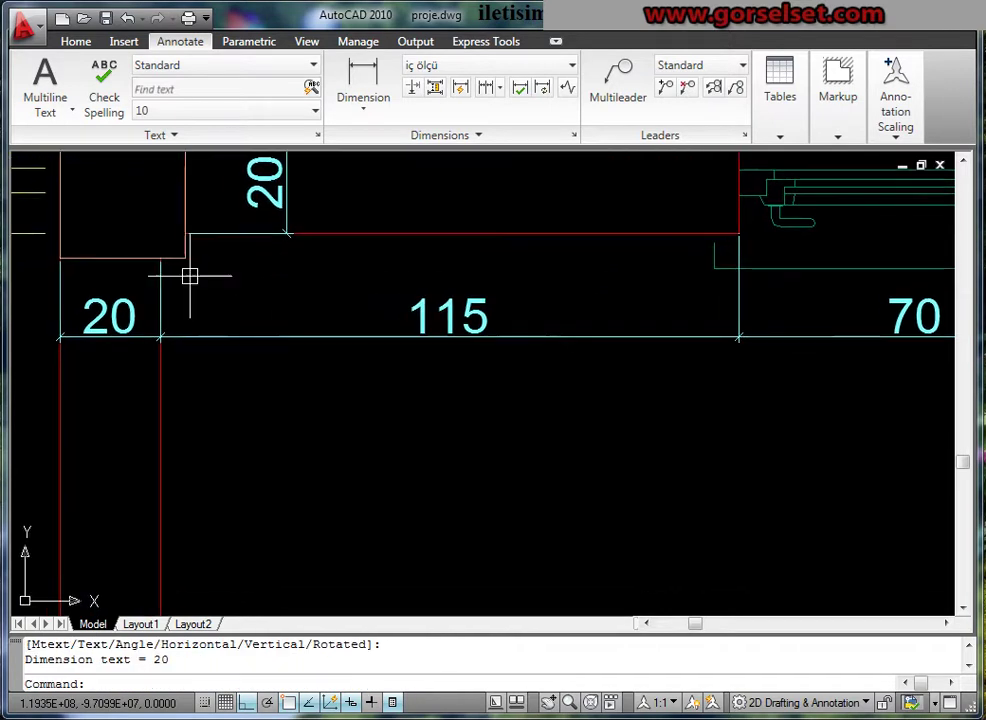
Continue the chain down the left wall with 100, 70 and 40
{"action": "left_click", "coordinate": [487, 88]}
{"action": "scroll", "coordinate": [190, 297], "scroll_direction": "down", "scroll_amount": 3}
{"action": "scroll", "coordinate": [160, 447], "scroll_direction": "up", "scroll_amount": 1}
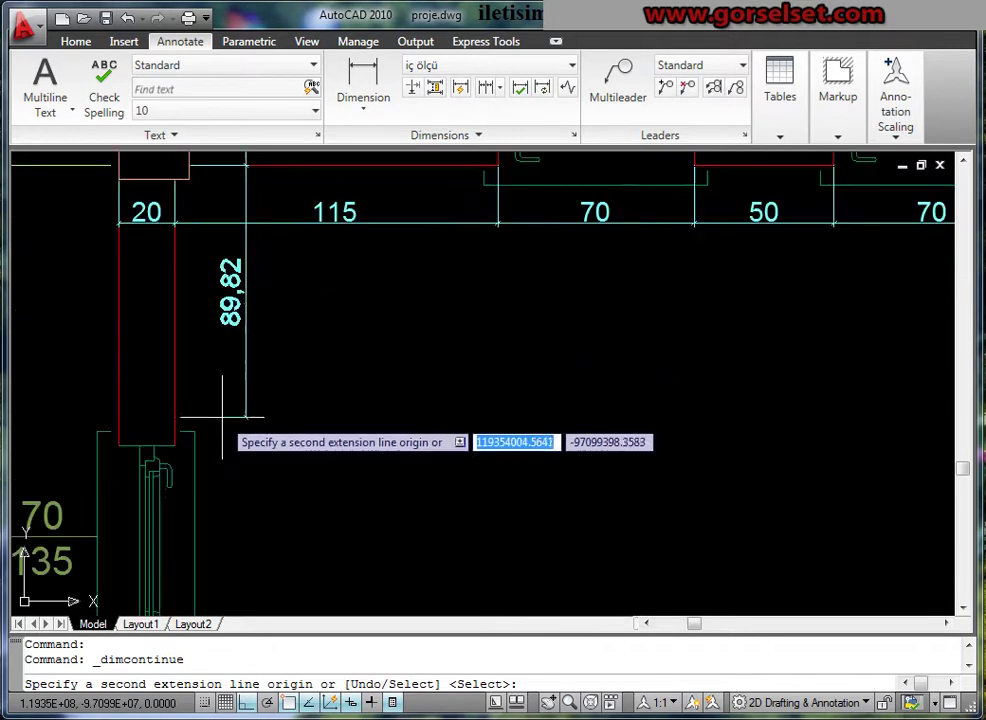
{"action": "left_click", "coordinate": [174, 446]}
{"action": "middle_click_drag", "start_coordinate": [216, 453], "coordinate": [216, 293]}
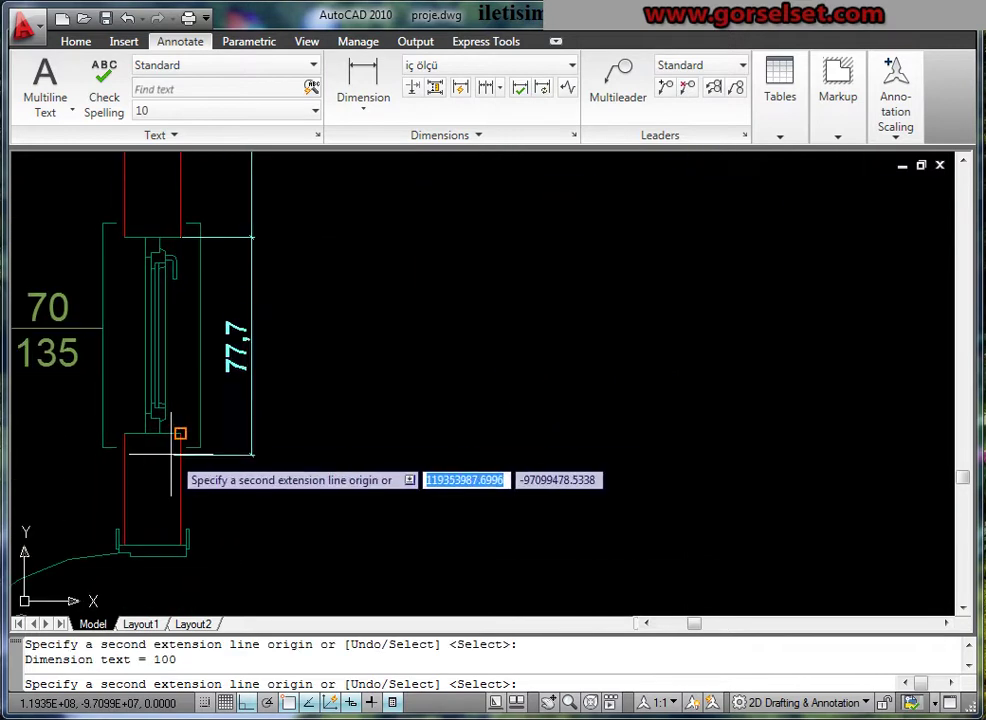
{"action": "left_click", "coordinate": [178, 430]}
{"action": "middle_click_drag", "start_coordinate": [177, 434], "coordinate": [197, 410]}
{"action": "scroll", "coordinate": [200, 440], "scroll_direction": "up", "scroll_amount": 2}
{"action": "left_click", "coordinate": [194, 493]}
Add 80 and 70 down to the wall's lower end and end the chain
{"action": "scroll", "coordinate": [200, 500], "scroll_direction": "down", "scroll_amount": 3}
{"action": "scroll", "coordinate": [200, 420], "scroll_direction": "up", "scroll_amount": 3}
{"action": "scroll", "coordinate": [196, 330], "scroll_direction": "up", "scroll_amount": 2}
{"action": "left_click", "coordinate": [187, 388]}
{"action": "scroll", "coordinate": [185, 380], "scroll_direction": "up", "scroll_amount": 2}
{"action": "left_click", "coordinate": [194, 494]}
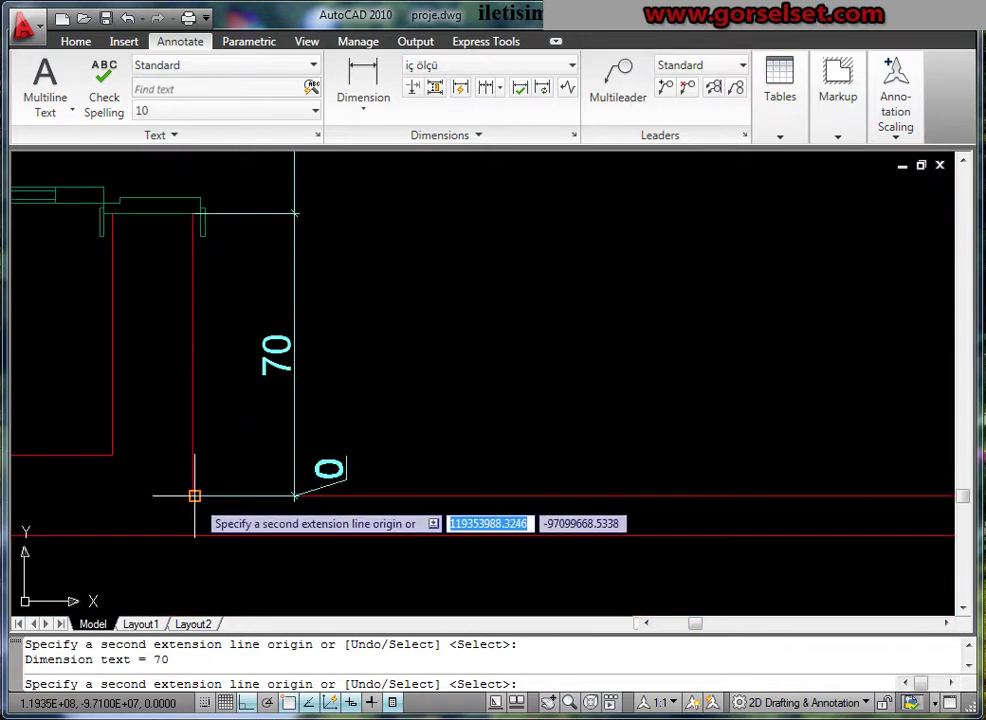
{"action": "right_click", "coordinate": [194, 536]}
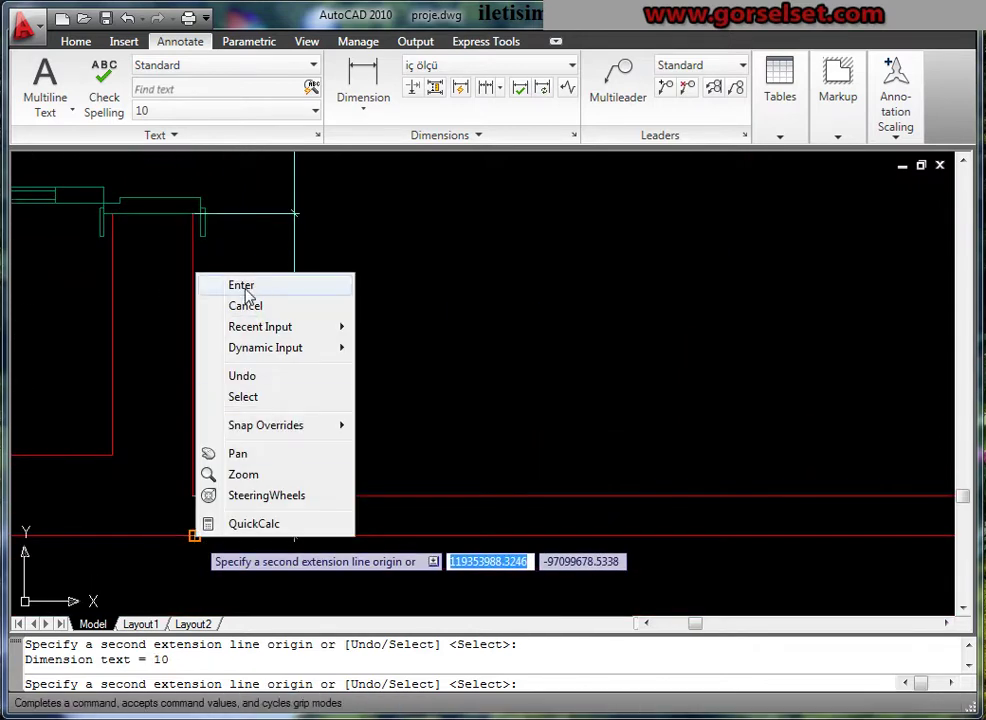
{"action": "left_click", "coordinate": [244, 286]}
{"action": "scroll", "coordinate": [242, 293], "scroll_direction": "down", "scroll_amount": 5}
{"action": "mouse_move", "coordinate": [275, 392]}
{"action": "middle_mouse_down"}
{"action": "mouse_move", "coordinate": [301, 376]}
{"action": "mouse_move", "coordinate": [310, 393]}
{"action": "mouse_move", "coordinate": [341, 288]}
{"action": "middle_mouse_up"}
{"action": "scroll", "coordinate": [315, 368], "scroll_direction": "down", "scroll_amount": 2}
Place a vertical 20 dimension at the left wall's top corner with DIMLINEAR
{"action": "scroll", "coordinate": [161, 403], "scroll_direction": "up", "scroll_amount": 2}
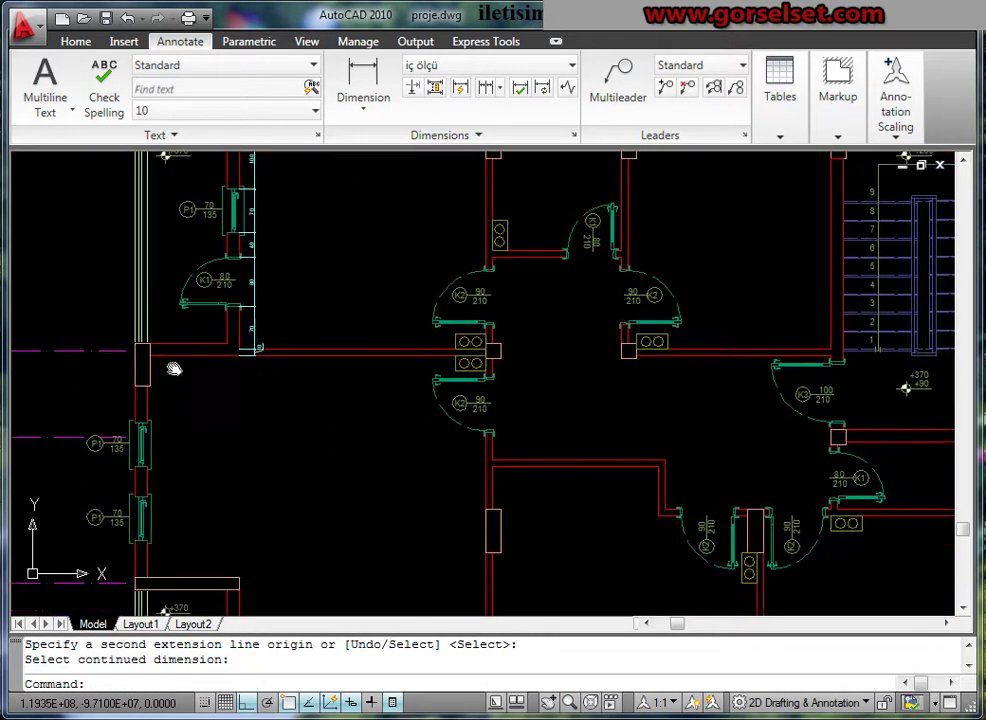
{"action": "scroll", "coordinate": [265, 268], "scroll_direction": "up", "scroll_amount": 2}
{"action": "right_click", "coordinate": [287, 290]}
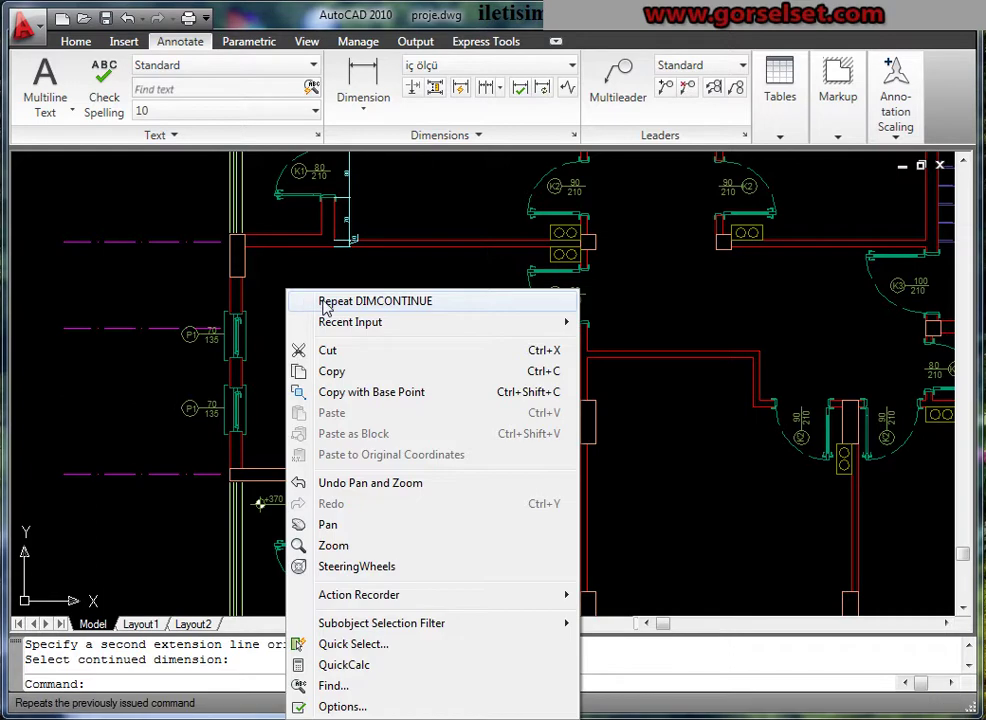
{"action": "left_click", "coordinate": [282, 276]}
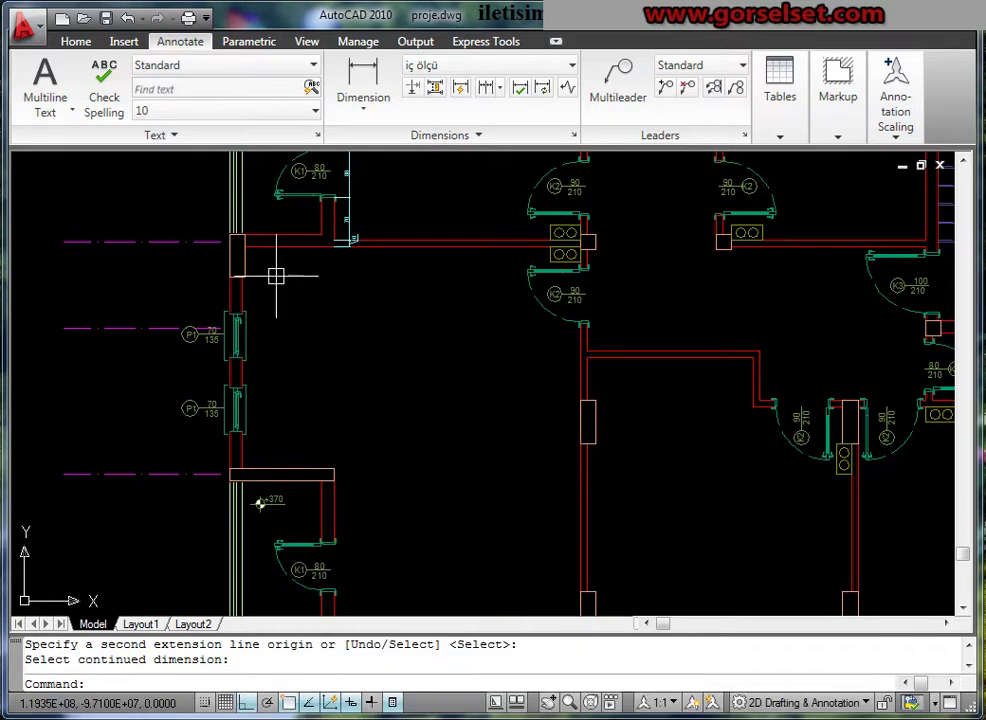
{"action": "scroll", "coordinate": [410, 152], "scroll_direction": "up", "scroll_amount": 2}
{"action": "left_click", "coordinate": [370, 85]}
{"action": "scroll", "coordinate": [162, 366], "scroll_direction": "up", "scroll_amount": 2}
{"action": "middle_click_drag", "start_coordinate": [187, 167], "coordinate": [176, 238]}
{"action": "left_click", "coordinate": [174, 241]}
{"action": "left_click", "coordinate": [175, 275]}
{"action": "scroll", "coordinate": [230, 305], "scroll_direction": "up", "scroll_amount": 2}
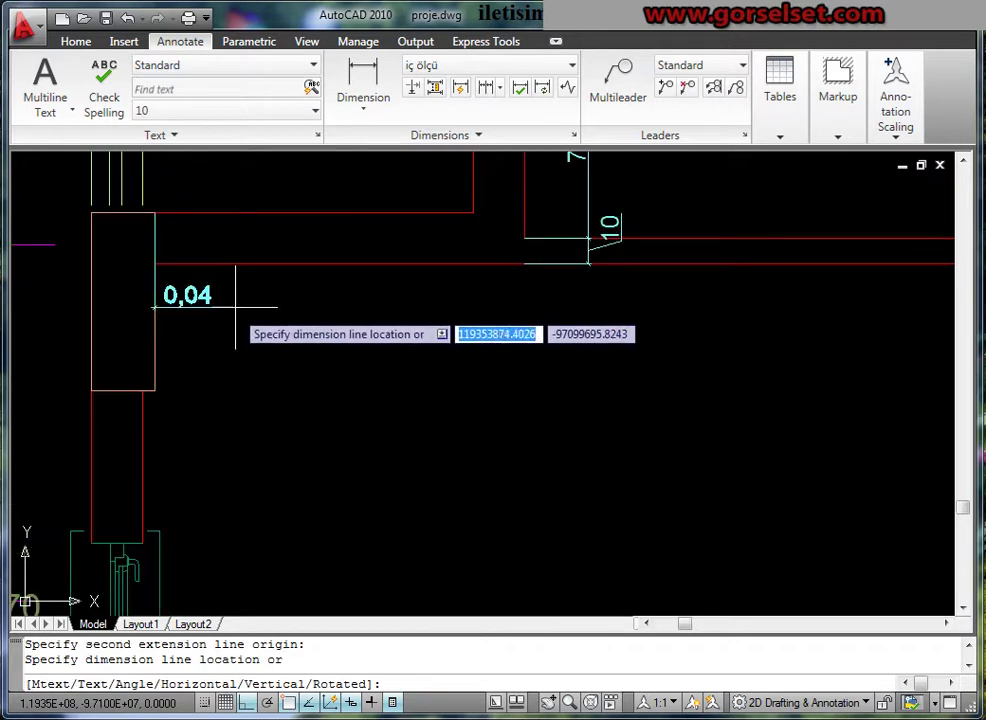
{"action": "left_click", "coordinate": [241, 250]}
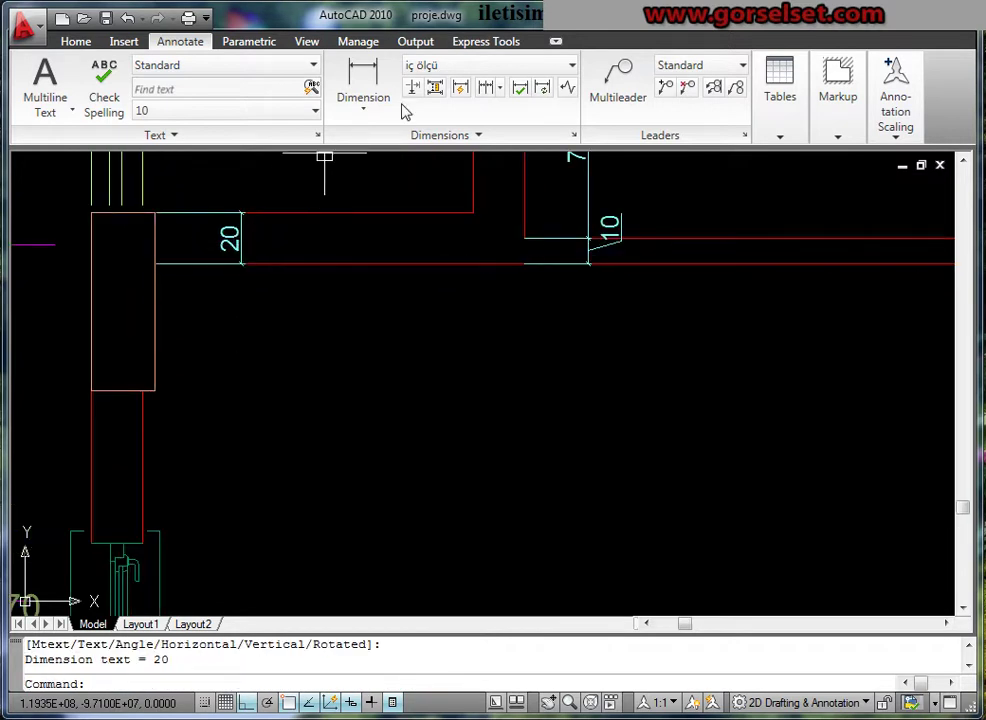
Continue the chain down the left wall with 50, 70 and 50
{"action": "left_click", "coordinate": [485, 88]}
{"action": "scroll", "coordinate": [373, 182], "scroll_direction": "down", "scroll_amount": 2}
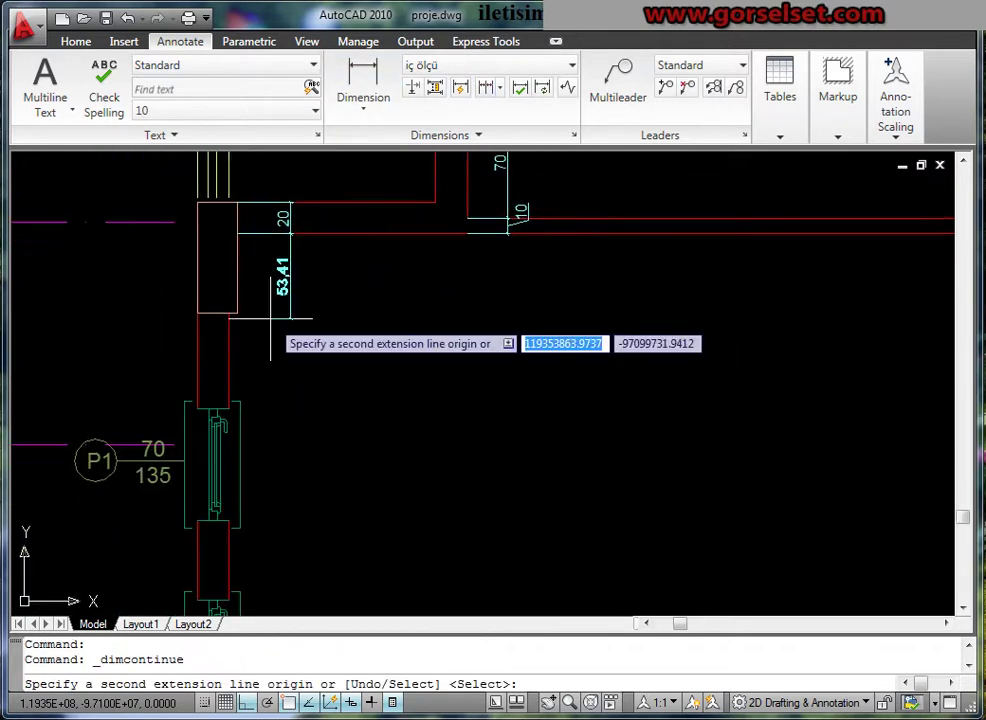
{"action": "scroll", "coordinate": [264, 345], "scroll_direction": "up", "scroll_amount": 2}
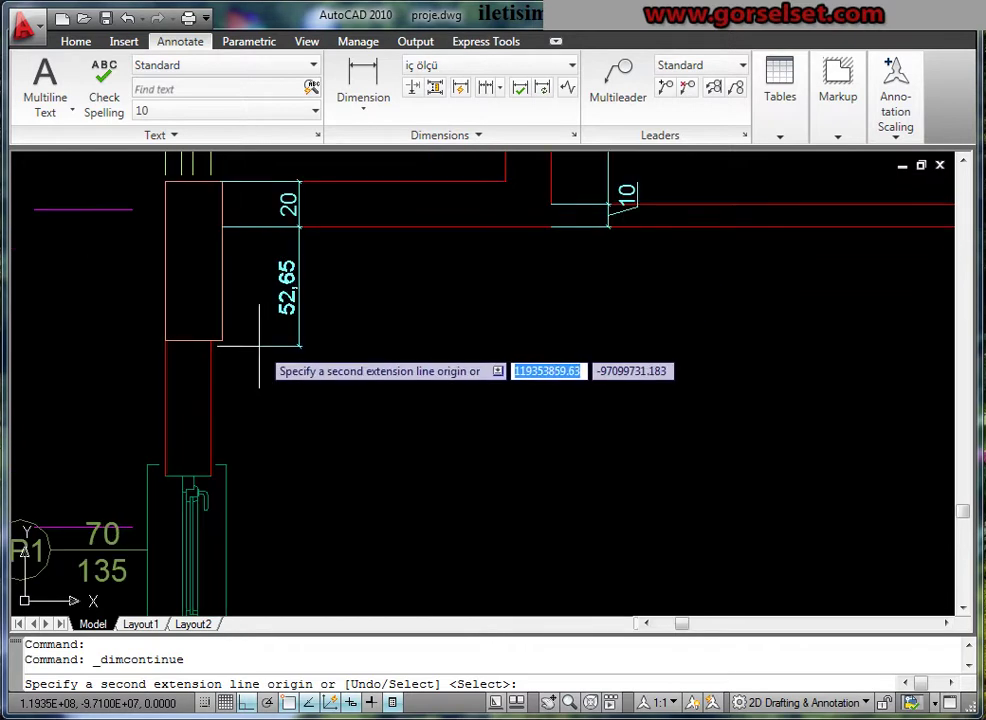
{"action": "left_click", "coordinate": [221, 341]}
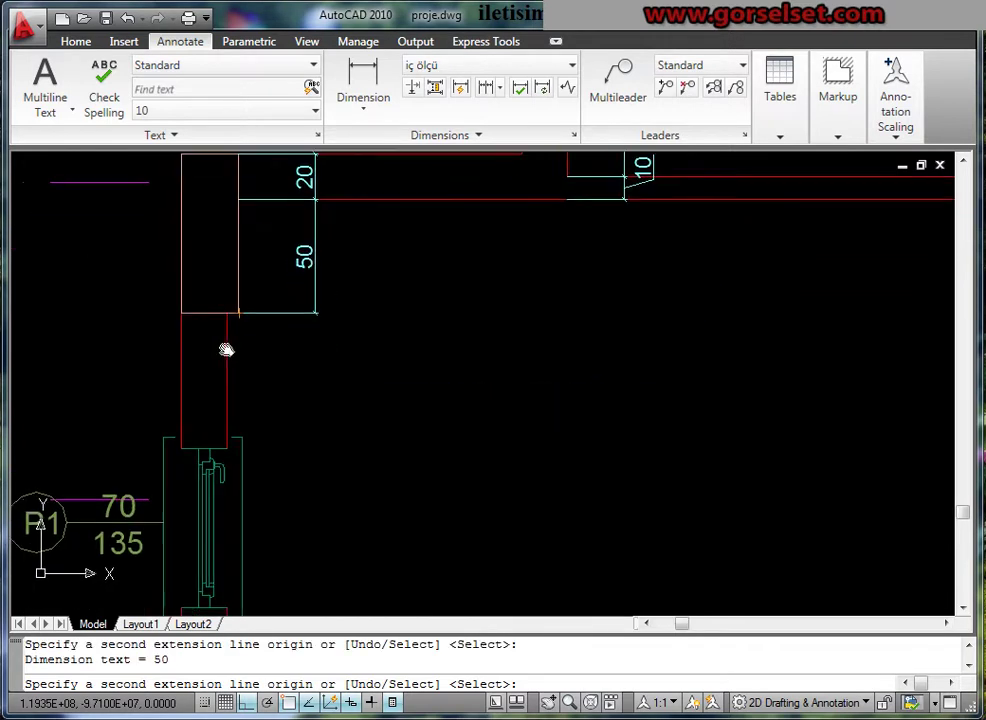
{"action": "scroll", "coordinate": [231, 440], "scroll_direction": "up", "scroll_amount": 2}
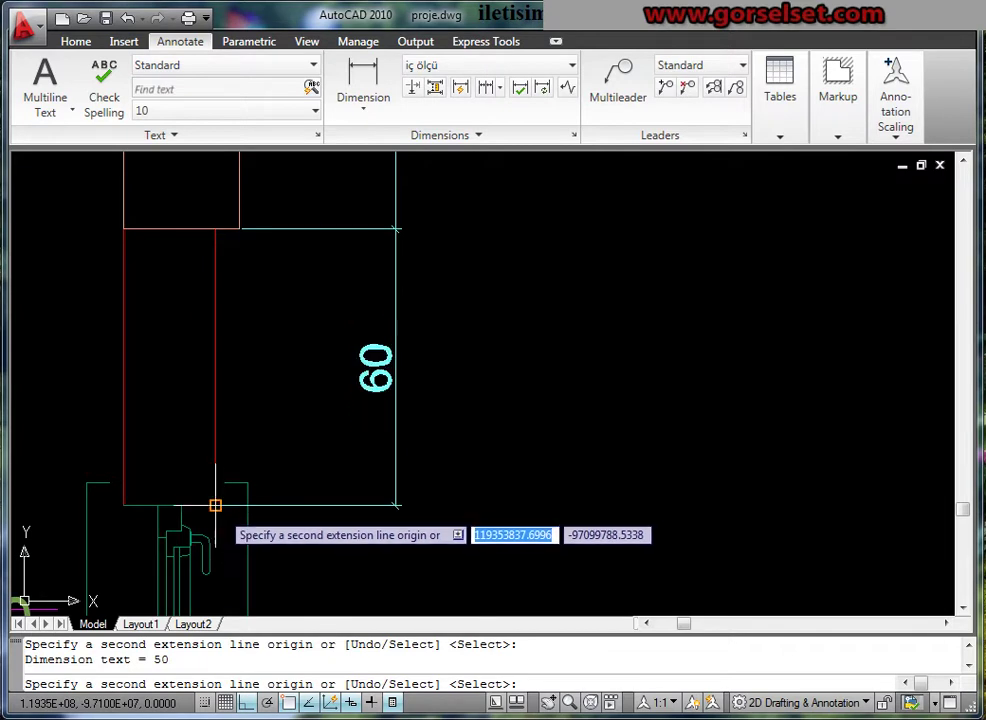
{"action": "scroll", "coordinate": [218, 505], "scroll_direction": "down", "scroll_amount": 3}
{"action": "scroll", "coordinate": [286, 418], "scroll_direction": "up", "scroll_amount": 2}
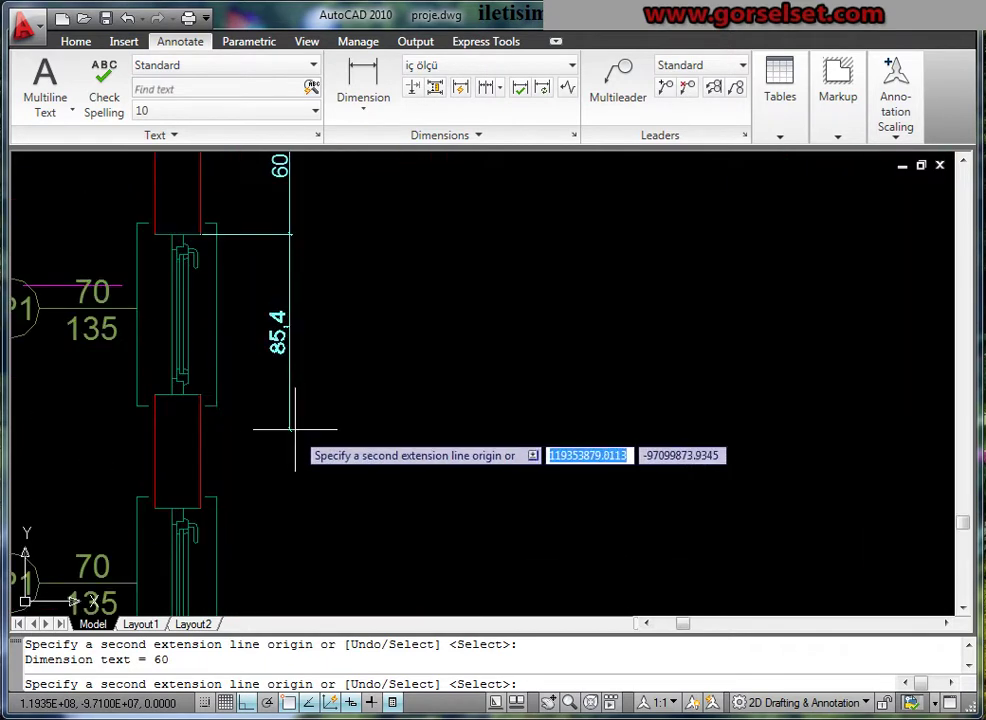
{"action": "left_click", "coordinate": [200, 396]}
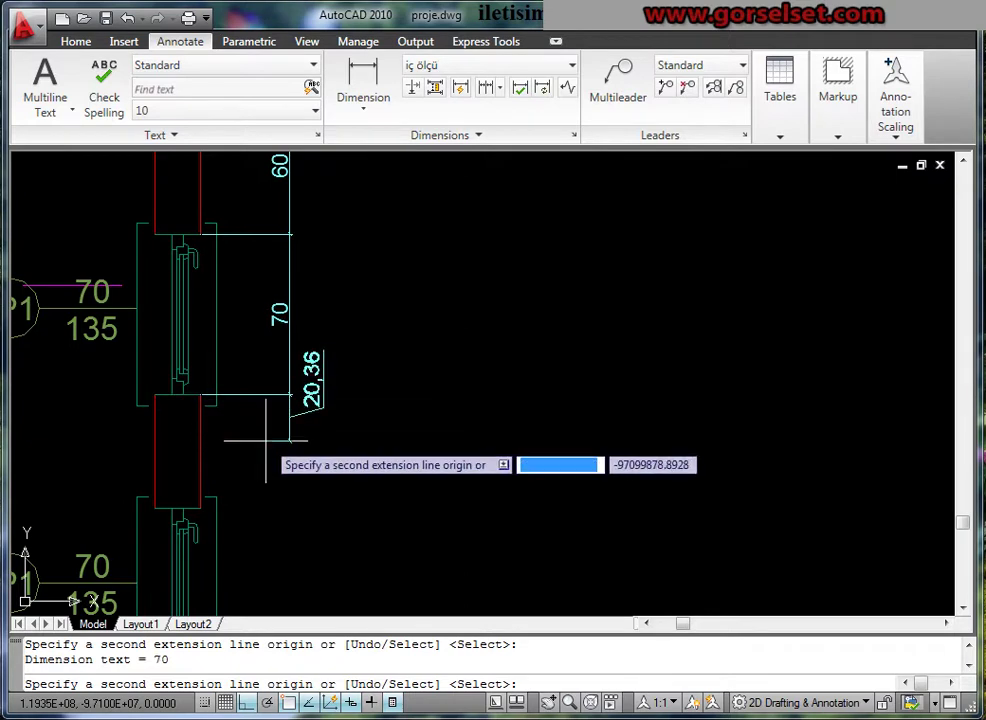
{"action": "middle_click_drag", "start_coordinate": [235, 427], "coordinate": [262, 332]}
{"action": "scroll", "coordinate": [213, 361], "scroll_direction": "up", "scroll_amount": 2}
{"action": "left_click", "coordinate": [217, 376]}
Add 70, 60 and 20 at the slab edge, then end the chain
{"action": "middle_click_drag", "start_coordinate": [229, 409], "coordinate": [247, 224]}
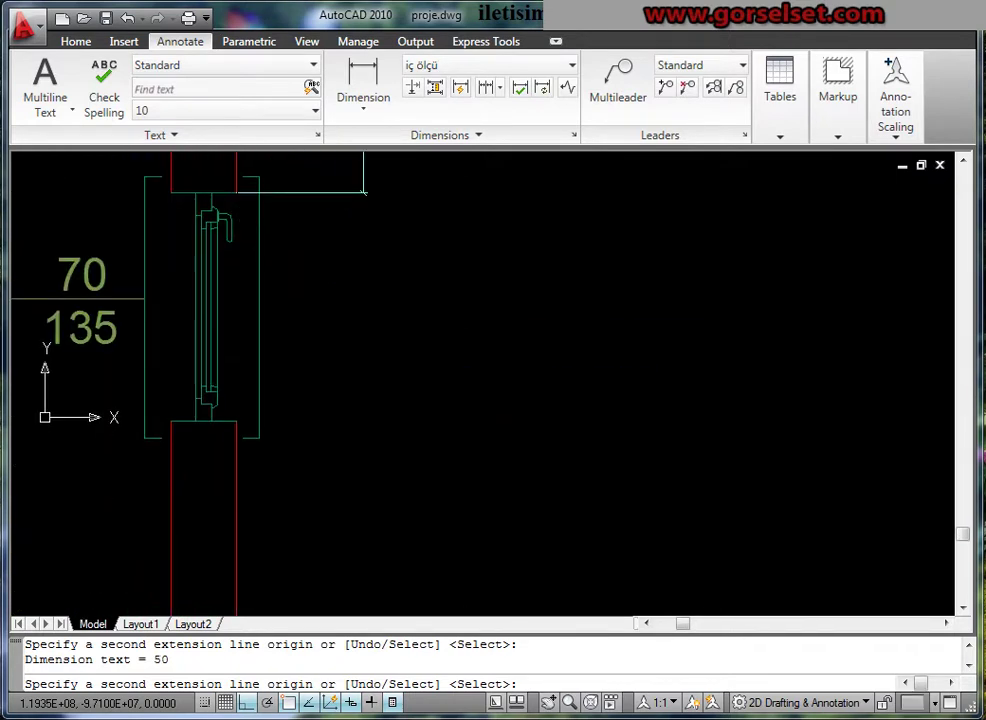
{"action": "left_click", "coordinate": [233, 424]}
{"action": "scroll", "coordinate": [233, 426], "scroll_direction": "down", "scroll_amount": 3}
{"action": "middle_click_drag", "start_coordinate": [233, 426], "coordinate": [236, 300]}
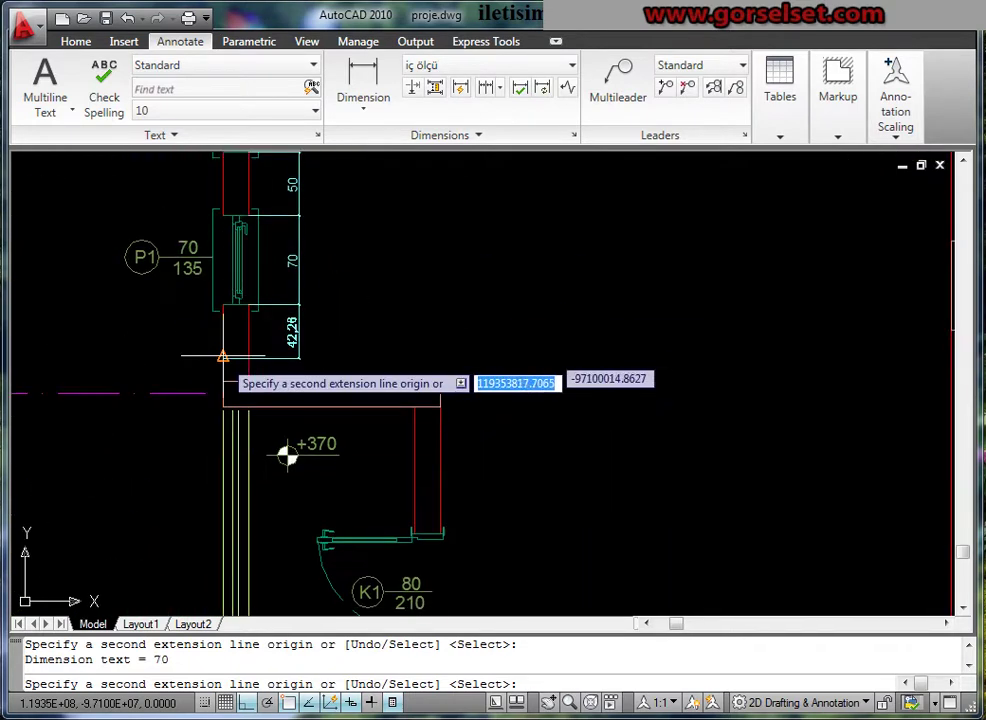
{"action": "scroll", "coordinate": [250, 370], "scroll_direction": "up", "scroll_amount": 2}
{"action": "left_click", "coordinate": [262, 380]}
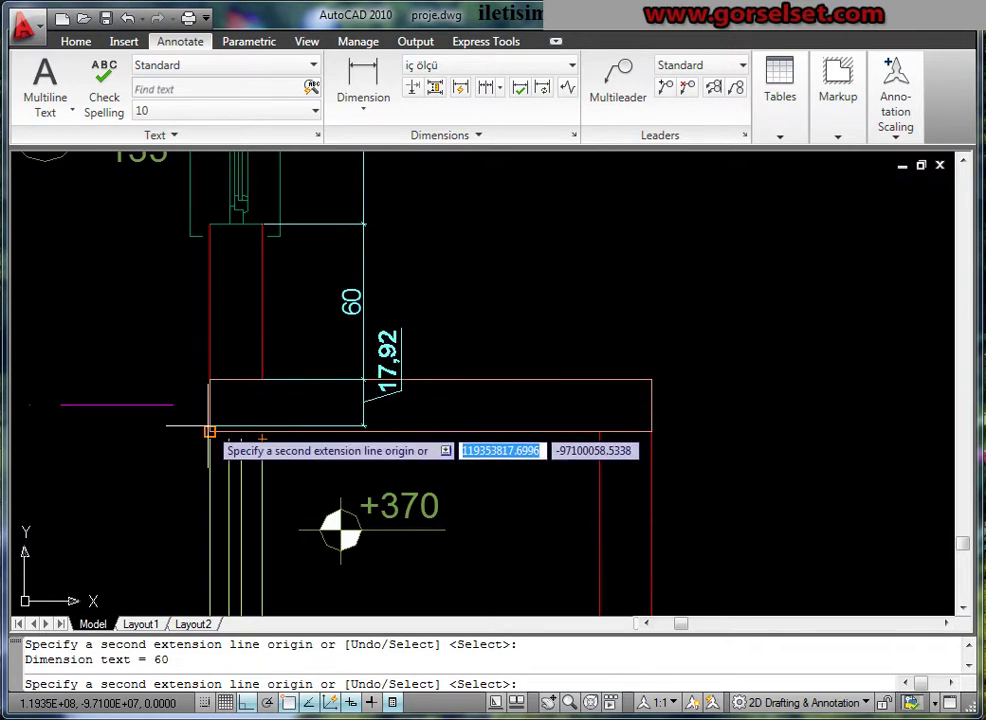
{"action": "scroll", "coordinate": [265, 432], "scroll_direction": "up", "scroll_amount": 3}
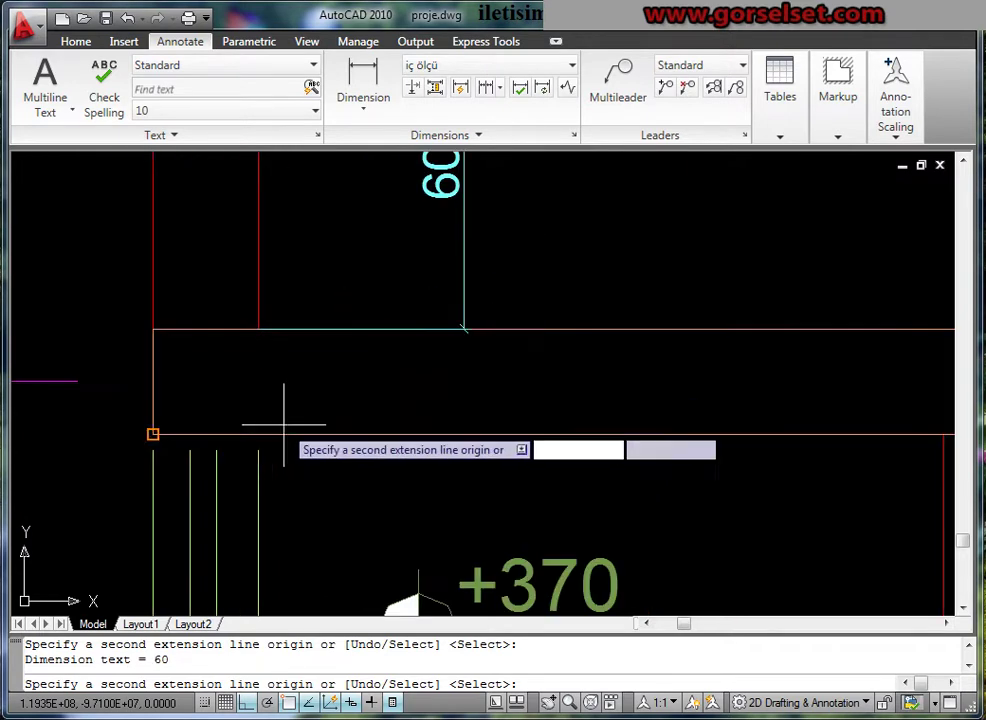
{"action": "left_click", "coordinate": [153, 434]}
{"action": "right_click", "coordinate": [154, 434]}
{"action": "left_click", "coordinate": [205, 445]}
Resume continuing lower down, adding 230 and 20 at the outer corner
{"action": "middle_click_drag", "start_coordinate": [342, 428], "coordinate": [279, 345]}
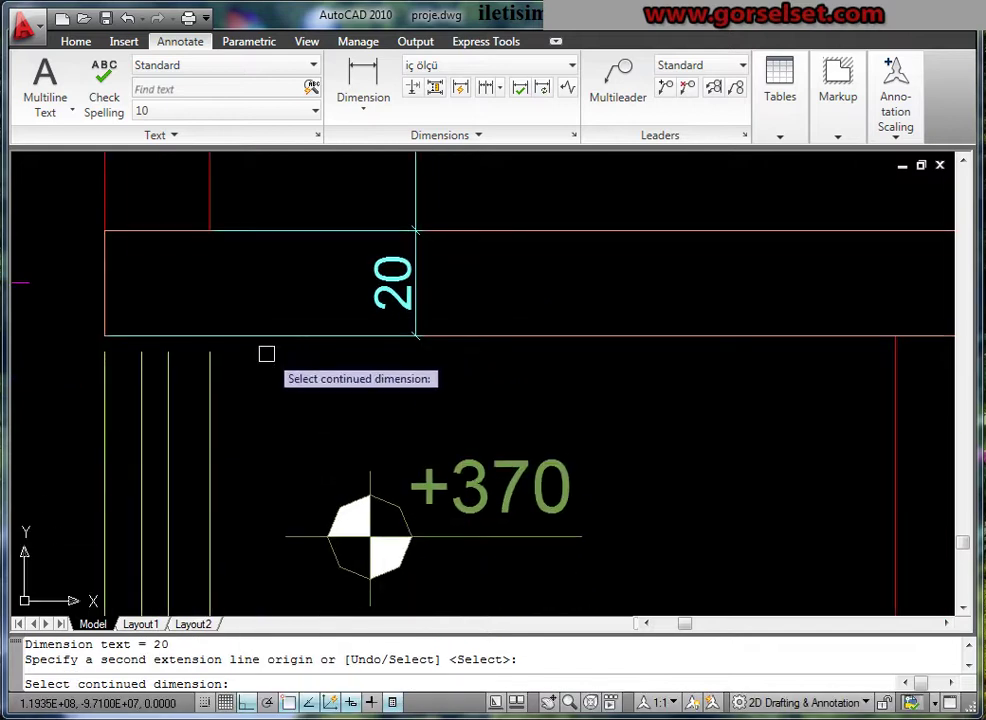
{"action": "scroll", "coordinate": [273, 284], "scroll_direction": "down", "scroll_amount": 3}
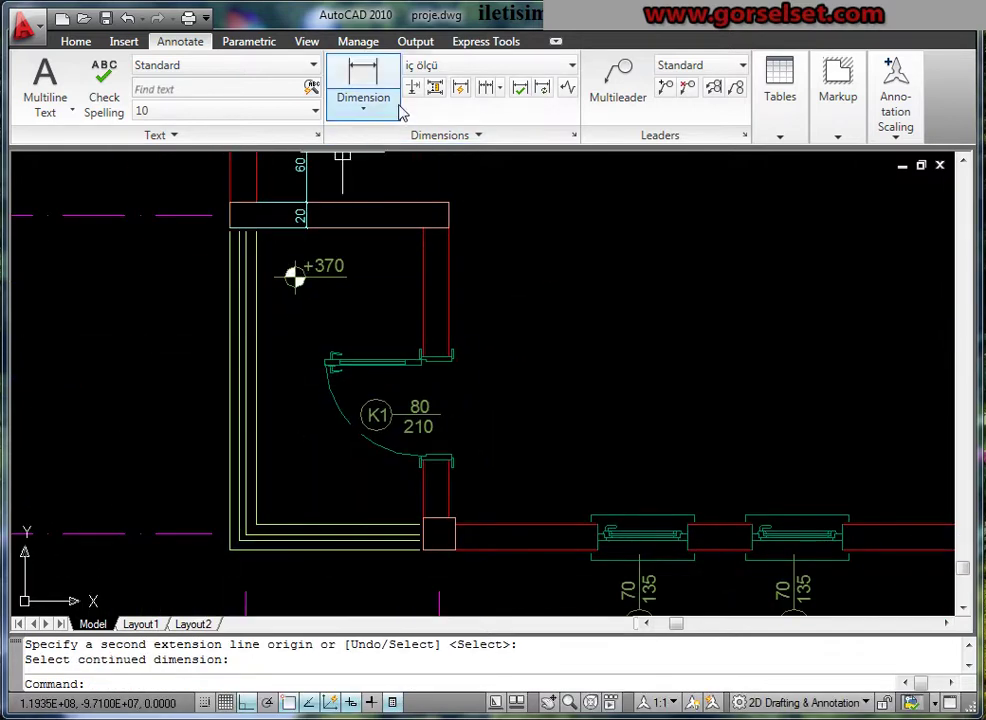
{"action": "left_click", "coordinate": [484, 88]}
{"action": "scroll", "coordinate": [260, 515], "scroll_direction": "up", "scroll_amount": 2}
{"action": "scroll", "coordinate": [195, 545], "scroll_direction": "up", "scroll_amount": 3}
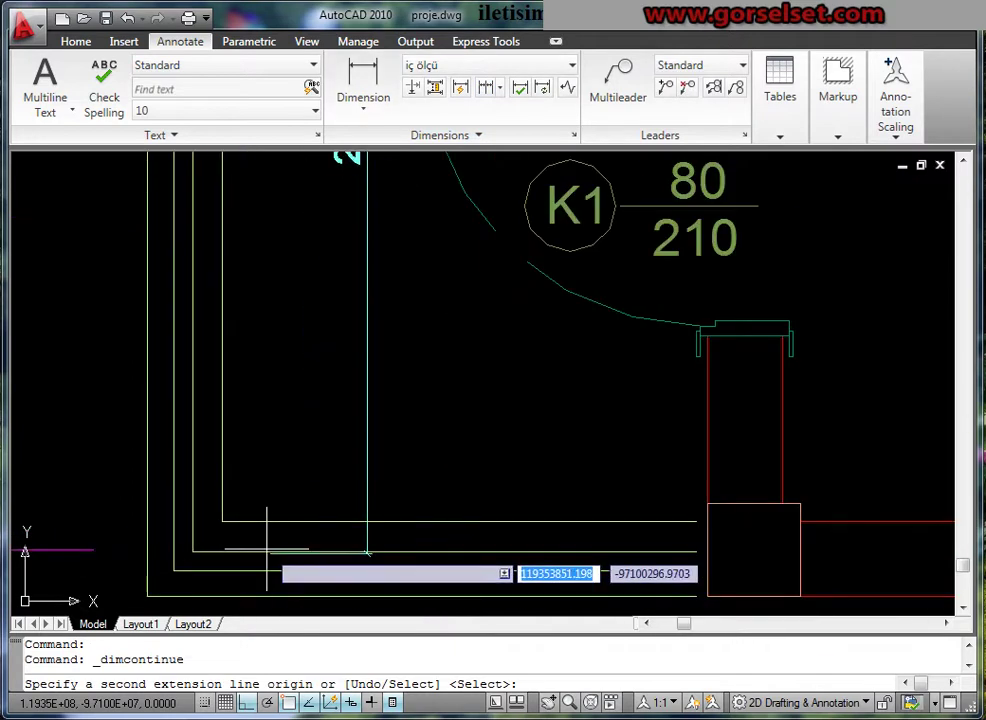
{"action": "left_click", "coordinate": [223, 522]}
{"action": "middle_click_drag", "start_coordinate": [211, 598], "coordinate": [226, 500]}
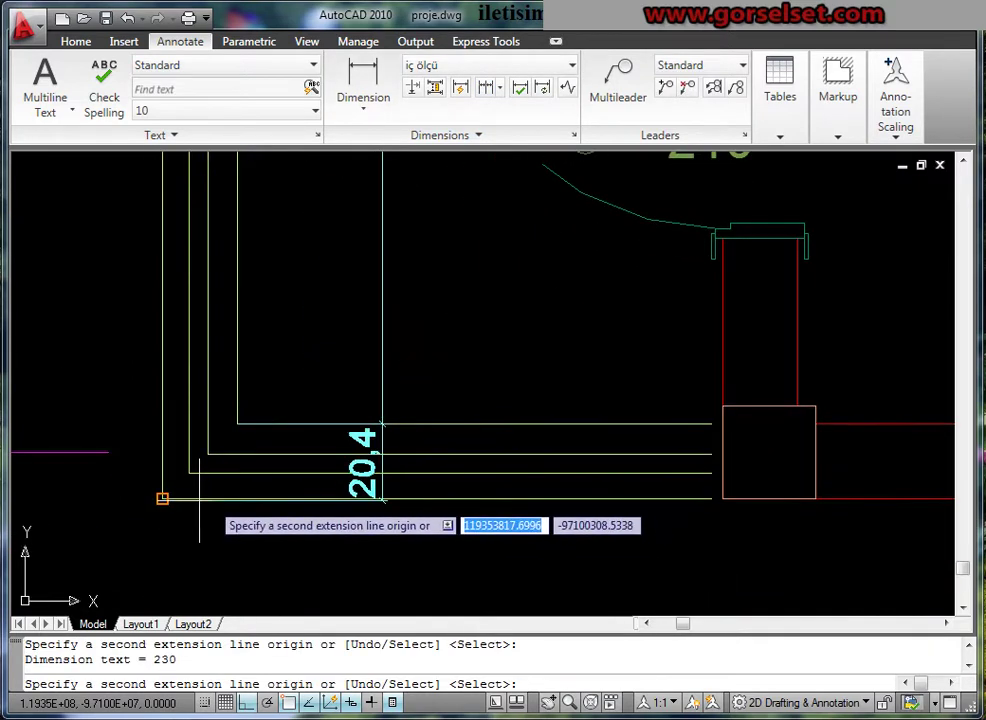
{"action": "left_click", "coordinate": [165, 497]}
{"action": "right_click", "coordinate": [165, 497]}
{"action": "left_click", "coordinate": [260, 249]}
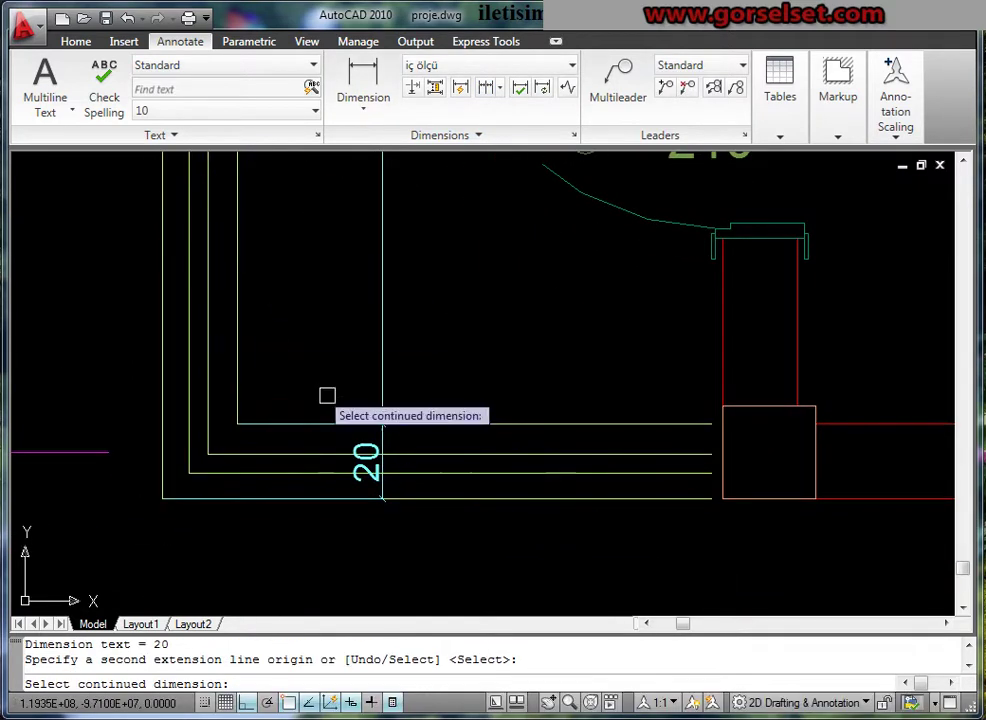
Enable running object snaps Endpoint, Midpoint, Center, Quadrant, Extension and Perpendicular from the OSNAP settings
{"action": "right_click", "coordinate": [291, 702]}
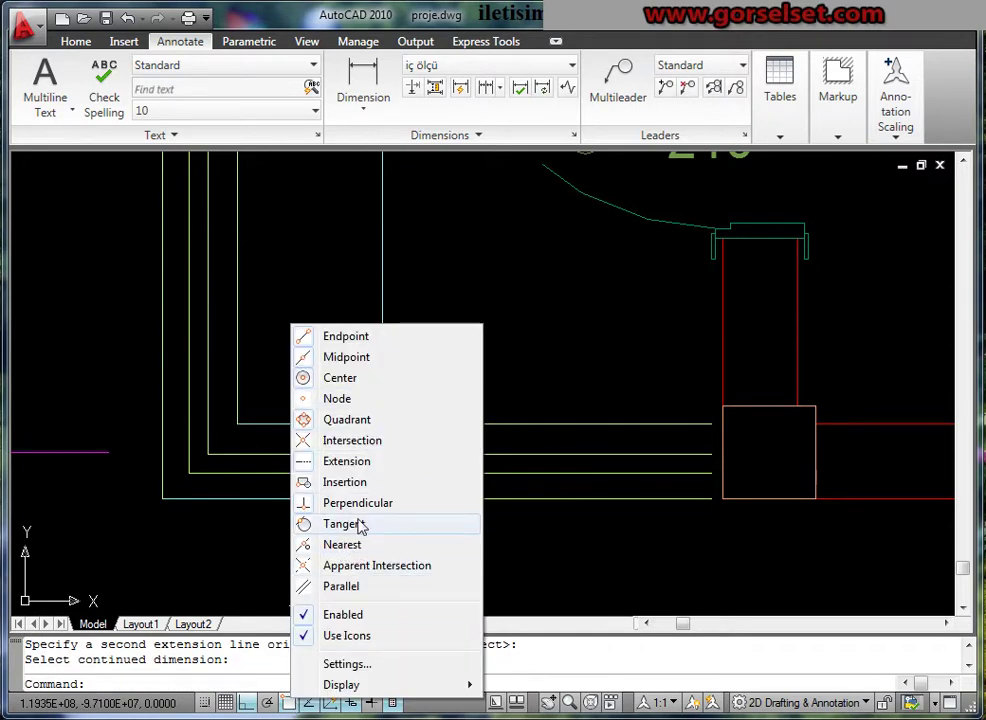
{"action": "left_click", "coordinate": [347, 664]}
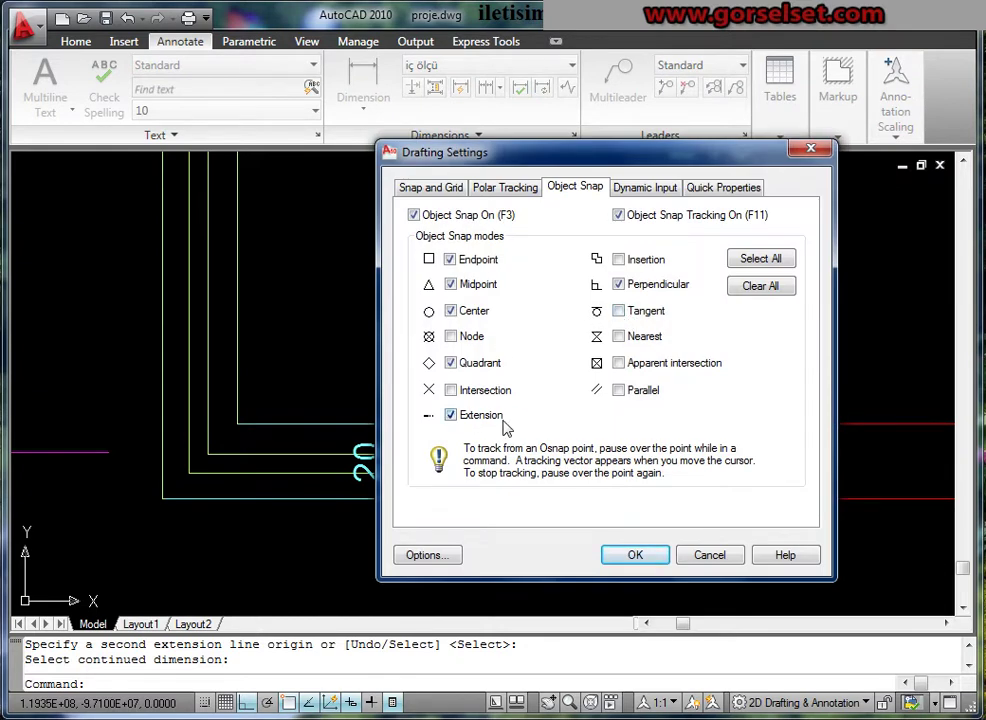
{"action": "left_click", "coordinate": [648, 553]}
{"action": "scroll", "coordinate": [420, 308], "scroll_direction": "down", "scroll_amount": 3}
{"action": "scroll", "coordinate": [420, 330], "scroll_direction": "down", "scroll_amount": 2}
{"action": "scroll", "coordinate": [436, 381], "scroll_direction": "down", "scroll_amount": 2}
{"action": "scroll", "coordinate": [436, 381], "scroll_direction": "up", "scroll_amount": 2}
{"action": "scroll", "coordinate": [420, 365], "scroll_direction": "up", "scroll_amount": 1}
{"action": "scroll", "coordinate": [385, 348], "scroll_direction": "up", "scroll_amount": 1}
{"action": "scroll", "coordinate": [354, 372], "scroll_direction": "up", "scroll_amount": 1}
{"action": "scroll", "coordinate": [354, 372], "scroll_direction": "down", "scroll_amount": 3}
{"action": "scroll", "coordinate": [374, 323], "scroll_direction": "down", "scroll_amount": 1}
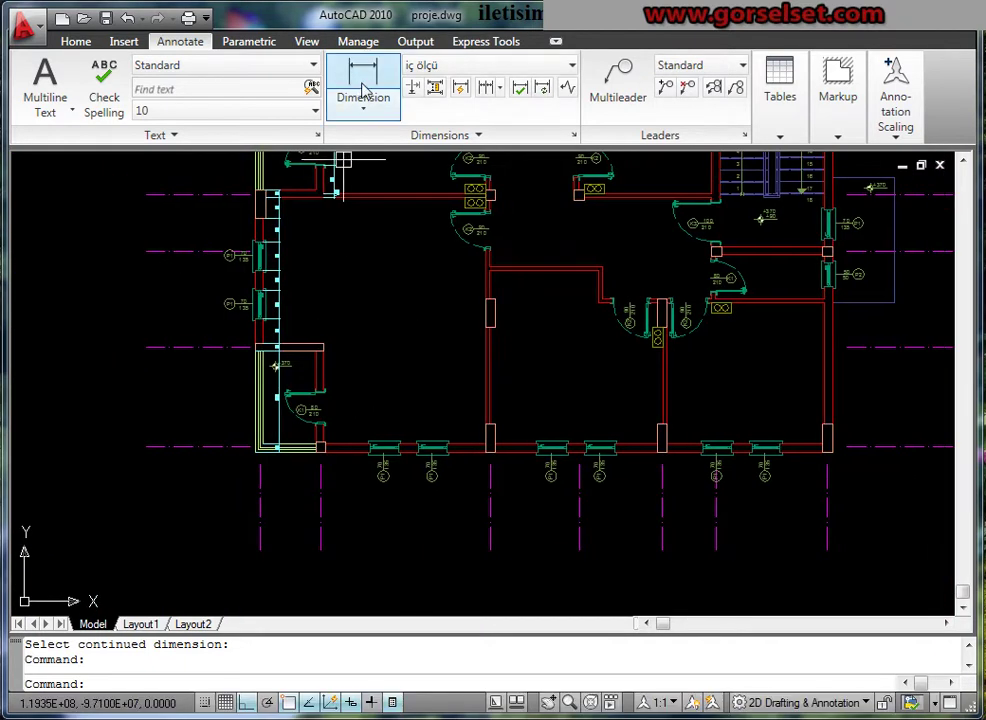
Place a vertical 20 linear dimension at the lower corner of the inner left wall
{"action": "scroll", "coordinate": [363, 455], "scroll_direction": "up", "scroll_amount": 2}
{"action": "scroll", "coordinate": [330, 451], "scroll_direction": "up", "scroll_amount": 3}
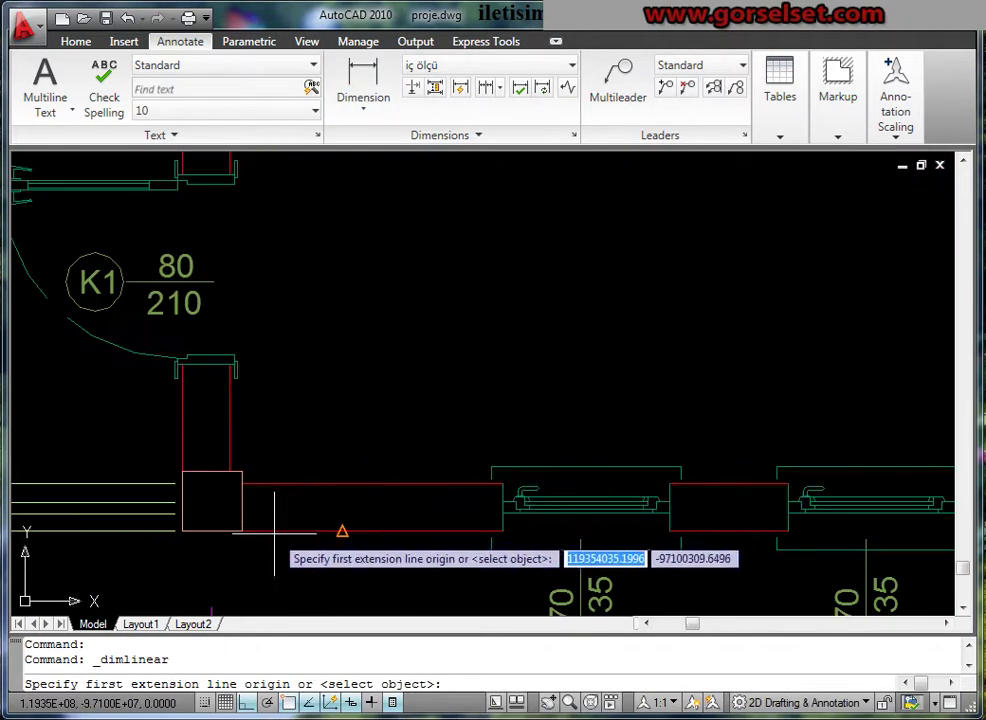
{"action": "left_click", "coordinate": [241, 530]}
{"action": "left_click", "coordinate": [241, 484]}
{"action": "scroll", "coordinate": [267, 501], "scroll_direction": "up", "scroll_amount": 3}
{"action": "left_click", "coordinate": [316, 508]}
Continue the chain up the inner left wall with 50, 100 and 20 segments past door K1
{"action": "left_click", "coordinate": [488, 90]}
{"action": "scroll", "coordinate": [244, 282], "scroll_direction": "up", "scroll_amount": 2}
{"action": "left_click", "coordinate": [117, 185]}
{"action": "scroll", "coordinate": [211, 212], "scroll_direction": "down", "scroll_amount": 3}
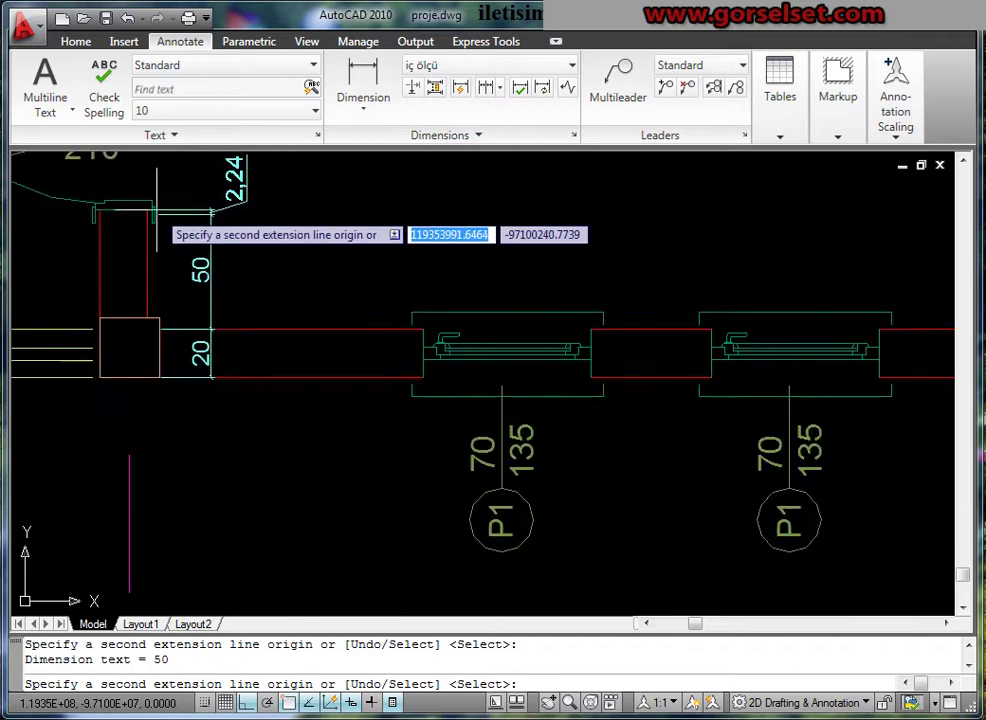
{"action": "scroll", "coordinate": [167, 277], "scroll_direction": "up", "scroll_amount": 2}
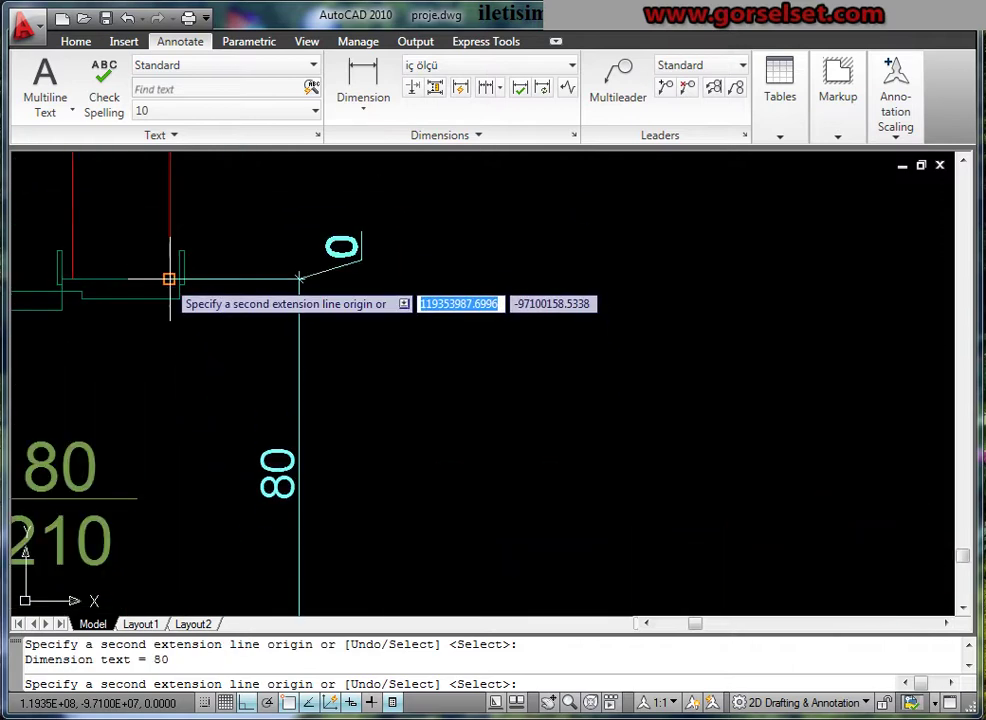
{"action": "scroll", "coordinate": [169, 279], "scroll_direction": "down", "scroll_amount": 3}
{"action": "left_click", "coordinate": [176, 281]}
{"action": "left_click", "coordinate": [175, 240]}
{"action": "scroll", "coordinate": [176, 231], "scroll_direction": "down", "scroll_amount": 2}
{"action": "scroll", "coordinate": [176, 374], "scroll_direction": "up", "scroll_amount": 2}
{"action": "middle_click_drag", "start_coordinate": [176, 374], "coordinate": [172, 334]}
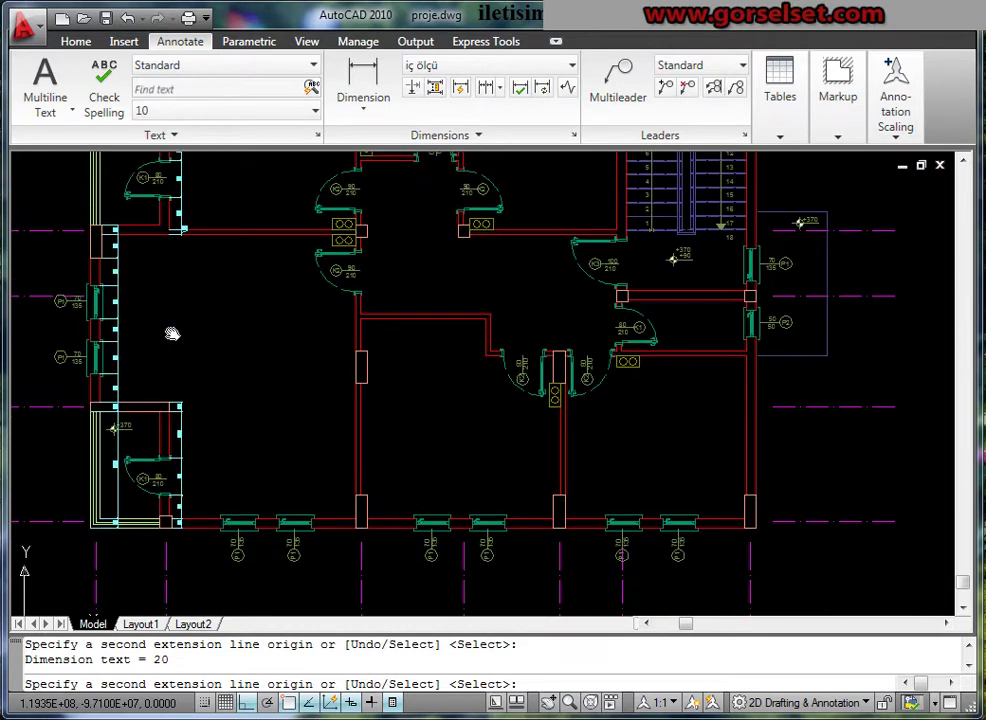
{"action": "scroll", "coordinate": [172, 334], "scroll_direction": "up", "scroll_amount": 3}
{"action": "right_click", "coordinate": [160, 246]}
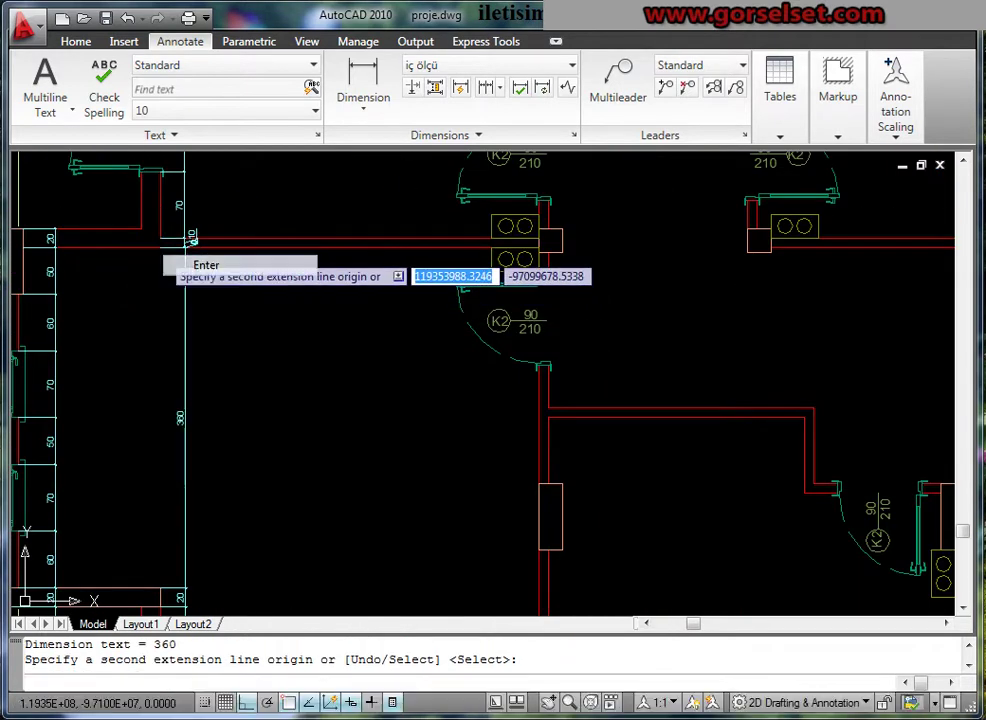
{"action": "left_click", "coordinate": [180, 264]}
{"action": "key", "text": "Return"}
{"action": "scroll", "coordinate": [282, 398], "scroll_direction": "down", "scroll_amount": 3}
{"action": "scroll", "coordinate": [226, 350], "scroll_direction": "up", "scroll_amount": 4}
{"action": "scroll", "coordinate": [200, 340], "scroll_direction": "down", "scroll_amount": 3}
{"action": "scroll", "coordinate": [220, 357], "scroll_direction": "up", "scroll_amount": 1}
{"action": "scroll", "coordinate": [253, 310], "scroll_direction": "up", "scroll_amount": 2}
{"action": "scroll", "coordinate": [245, 397], "scroll_direction": "up", "scroll_amount": 2}
{"action": "middle_click_drag", "start_coordinate": [245, 397], "coordinate": [229, 343]}
{"action": "scroll", "coordinate": [273, 343], "scroll_direction": "down", "scroll_amount": 2}
{"action": "scroll", "coordinate": [284, 363], "scroll_direction": "up", "scroll_amount": 1}
{"action": "mouse_move", "coordinate": [284, 363]}
{"action": "middle_mouse_down"}
{"action": "mouse_move", "coordinate": [281, 450]}
{"action": "mouse_move", "coordinate": [228, 277]}
{"action": "mouse_move", "coordinate": [228, 289]}
{"action": "middle_mouse_up"}
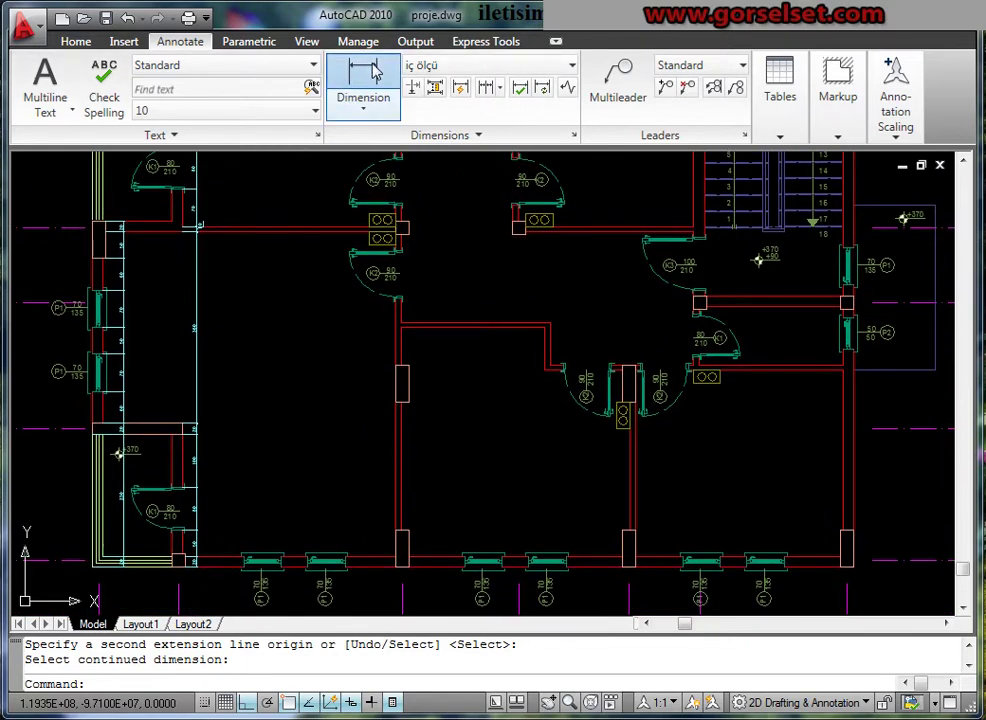
Place a 25 linear dimension beside the wall piece
{"action": "left_click", "coordinate": [371, 70]}
{"action": "scroll", "coordinate": [128, 205], "scroll_direction": "up", "scroll_amount": 2}
{"action": "scroll", "coordinate": [150, 292], "scroll_direction": "up", "scroll_amount": 2}
{"action": "scroll", "coordinate": [209, 297], "scroll_direction": "up", "scroll_amount": 2}
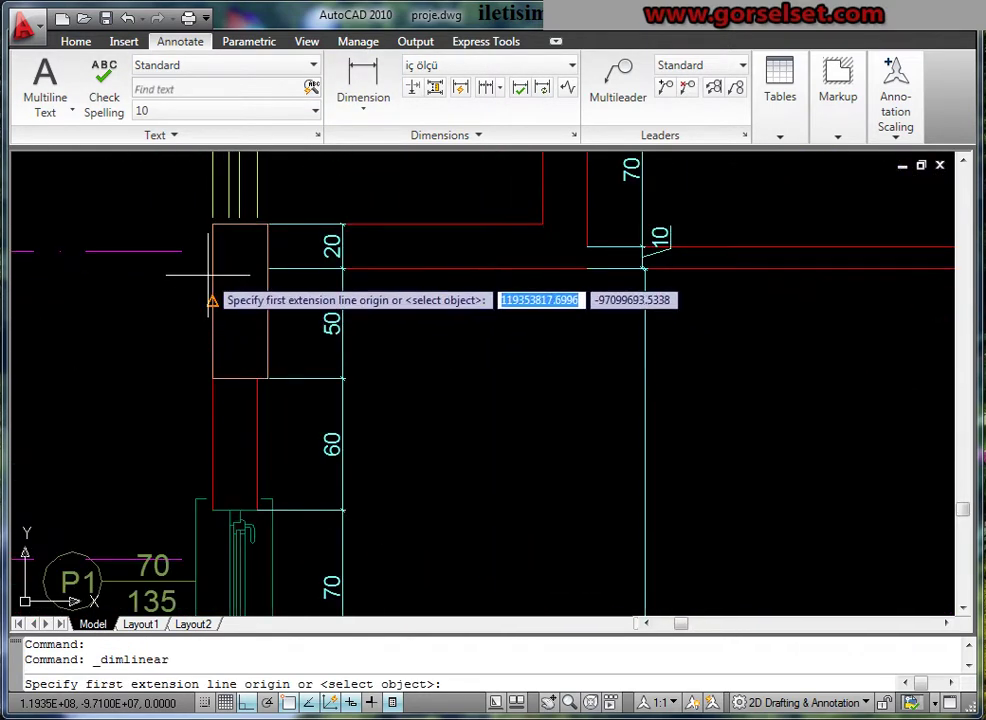
{"action": "left_click", "coordinate": [211, 300]}
{"action": "scroll", "coordinate": [236, 321], "scroll_direction": "up", "scroll_amount": 3}
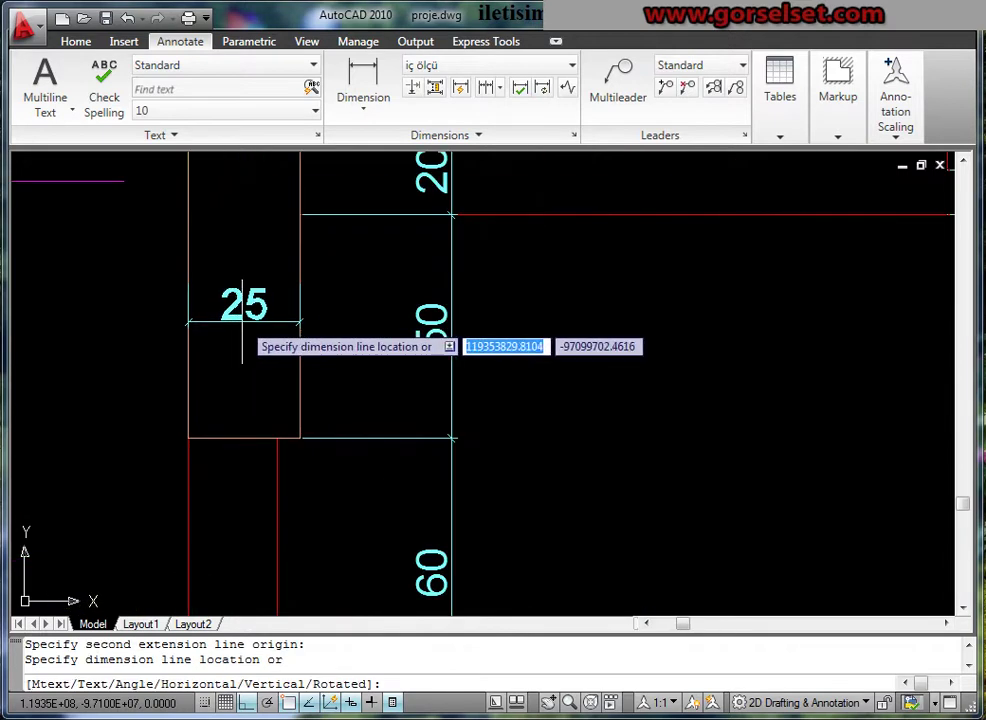
{"action": "left_click", "coordinate": [245, 322]}
Continue the chain with 495 and 50 segments up to the K2 door jamb
{"action": "left_click", "coordinate": [487, 88]}
{"action": "middle_click_drag", "start_coordinate": [506, 297], "coordinate": [319, 308]}
{"action": "scroll", "coordinate": [502, 344], "scroll_direction": "down", "scroll_amount": 4}
{"action": "middle_click_drag", "start_coordinate": [502, 351], "coordinate": [467, 361]}
{"action": "scroll", "coordinate": [731, 385], "scroll_direction": "down", "scroll_amount": 2}
{"action": "middle_click_drag", "start_coordinate": [731, 385], "coordinate": [565, 362]}
{"action": "scroll", "coordinate": [600, 355], "scroll_direction": "up", "scroll_amount": 2}
{"action": "scroll", "coordinate": [700, 310], "scroll_direction": "up", "scroll_amount": 2}
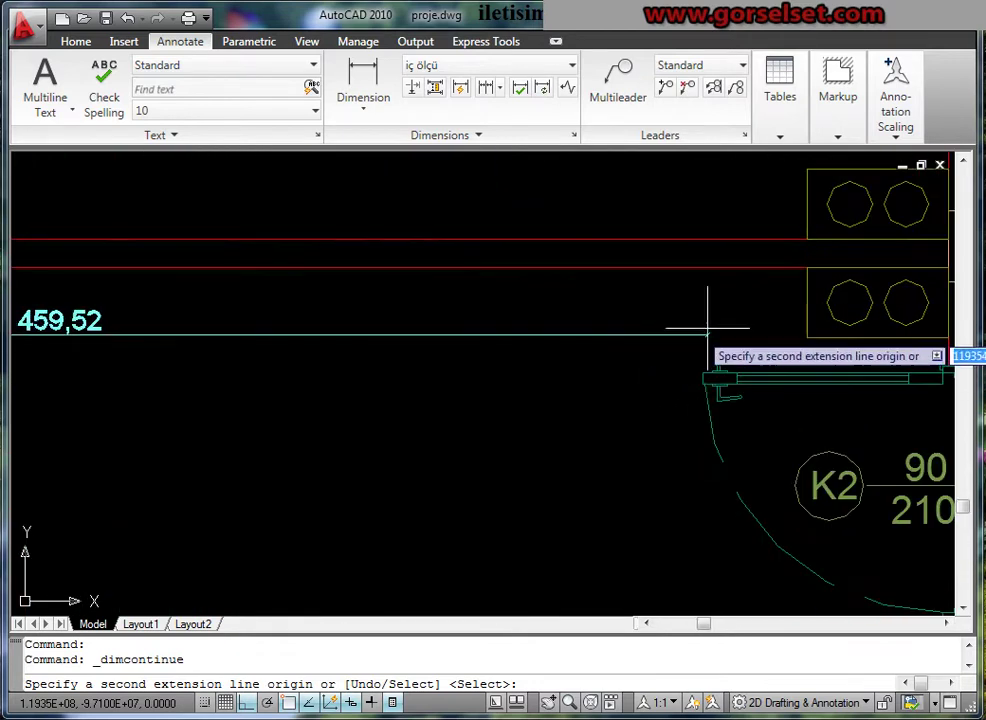
{"action": "scroll", "coordinate": [770, 280], "scroll_direction": "down", "scroll_amount": 1}
{"action": "middle_click_drag", "start_coordinate": [763, 275], "coordinate": [576, 282]}
{"action": "scroll", "coordinate": [629, 298], "scroll_direction": "up", "scroll_amount": 1}
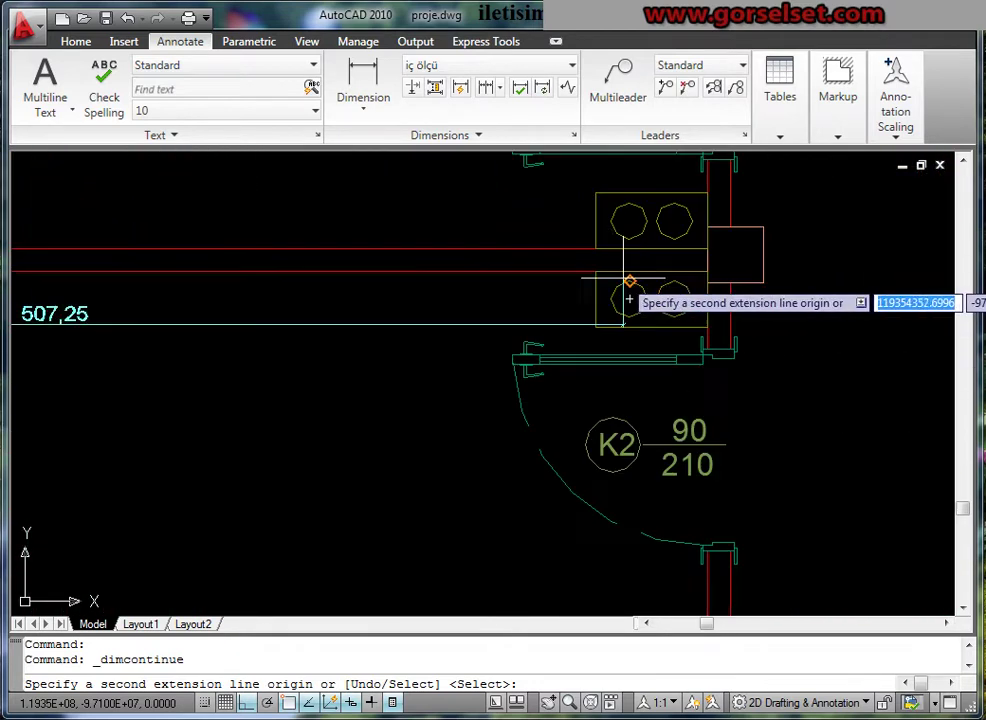
{"action": "left_click", "coordinate": [595, 271]}
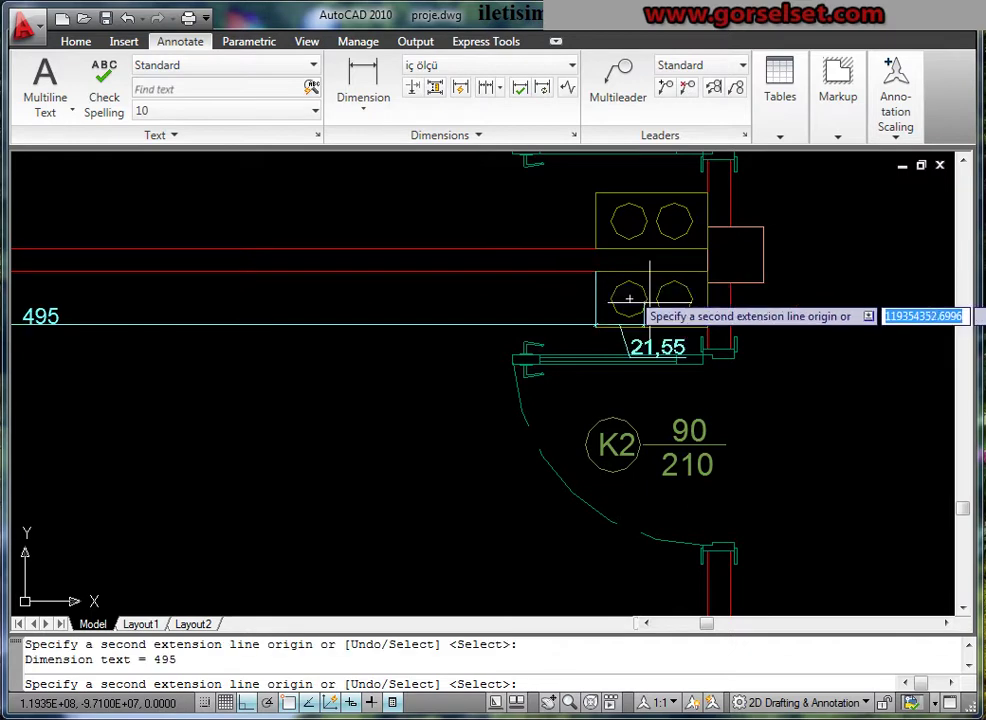
{"action": "scroll", "coordinate": [700, 328], "scroll_direction": "up", "scroll_amount": 2}
{"action": "left_click", "coordinate": [716, 328]}
{"action": "right_click", "coordinate": [716, 328]}
{"action": "left_click", "coordinate": [750, 339]}
{"action": "key", "text": "Return"}
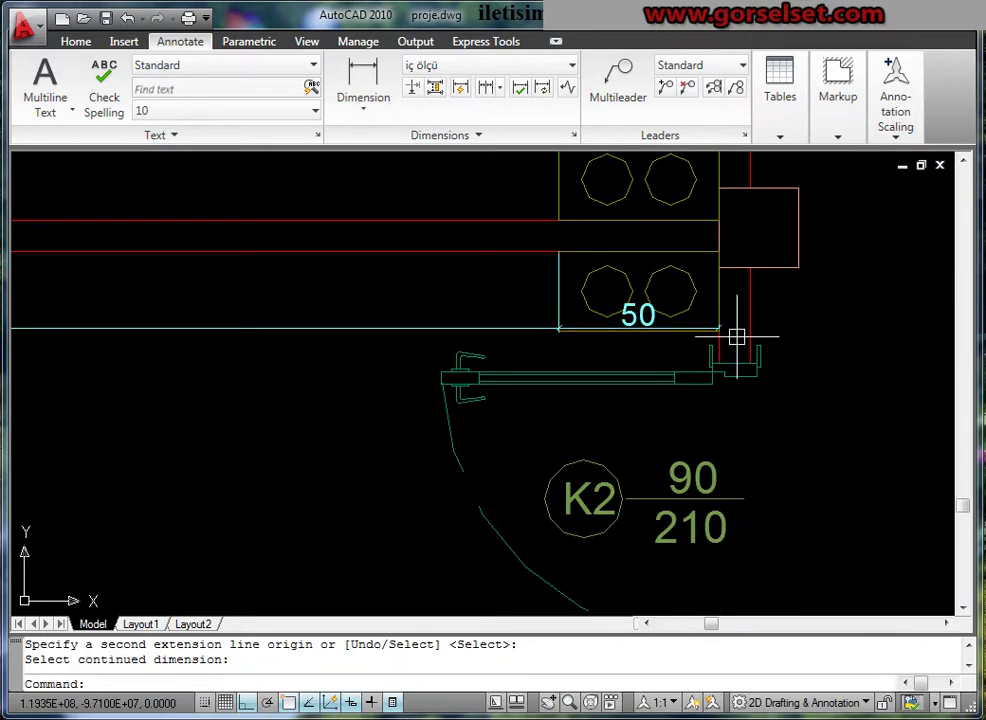
{"action": "middle_click_drag", "start_coordinate": [431, 337], "coordinate": [455, 305]}
{"action": "middle_click_drag", "start_coordinate": [502, 345], "coordinate": [517, 326]}
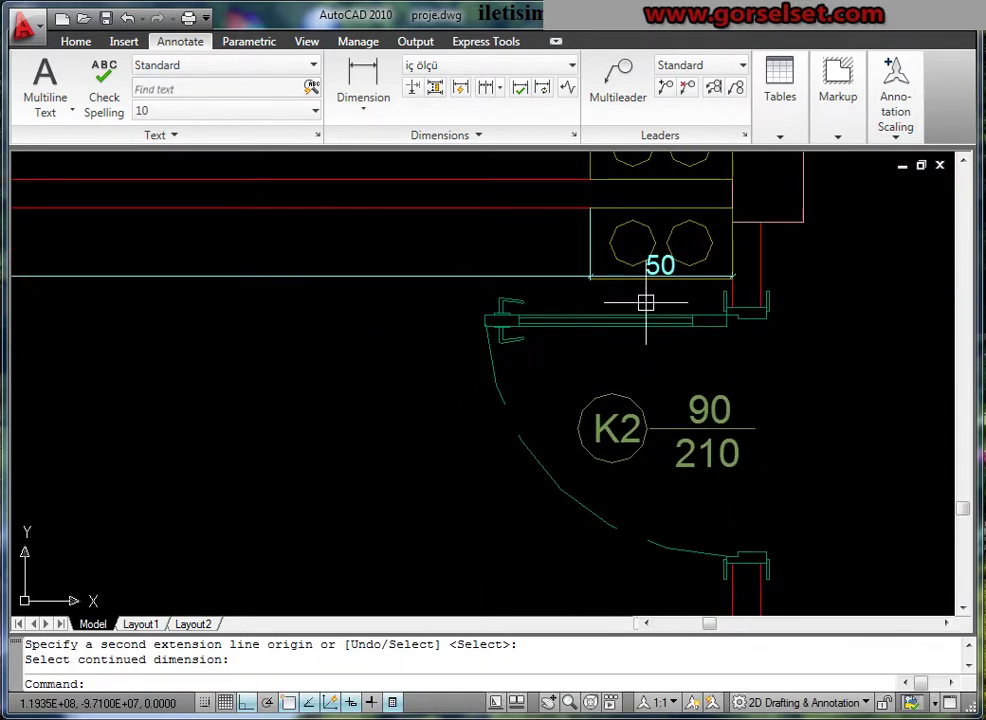
Continue the chain again to add a 10 dimension at the K2 door jamb
{"action": "left_click", "coordinate": [487, 88]}
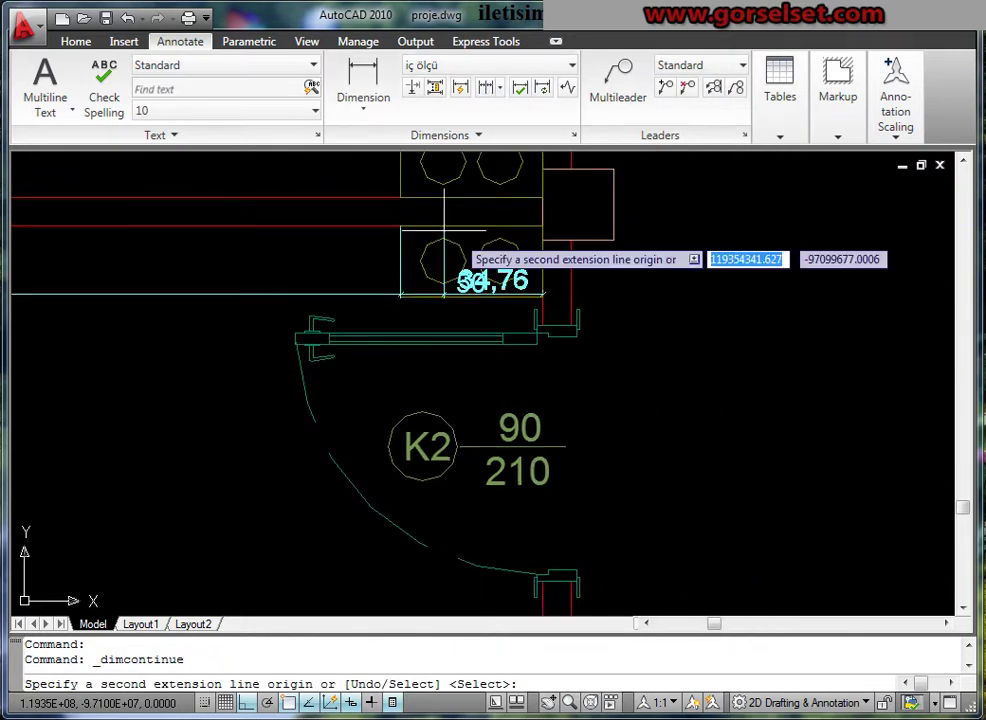
{"action": "scroll", "coordinate": [600, 250], "scroll_direction": "up", "scroll_amount": 3}
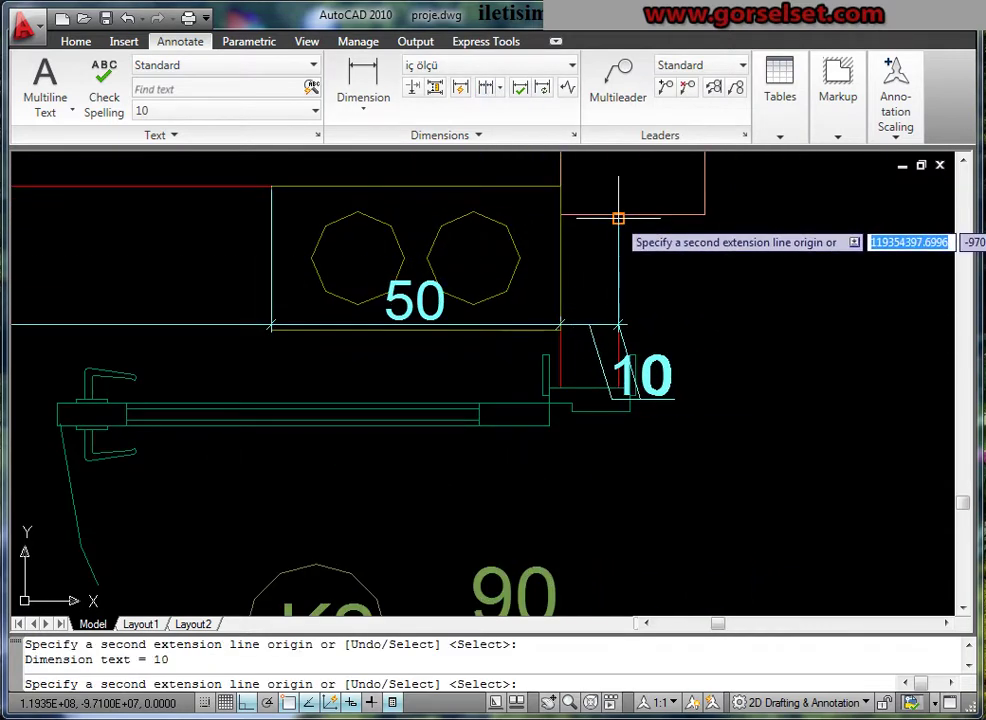
{"action": "right_click", "coordinate": [618, 218]}
{"action": "left_click", "coordinate": [641, 232]}
{"action": "key", "text": "Escape"}
{"action": "scroll", "coordinate": [685, 254], "scroll_direction": "down", "scroll_amount": 5}
{"action": "middle_click_drag", "start_coordinate": [594, 315], "coordinate": [475, 289]}
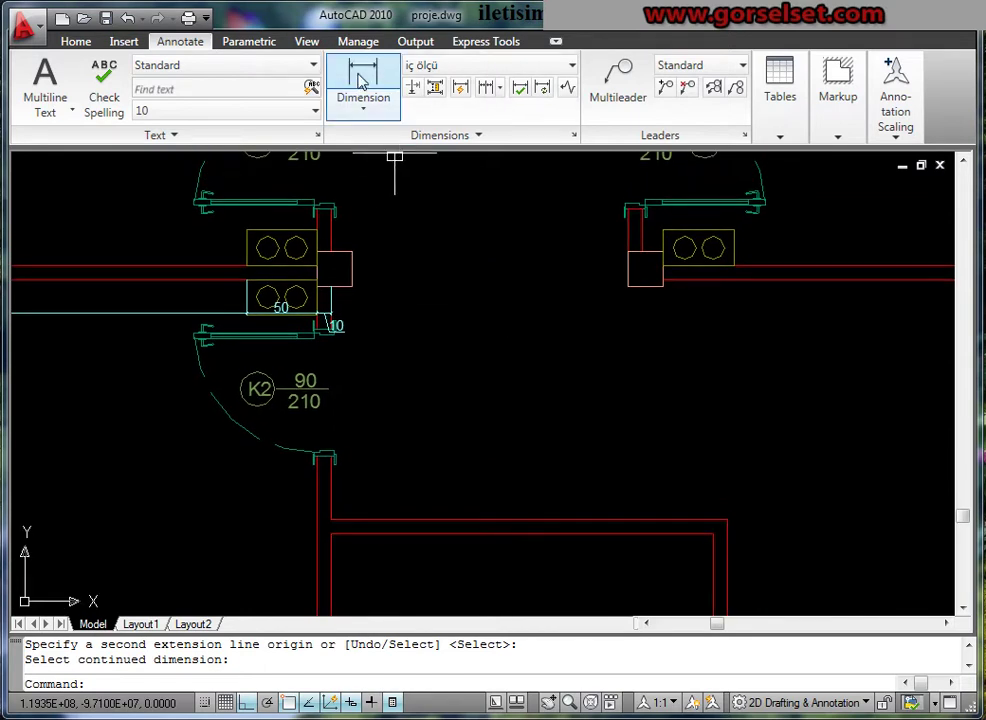
Continue the corridor wall chain from the 10 with 15, 195 and 25 segments
{"action": "left_click", "coordinate": [486, 88]}
{"action": "scroll", "coordinate": [350, 290], "scroll_direction": "up", "scroll_amount": 4}
{"action": "left_click", "coordinate": [341, 296]}
{"action": "middle_click_drag", "start_coordinate": [485, 340], "coordinate": [329, 340]}
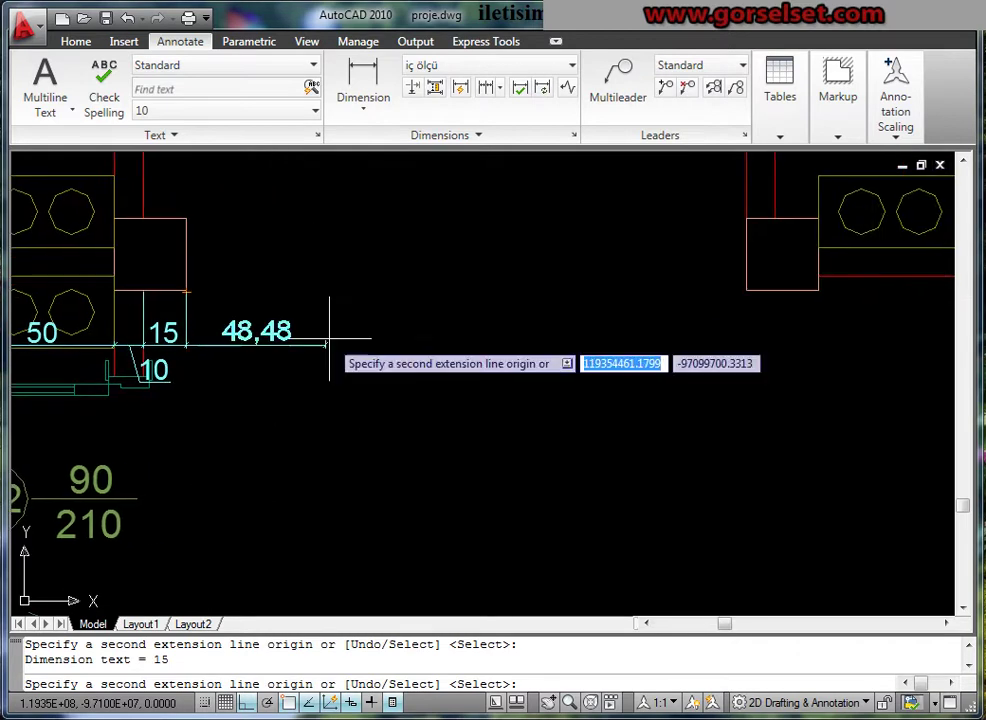
{"action": "scroll", "coordinate": [329, 340], "scroll_direction": "down", "scroll_amount": 2}
{"action": "left_click", "coordinate": [577, 316]}
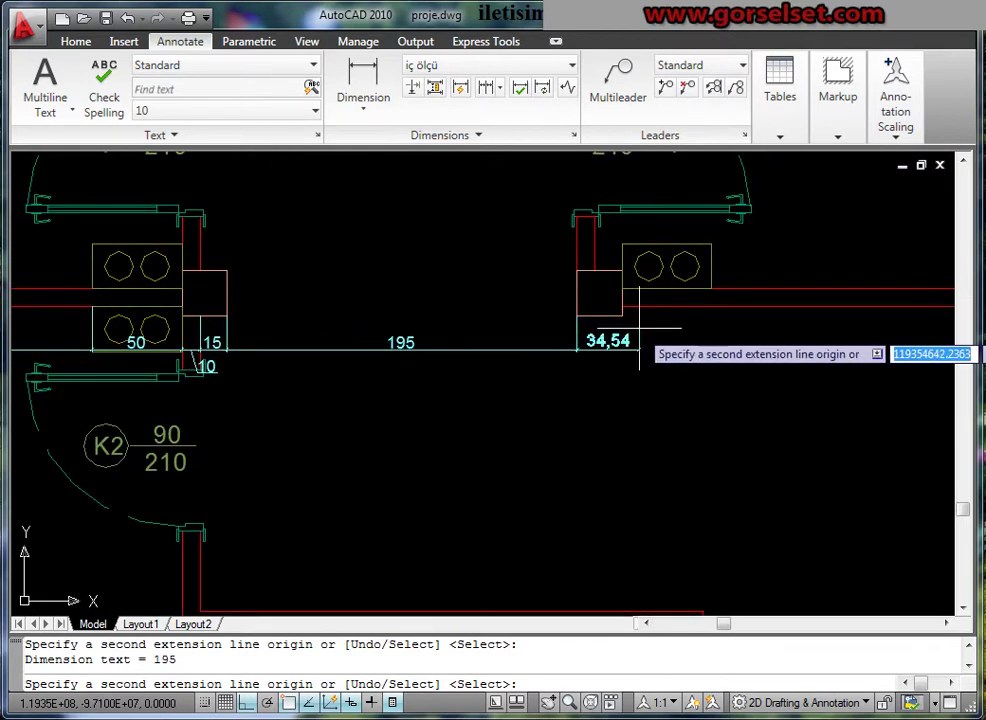
{"action": "left_click", "coordinate": [622, 316]}
{"action": "scroll", "coordinate": [640, 340], "scroll_direction": "down", "scroll_amount": 3}
Add the 315 segment and the 20 at the K3 jamb, then end the chain
{"action": "middle_click_drag", "start_coordinate": [634, 345], "coordinate": [510, 334]}
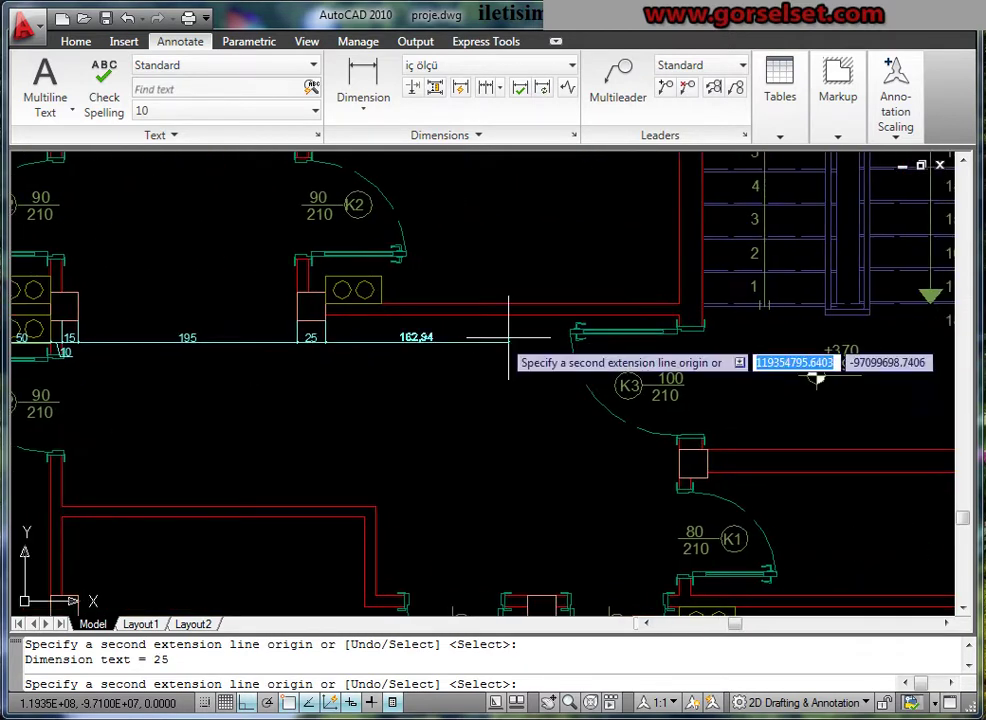
{"action": "scroll", "coordinate": [700, 318], "scroll_direction": "up", "scroll_amount": 4}
{"action": "left_click", "coordinate": [700, 318]}
{"action": "scroll", "coordinate": [708, 300], "scroll_direction": "up", "scroll_amount": 2}
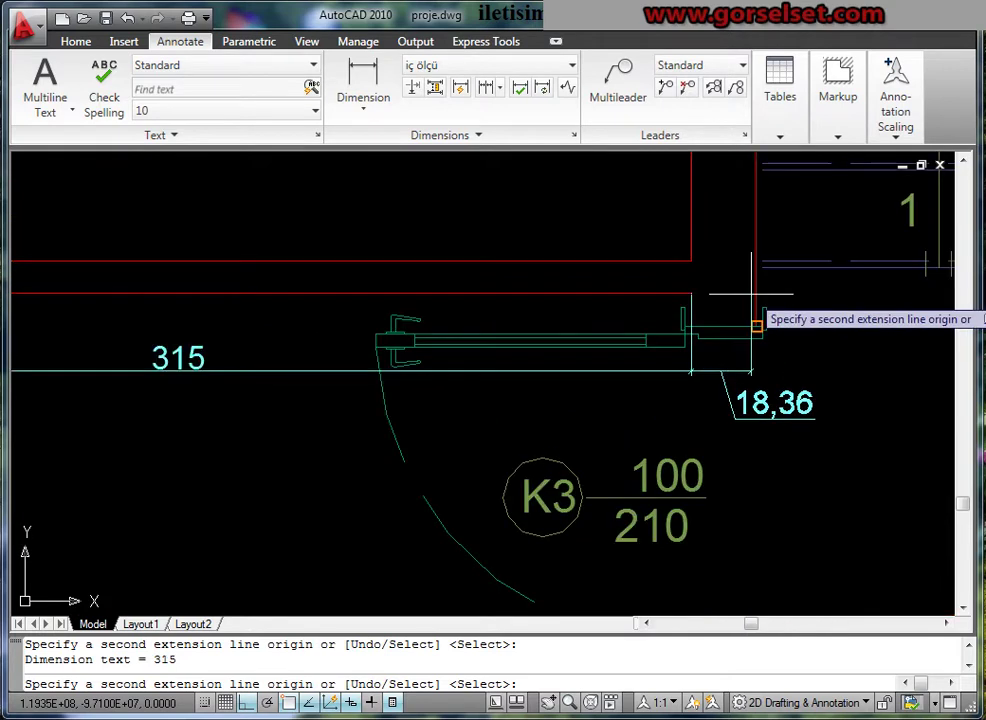
{"action": "left_click", "coordinate": [762, 308]}
{"action": "scroll", "coordinate": [814, 334], "scroll_direction": "down", "scroll_amount": 2}
{"action": "middle_click_drag", "start_coordinate": [814, 334], "coordinate": [638, 352]}
{"action": "scroll", "coordinate": [709, 345], "scroll_direction": "up", "scroll_amount": 1}
{"action": "mouse_move", "coordinate": [709, 345]}
{"action": "middle_mouse_down"}
{"action": "mouse_move", "coordinate": [656, 348]}
{"action": "mouse_move", "coordinate": [656, 374]}
{"action": "mouse_move", "coordinate": [619, 375]}
{"action": "mouse_move", "coordinate": [522, 315]}
{"action": "middle_mouse_up"}
{"action": "scroll", "coordinate": [654, 374], "scroll_direction": "up", "scroll_amount": 2}
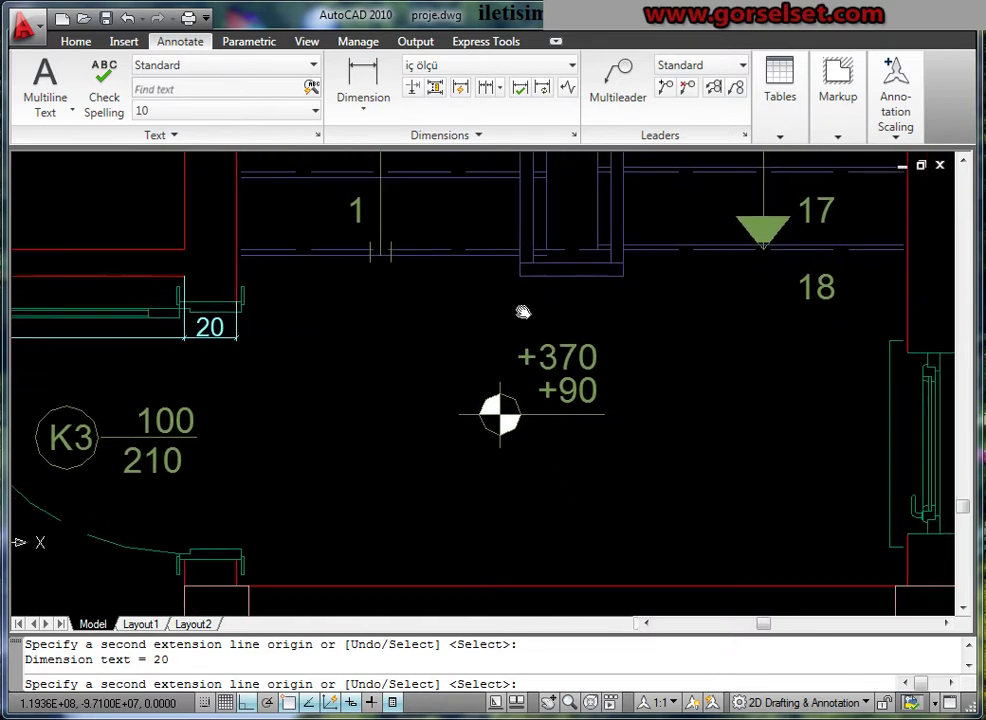
{"action": "middle_click_drag", "start_coordinate": [622, 341], "coordinate": [513, 330]}
{"action": "right_click", "coordinate": [770, 326]}
{"action": "left_click", "coordinate": [816, 332]}
{"action": "scroll", "coordinate": [713, 315], "scroll_direction": "down", "scroll_amount": 3}
{"action": "scroll", "coordinate": [619, 330], "scroll_direction": "up", "scroll_amount": 3}
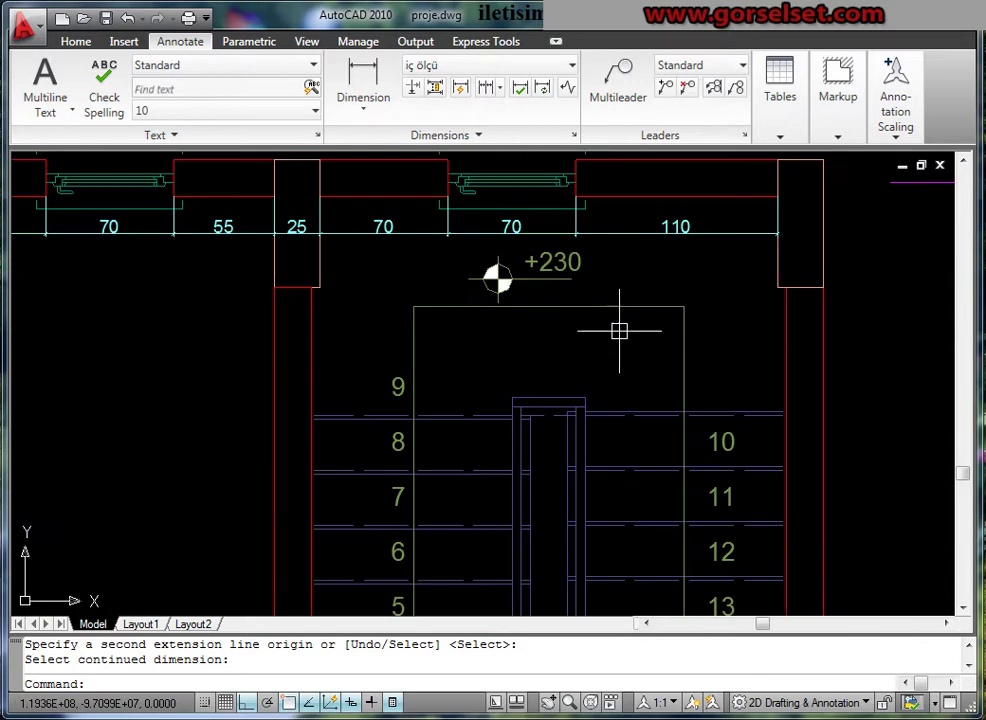
{"action": "scroll", "coordinate": [565, 353], "scroll_direction": "down", "scroll_amount": 4}
{"action": "mouse_move", "coordinate": [590, 469]}
{"action": "middle_mouse_down"}
{"action": "mouse_move", "coordinate": [508, 409]}
{"action": "mouse_move", "coordinate": [545, 425]}
{"action": "mouse_move", "coordinate": [726, 407]}
{"action": "middle_mouse_up"}
{"action": "scroll", "coordinate": [508, 409], "scroll_direction": "up", "scroll_amount": 3}
{"action": "scroll", "coordinate": [521, 411], "scroll_direction": "down", "scroll_amount": 2}
{"action": "scroll", "coordinate": [638, 385], "scroll_direction": "down", "scroll_amount": 1}
{"action": "scroll", "coordinate": [638, 385], "scroll_direction": "up", "scroll_amount": 2}
{"action": "mouse_move", "coordinate": [638, 385]}
{"action": "middle_mouse_down"}
{"action": "mouse_move", "coordinate": [607, 330]}
{"action": "mouse_move", "coordinate": [469, 378]}
{"action": "mouse_move", "coordinate": [475, 348]}
{"action": "middle_mouse_up"}
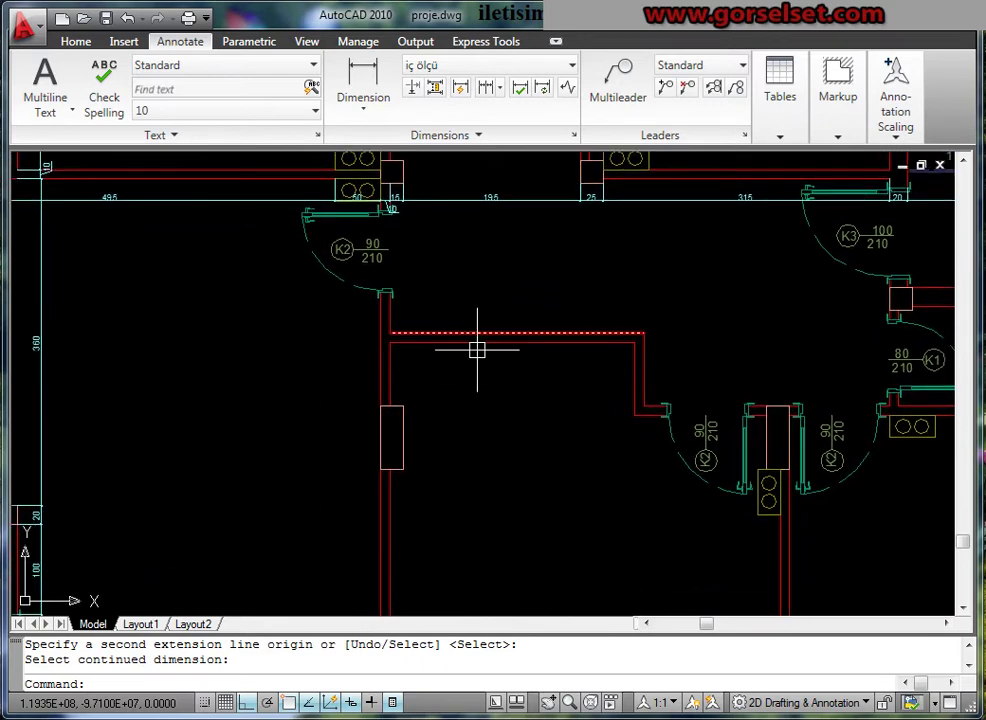
{"action": "scroll", "coordinate": [378, 370], "scroll_direction": "down", "scroll_amount": 3}
{"action": "scroll", "coordinate": [319, 343], "scroll_direction": "down", "scroll_amount": 1}
{"action": "middle_click_drag", "start_coordinate": [319, 343], "coordinate": [317, 324]}
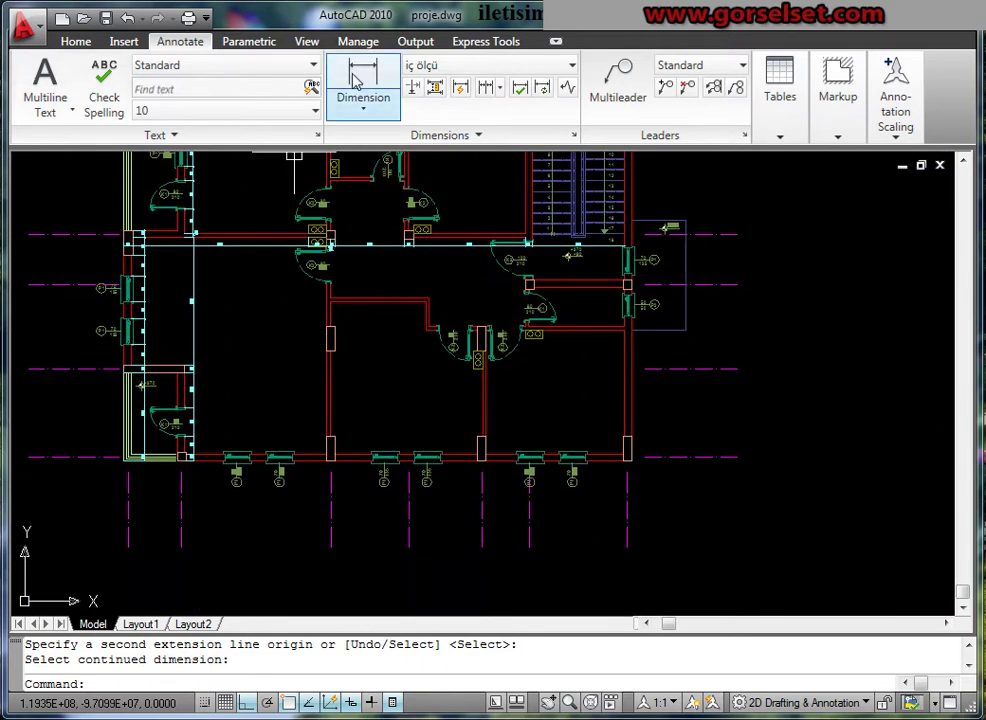
Draw a linear dimension at the outer wall near K1, reading 19,38
{"action": "scroll", "coordinate": [165, 467], "scroll_direction": "up", "scroll_amount": 3}
{"action": "scroll", "coordinate": [55, 260], "scroll_direction": "up", "scroll_amount": 1}
{"action": "scroll", "coordinate": [242, 458], "scroll_direction": "up", "scroll_amount": 2}
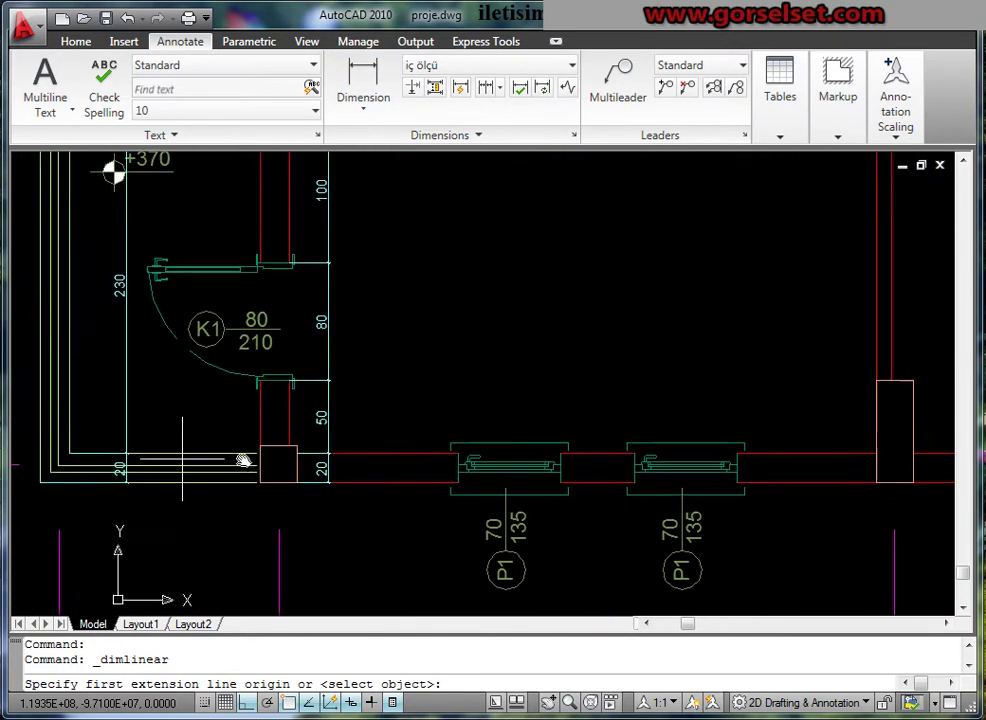
{"action": "scroll", "coordinate": [152, 462], "scroll_direction": "up", "scroll_amount": 2}
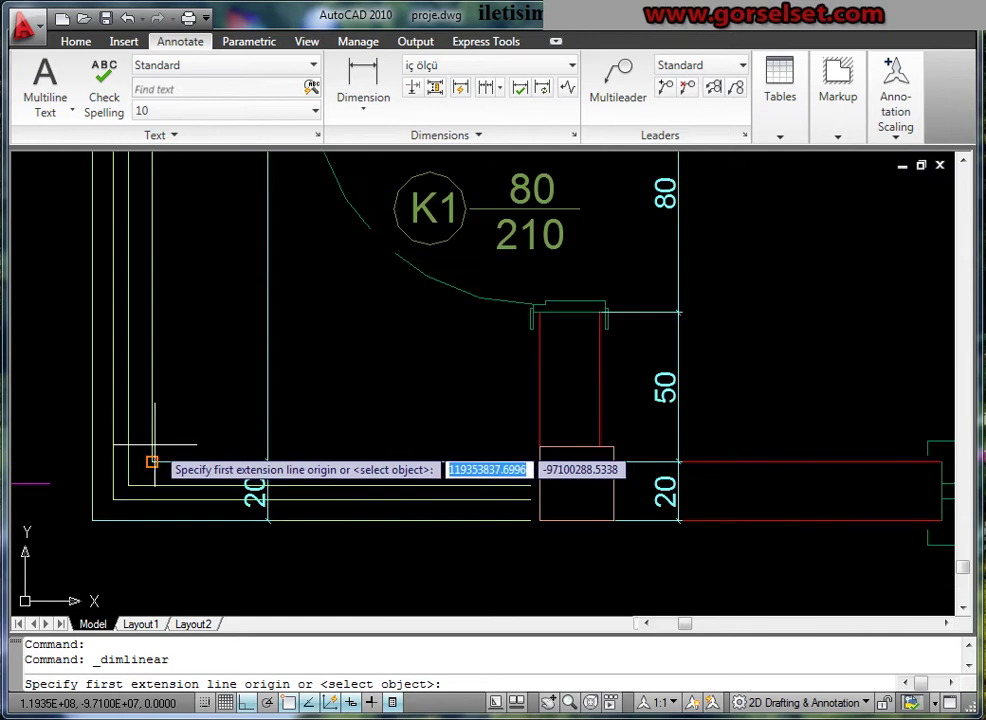
{"action": "left_click", "coordinate": [93, 458]}
{"action": "left_click", "coordinate": [152, 462]}
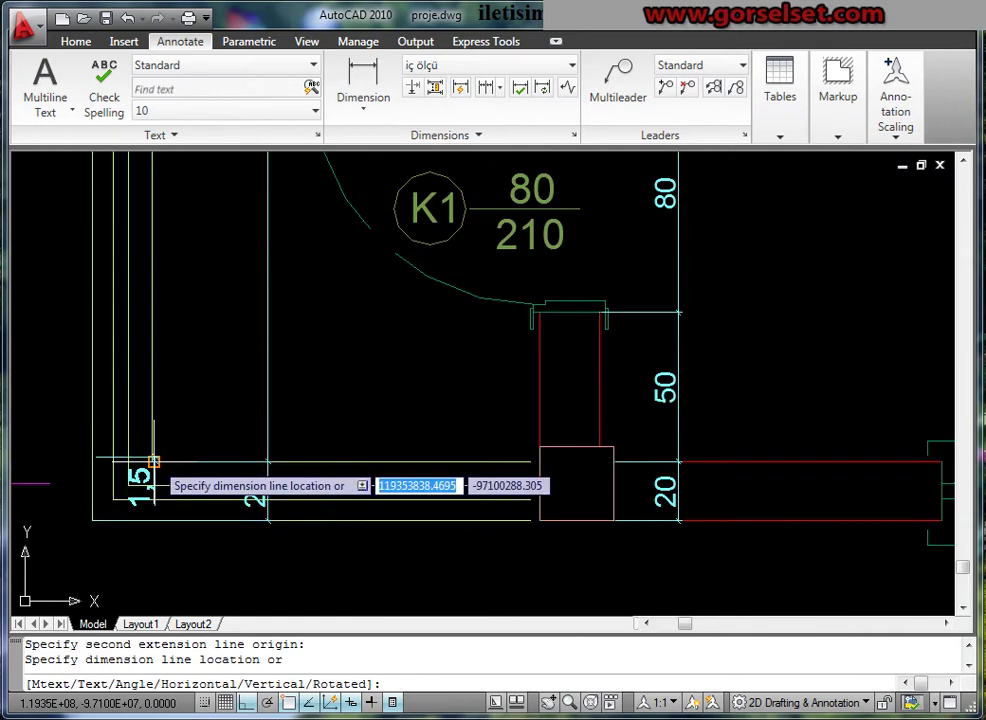
{"action": "scroll", "coordinate": [110, 462], "scroll_direction": "up", "scroll_amount": 3}
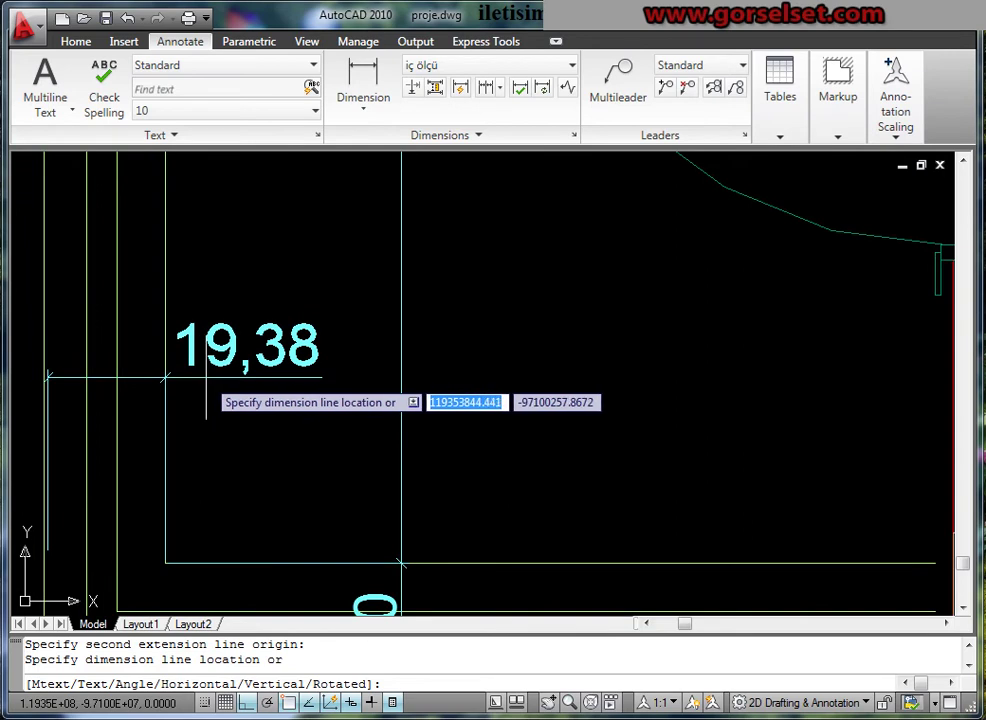
{"action": "left_click", "coordinate": [206, 402]}
Stretch the new dimension's end grip so it reads 20
{"action": "left_click", "coordinate": [185, 373]}
{"action": "middle_click_drag", "start_coordinate": [170, 414], "coordinate": [307, 414]}
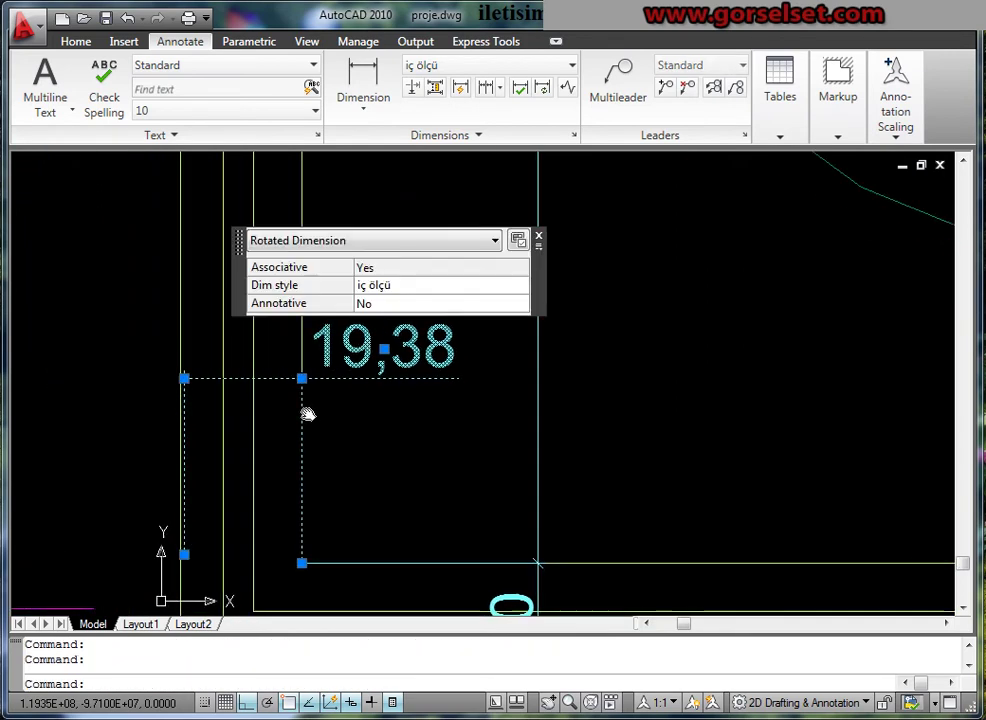
{"action": "left_click", "coordinate": [184, 552]}
{"action": "left_click", "coordinate": [181, 555]}
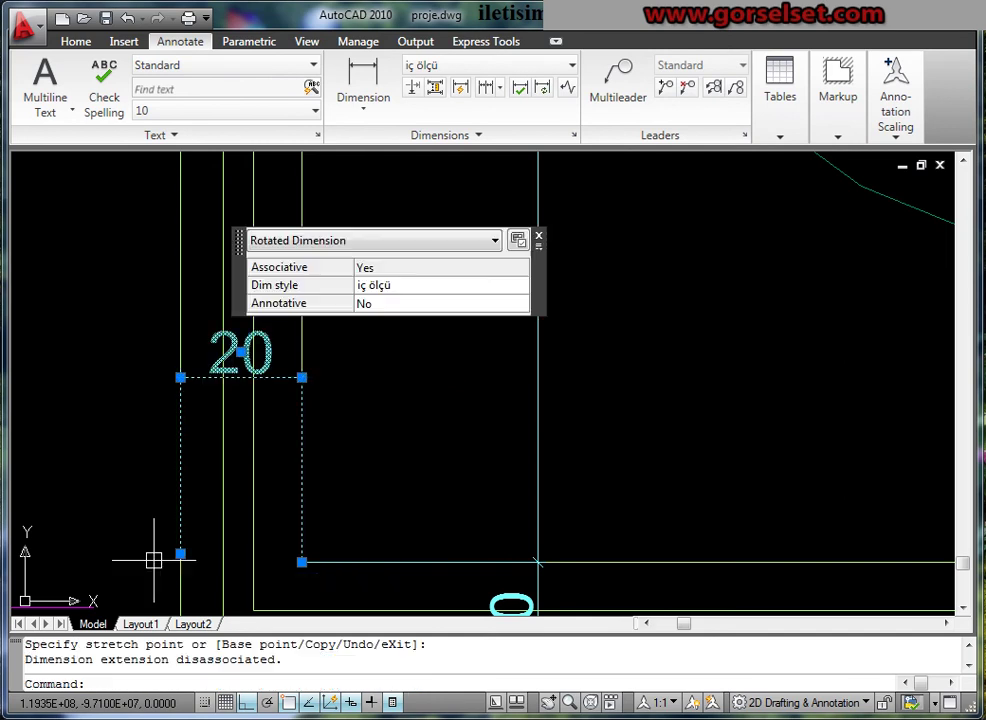